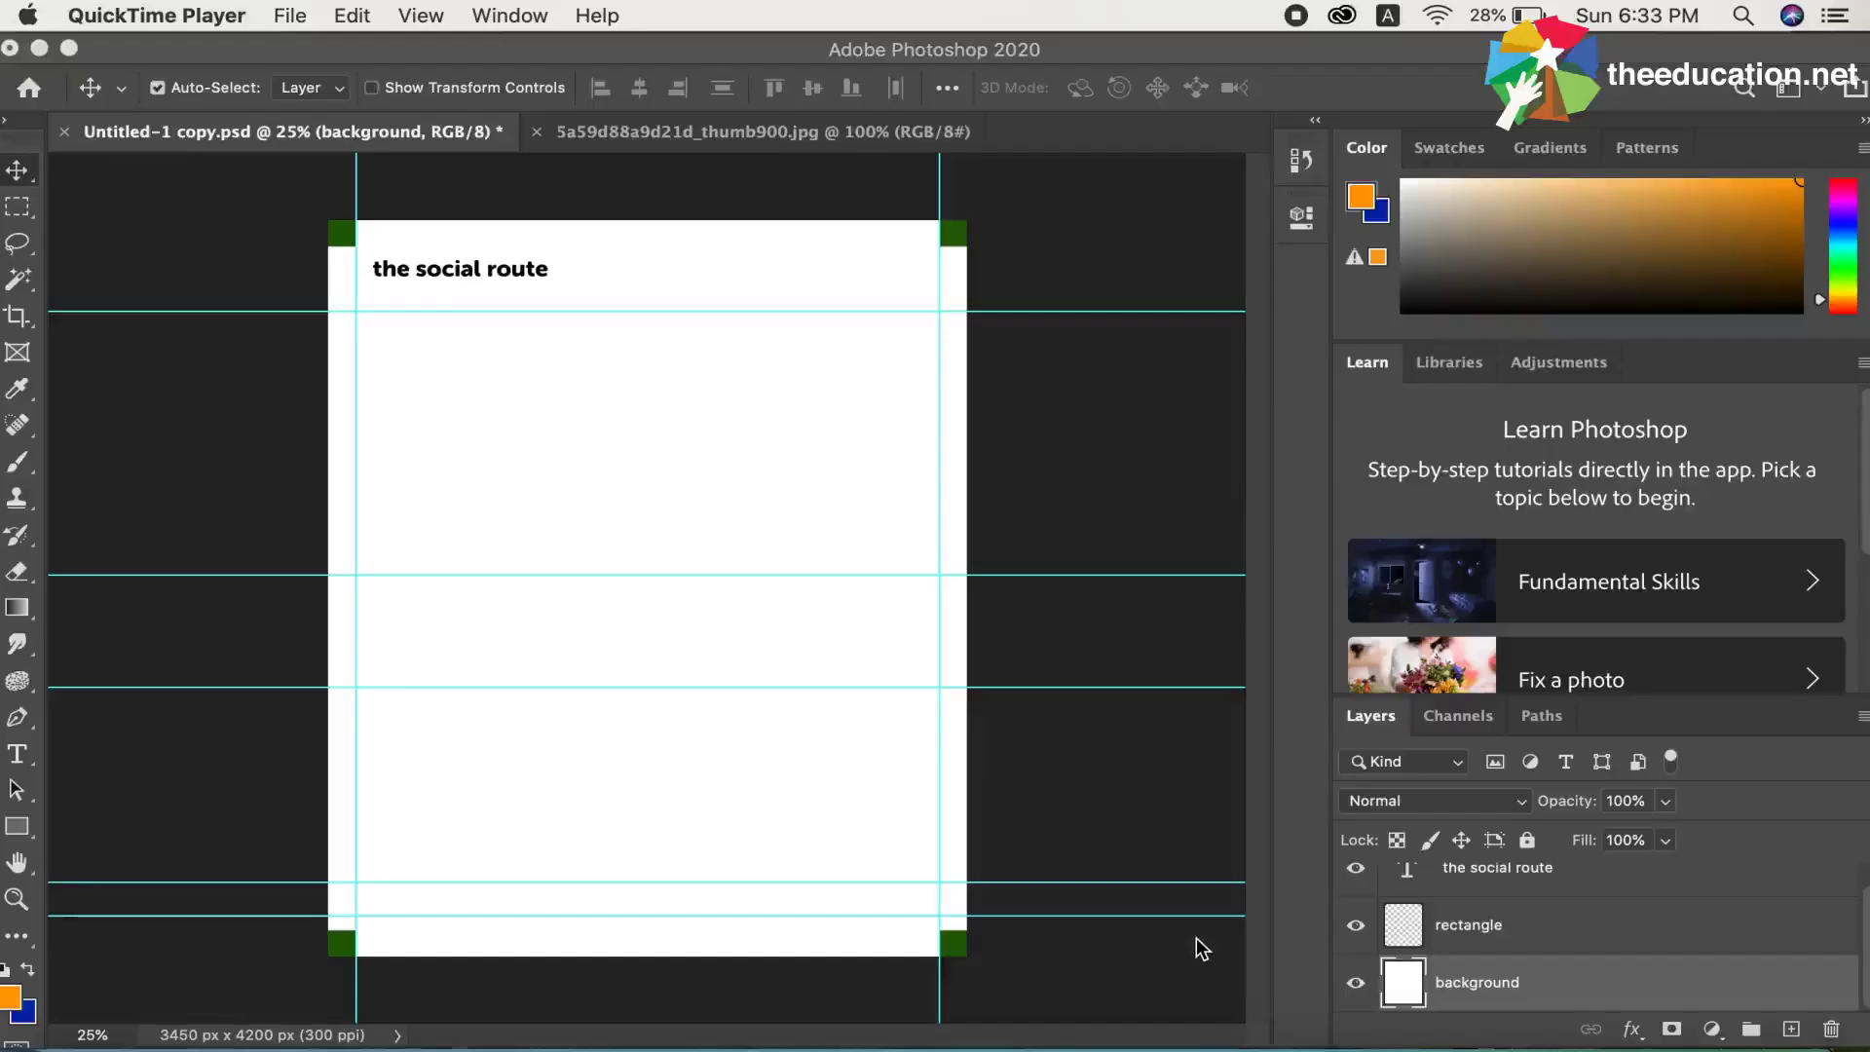
Step: Compare the logo document against the reference flyer image
click(816, 133)
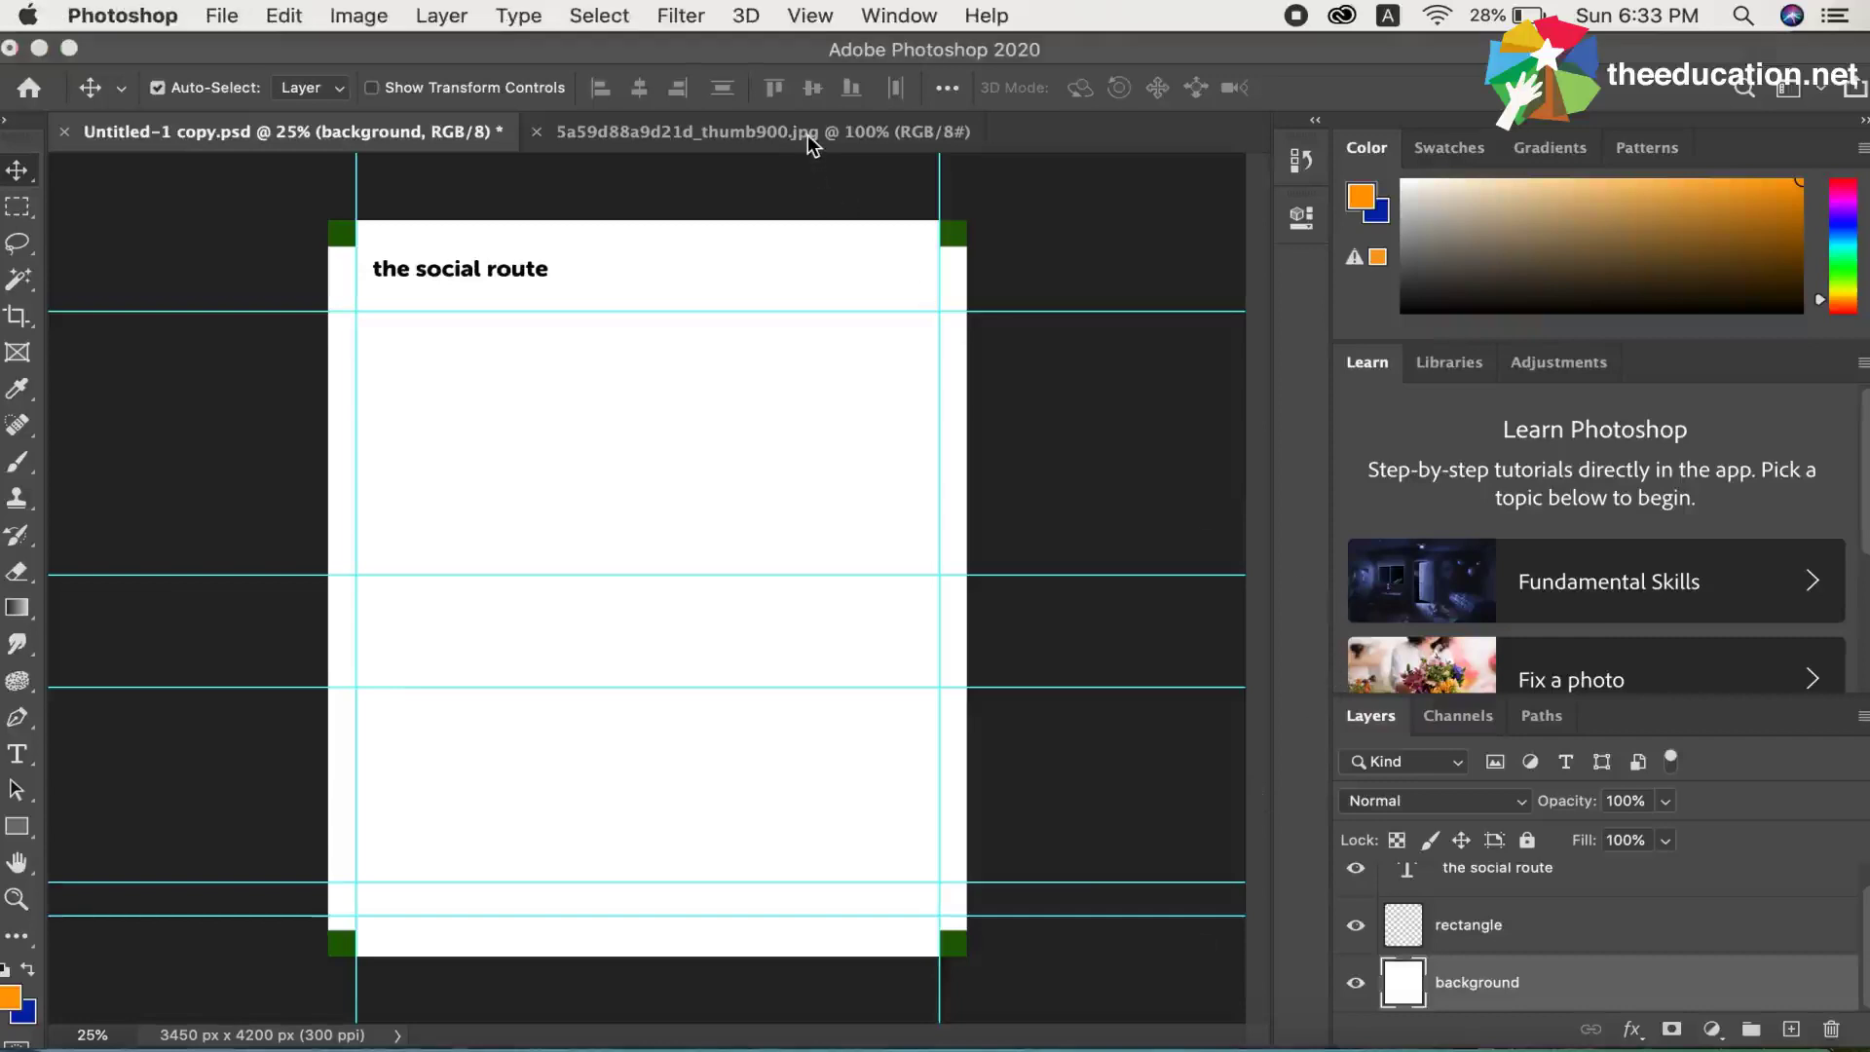
click(816, 133)
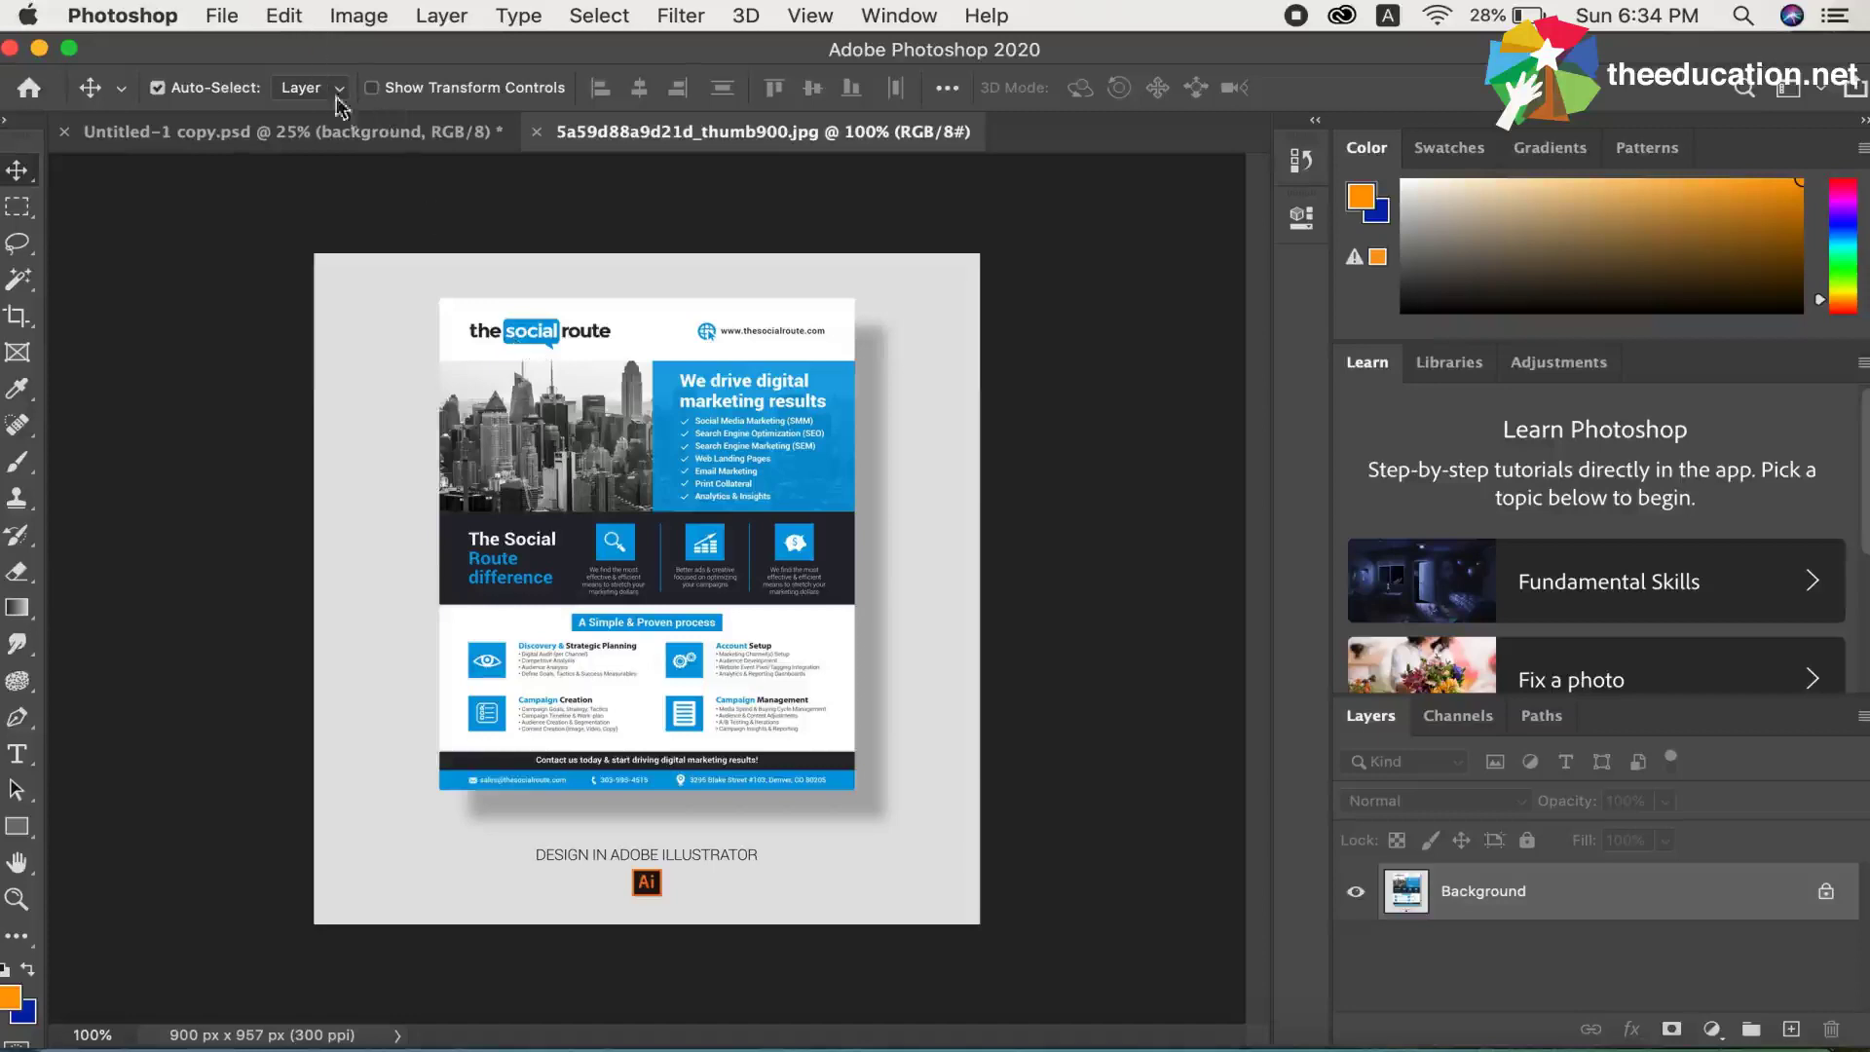
click(355, 132)
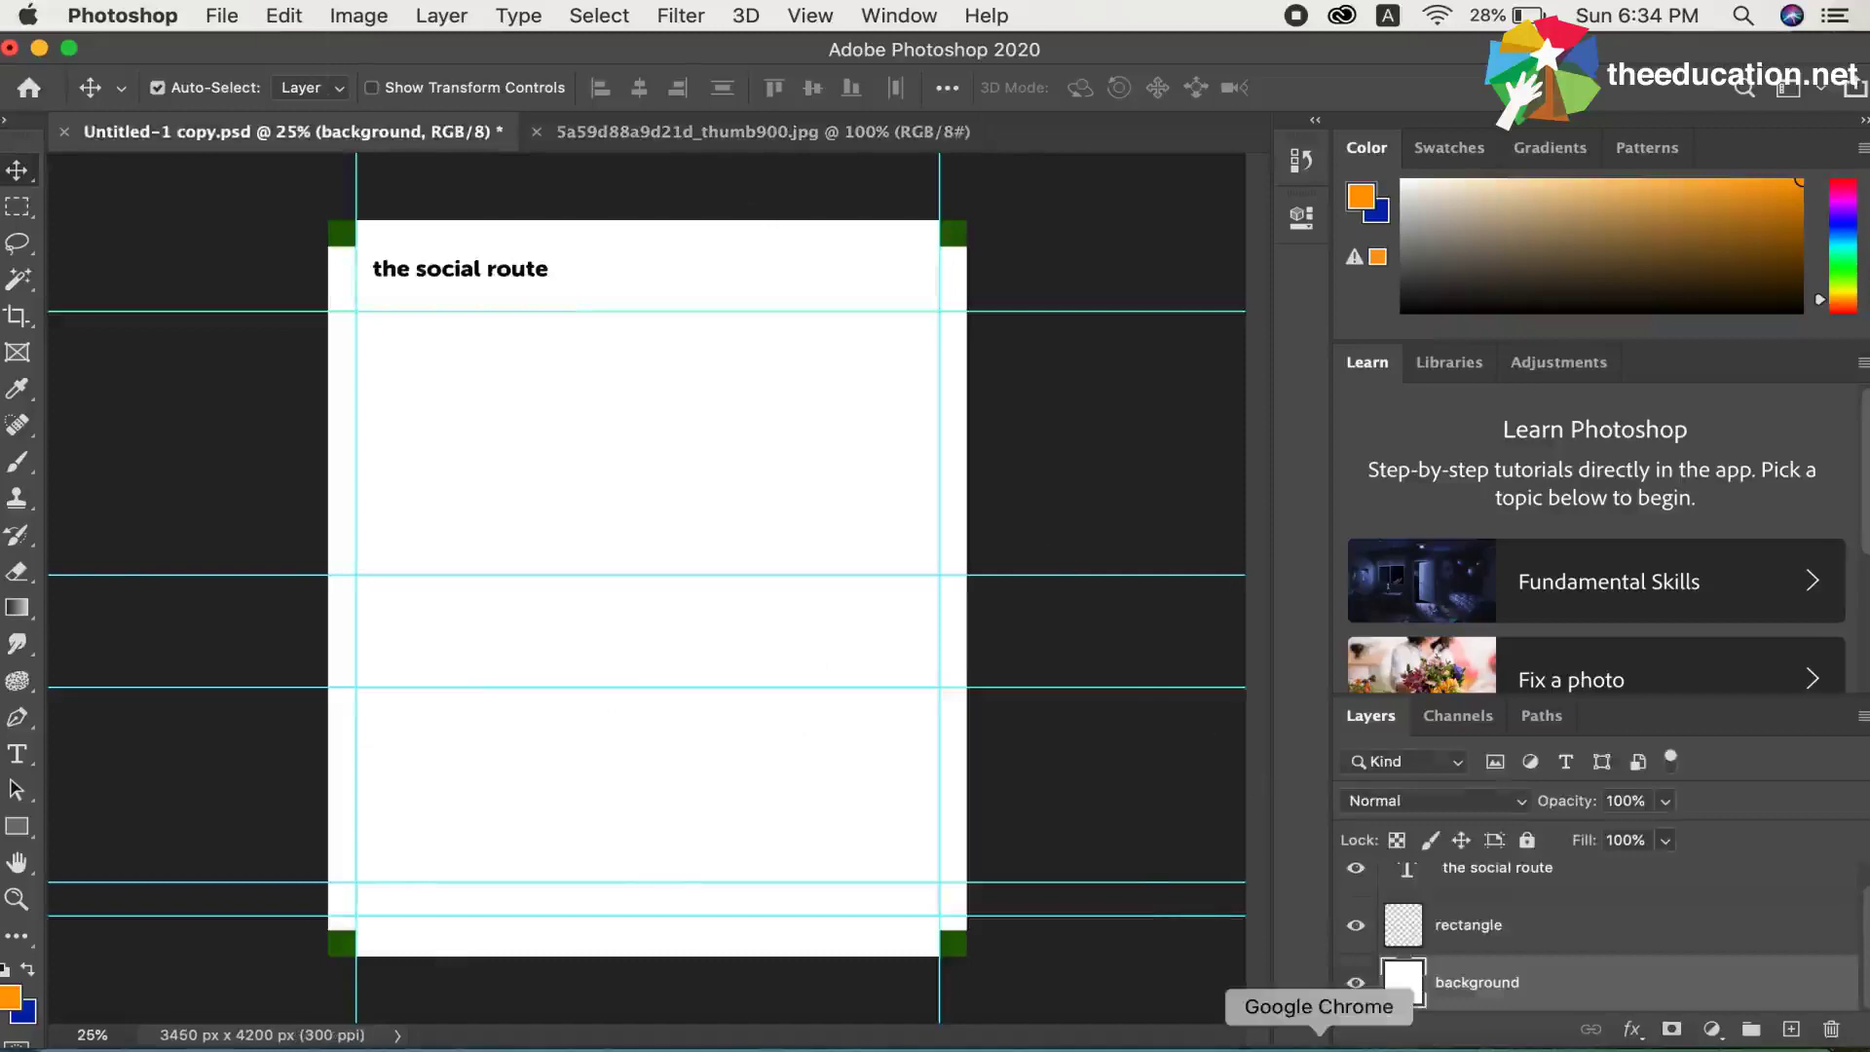
Step: Browse the Google Images results for a chat-bubble icon
click(1319, 1040)
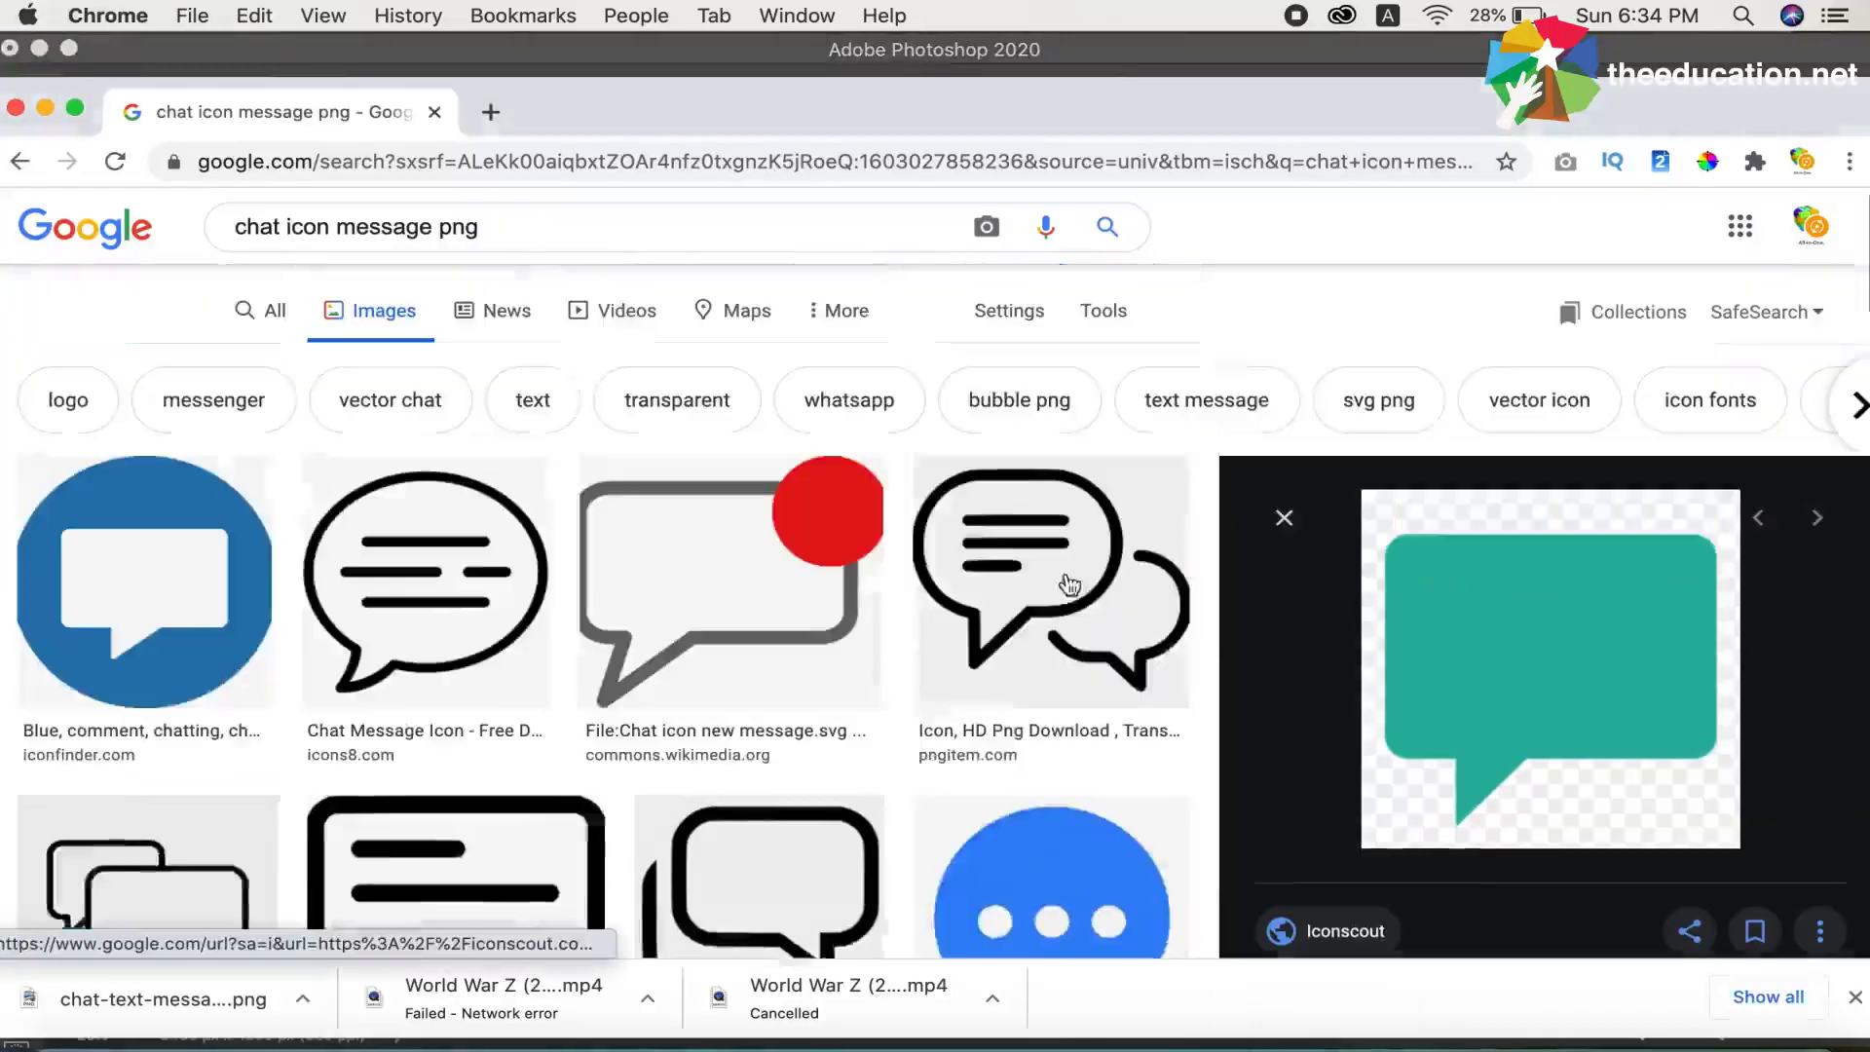
scroll(1069, 585, up, 1)
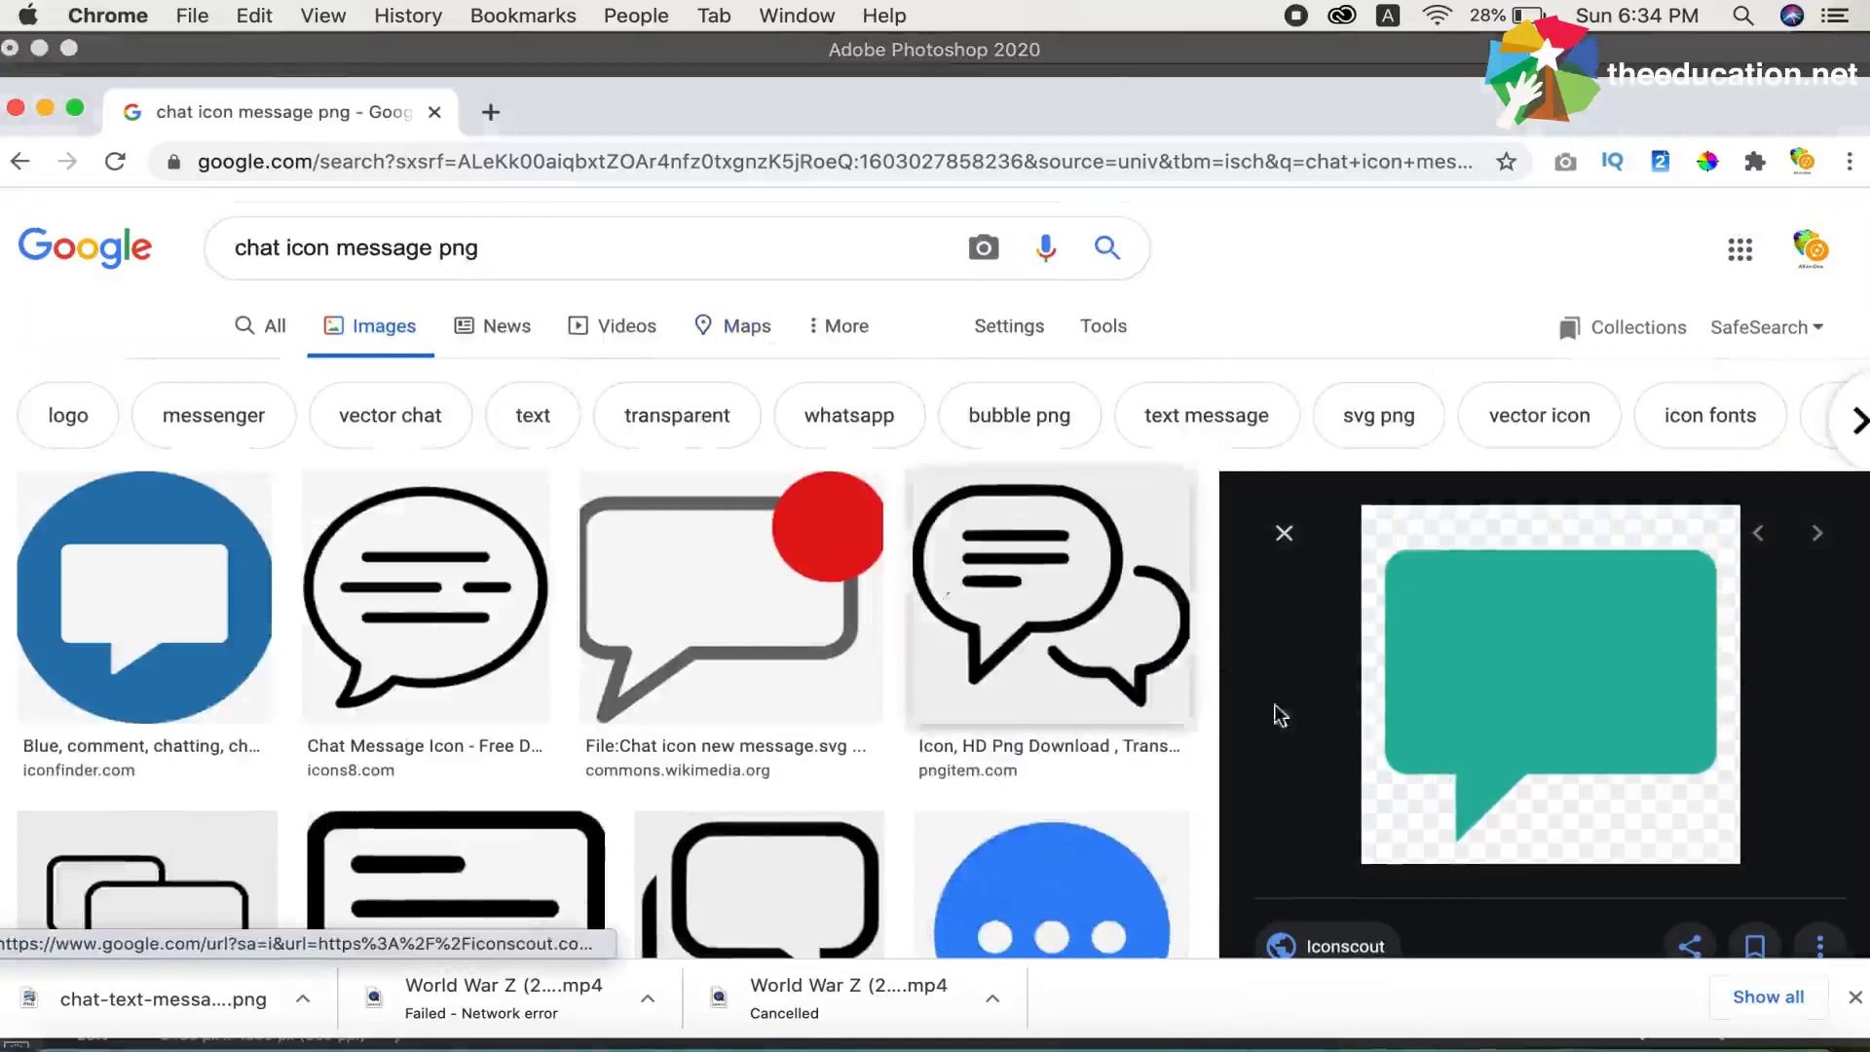
scroll(1364, 743, down, 5)
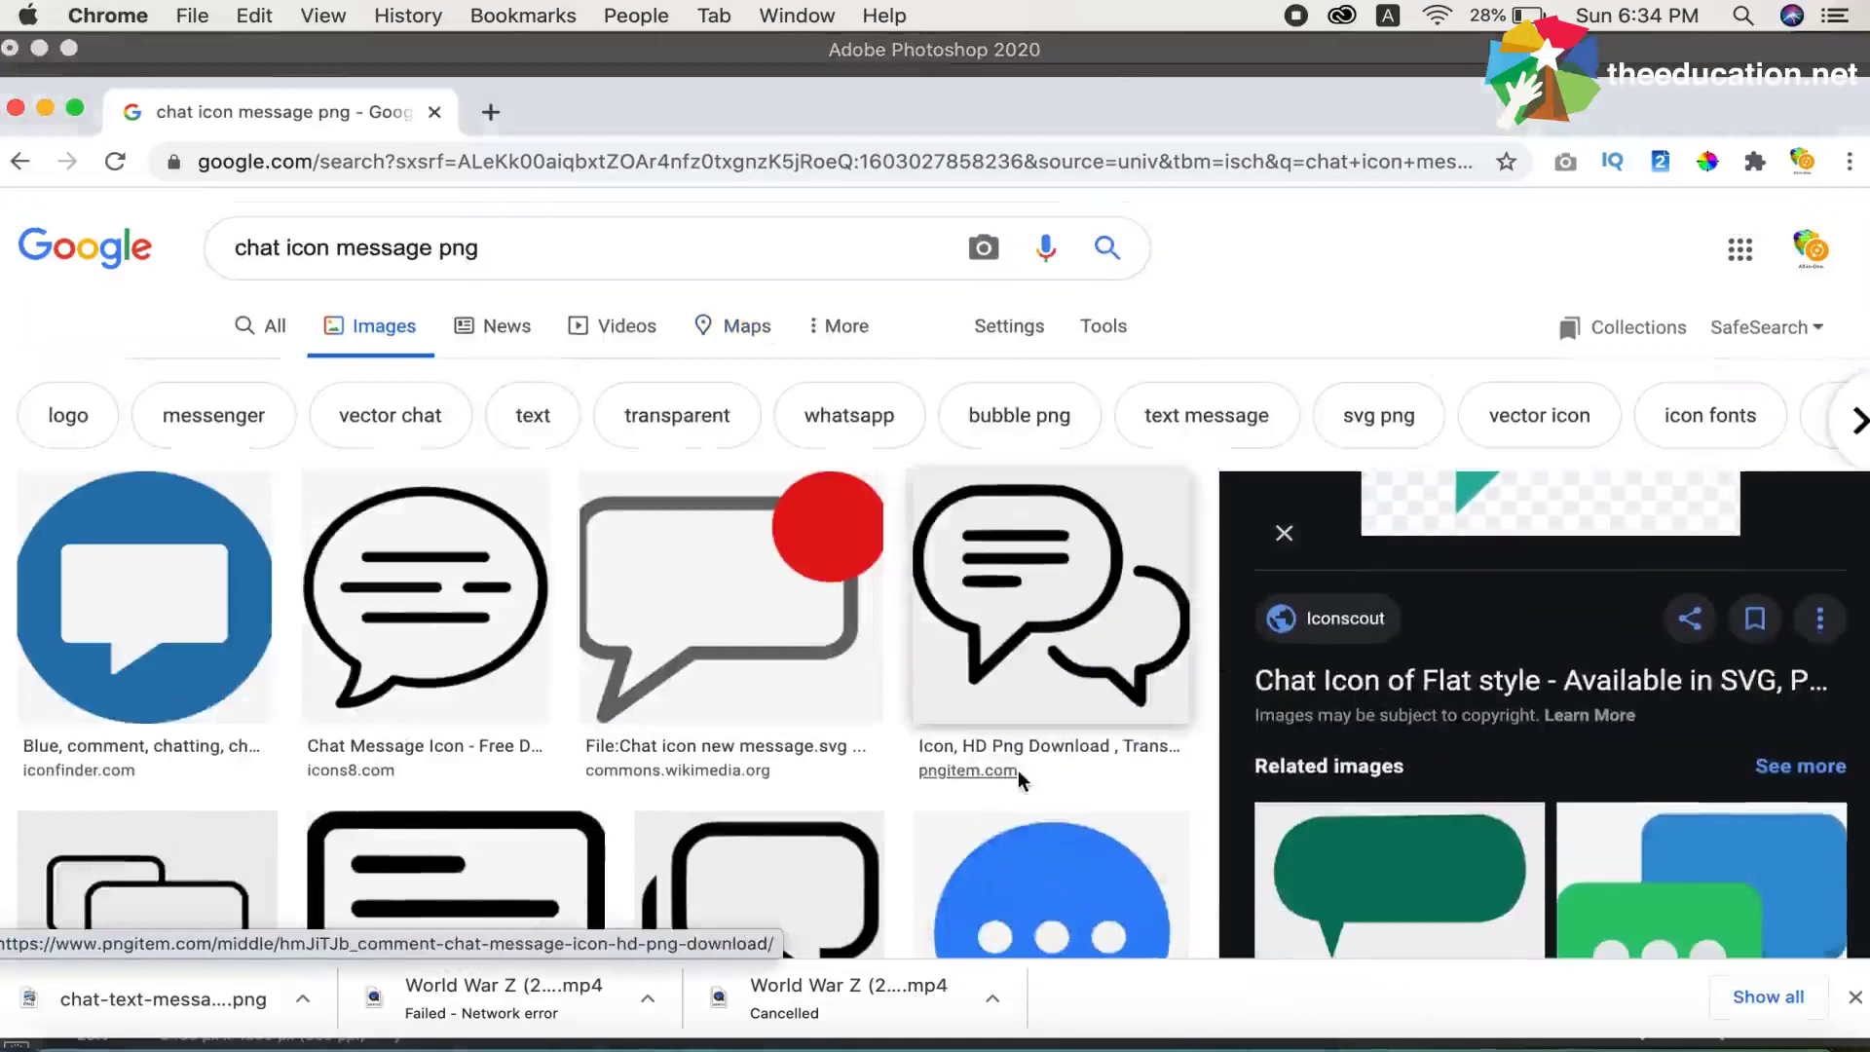
scroll(1578, 702, up, 5)
scroll(964, 756, down, 5)
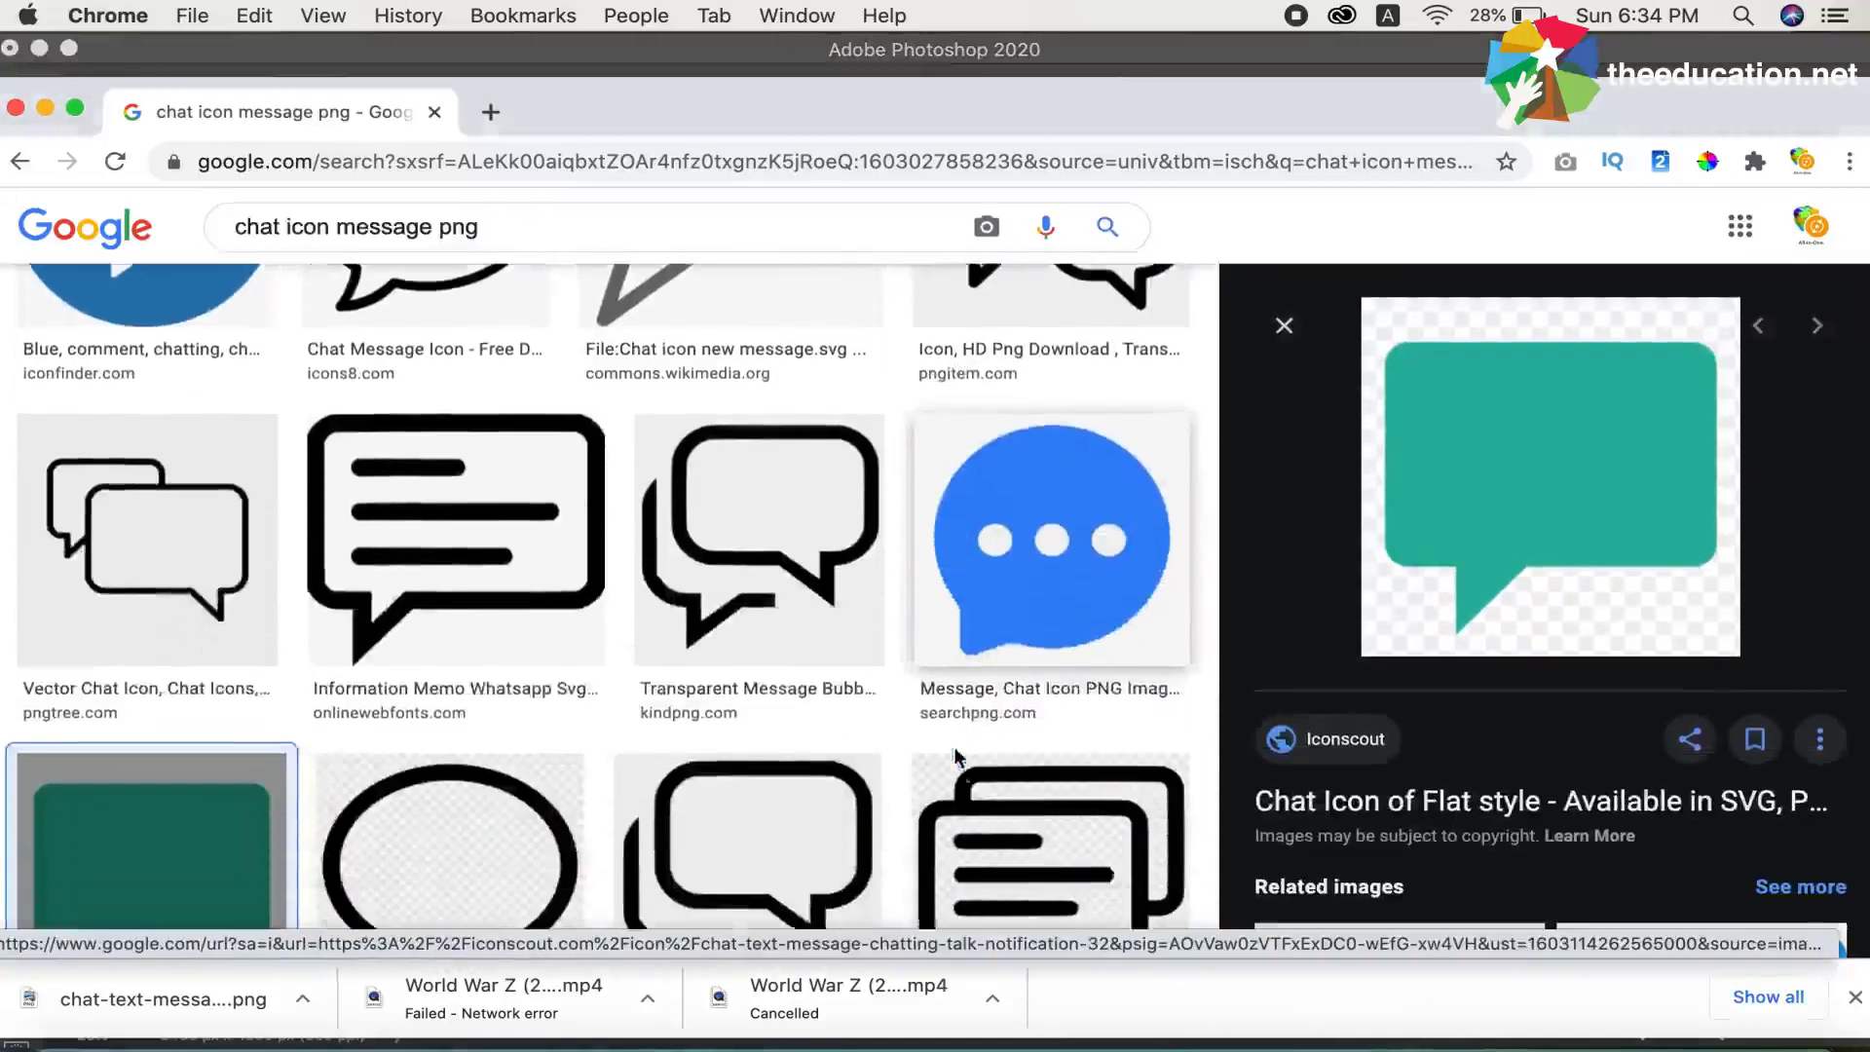
scroll(957, 756, down, 3)
scroll(957, 755, down, 2)
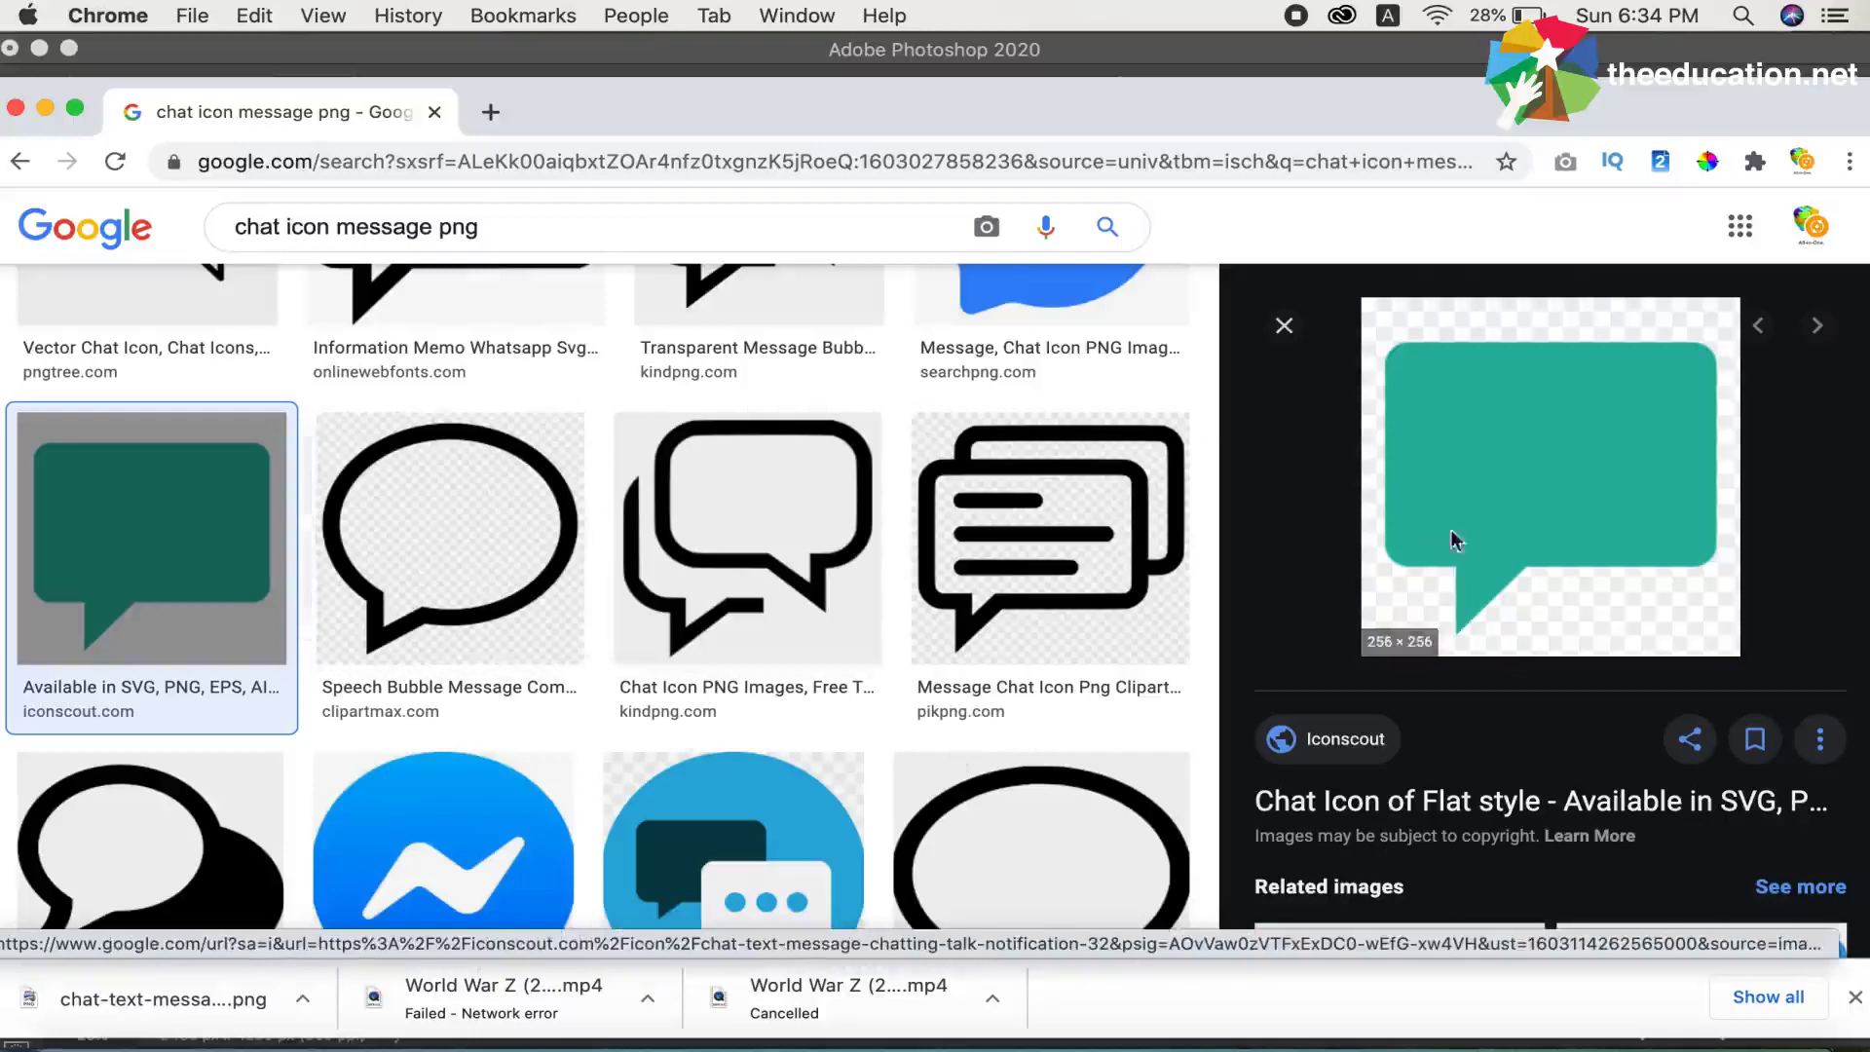
Step: Drag the teal chat-text PNG from Finder onto the middle of the Photoshop canvas
click(1575, 1040)
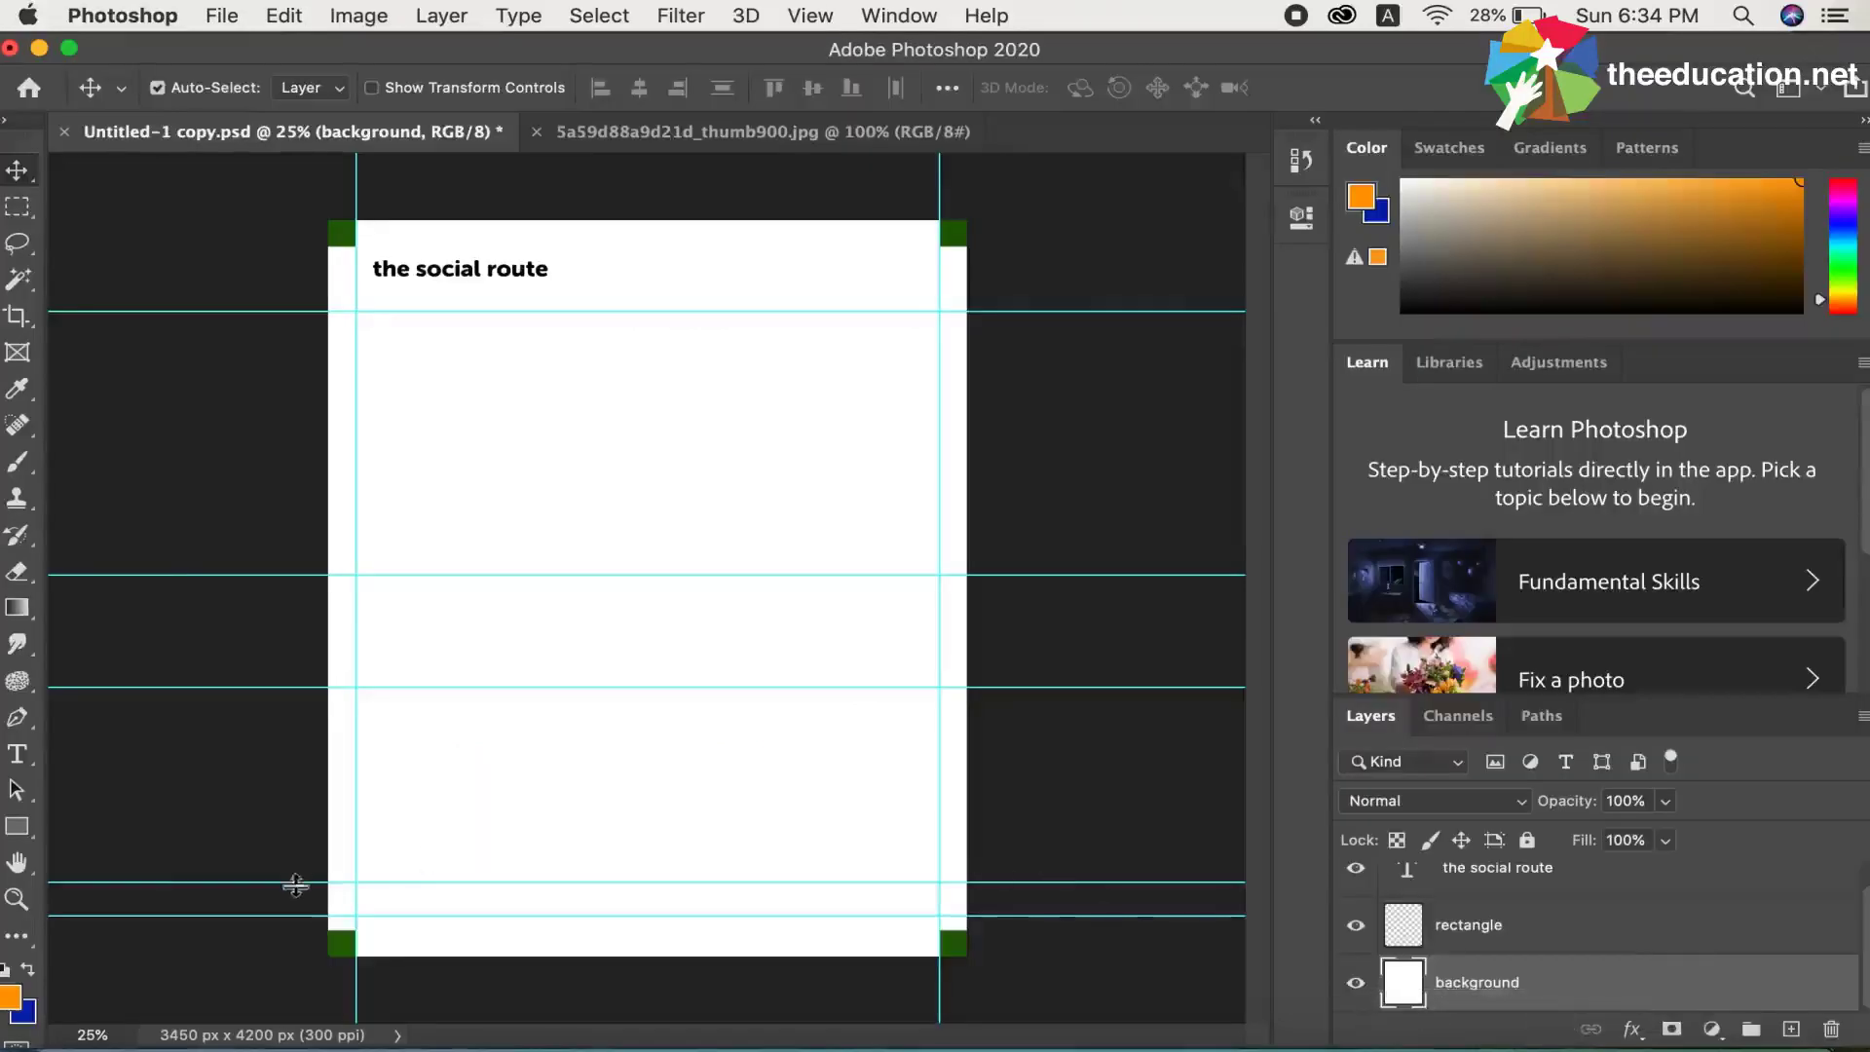
click(73, 1042)
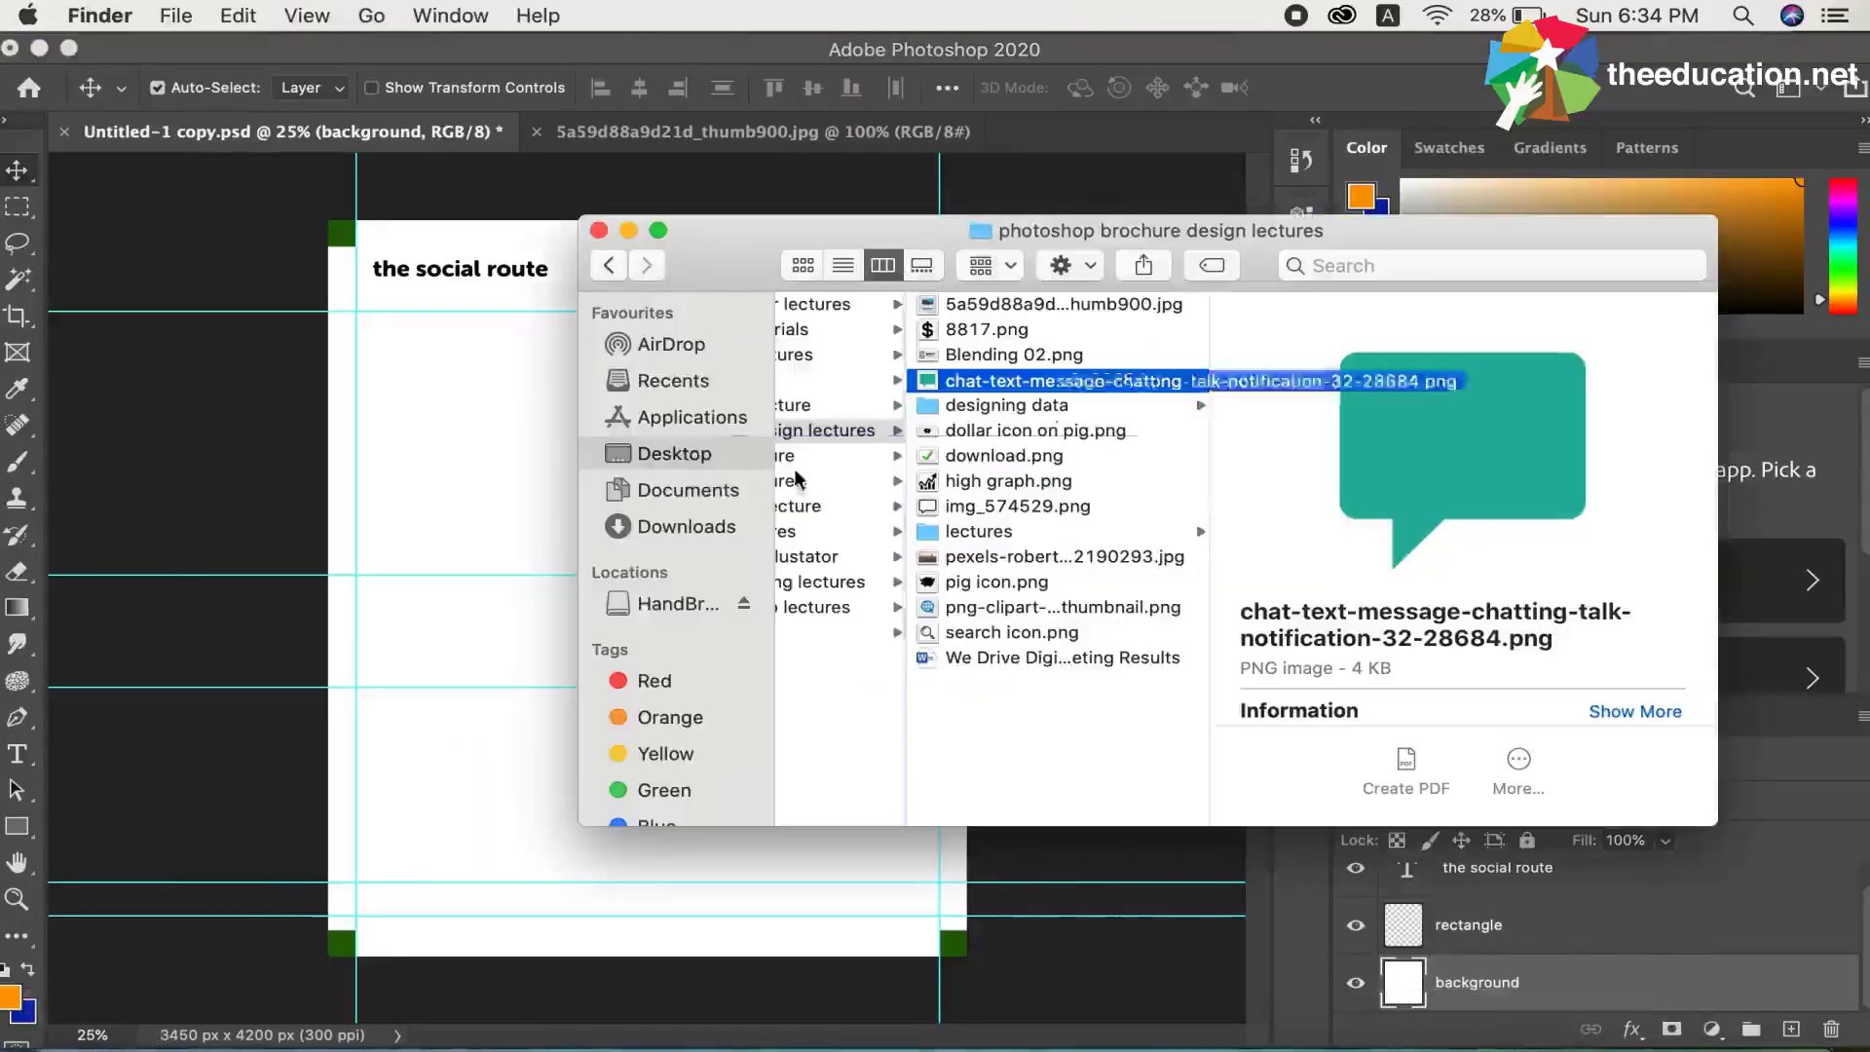
drag(1061, 380, 472, 520)
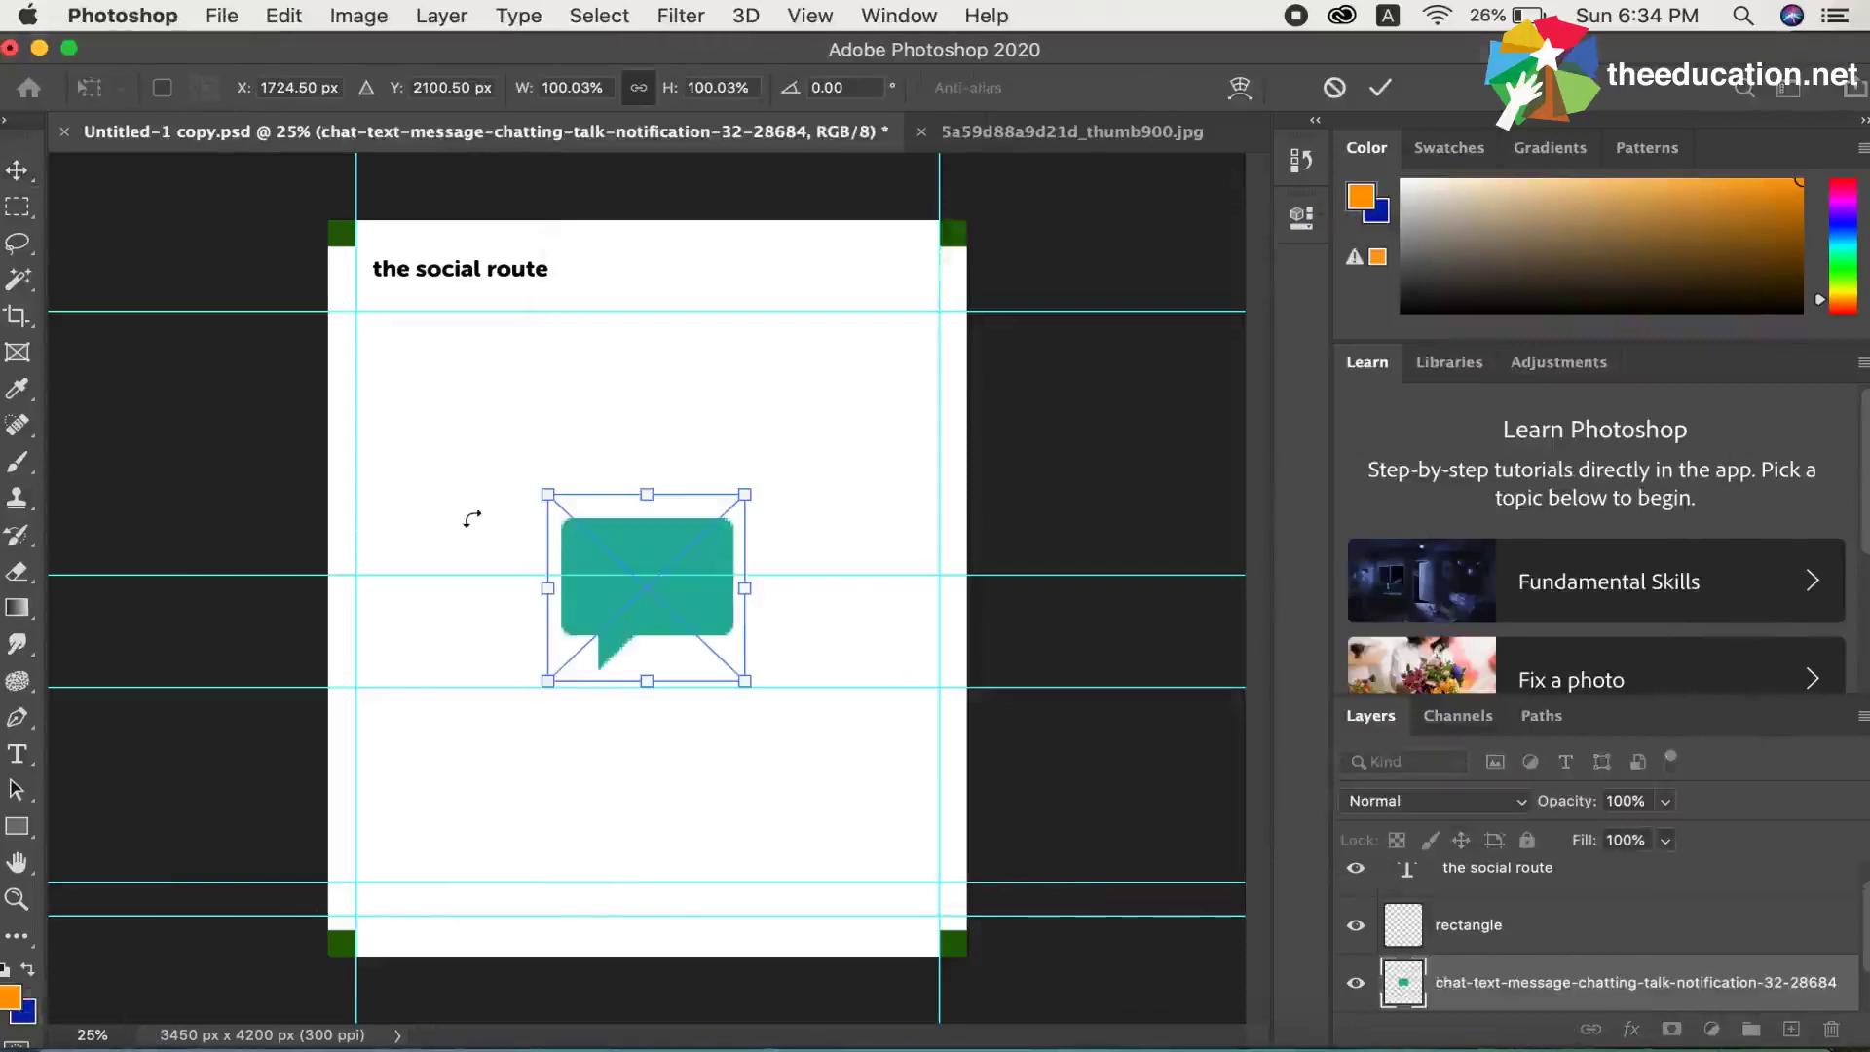
Step: Commit the placed chat icon, scale it down, and move it behind 'social' in the heading
key(Return)
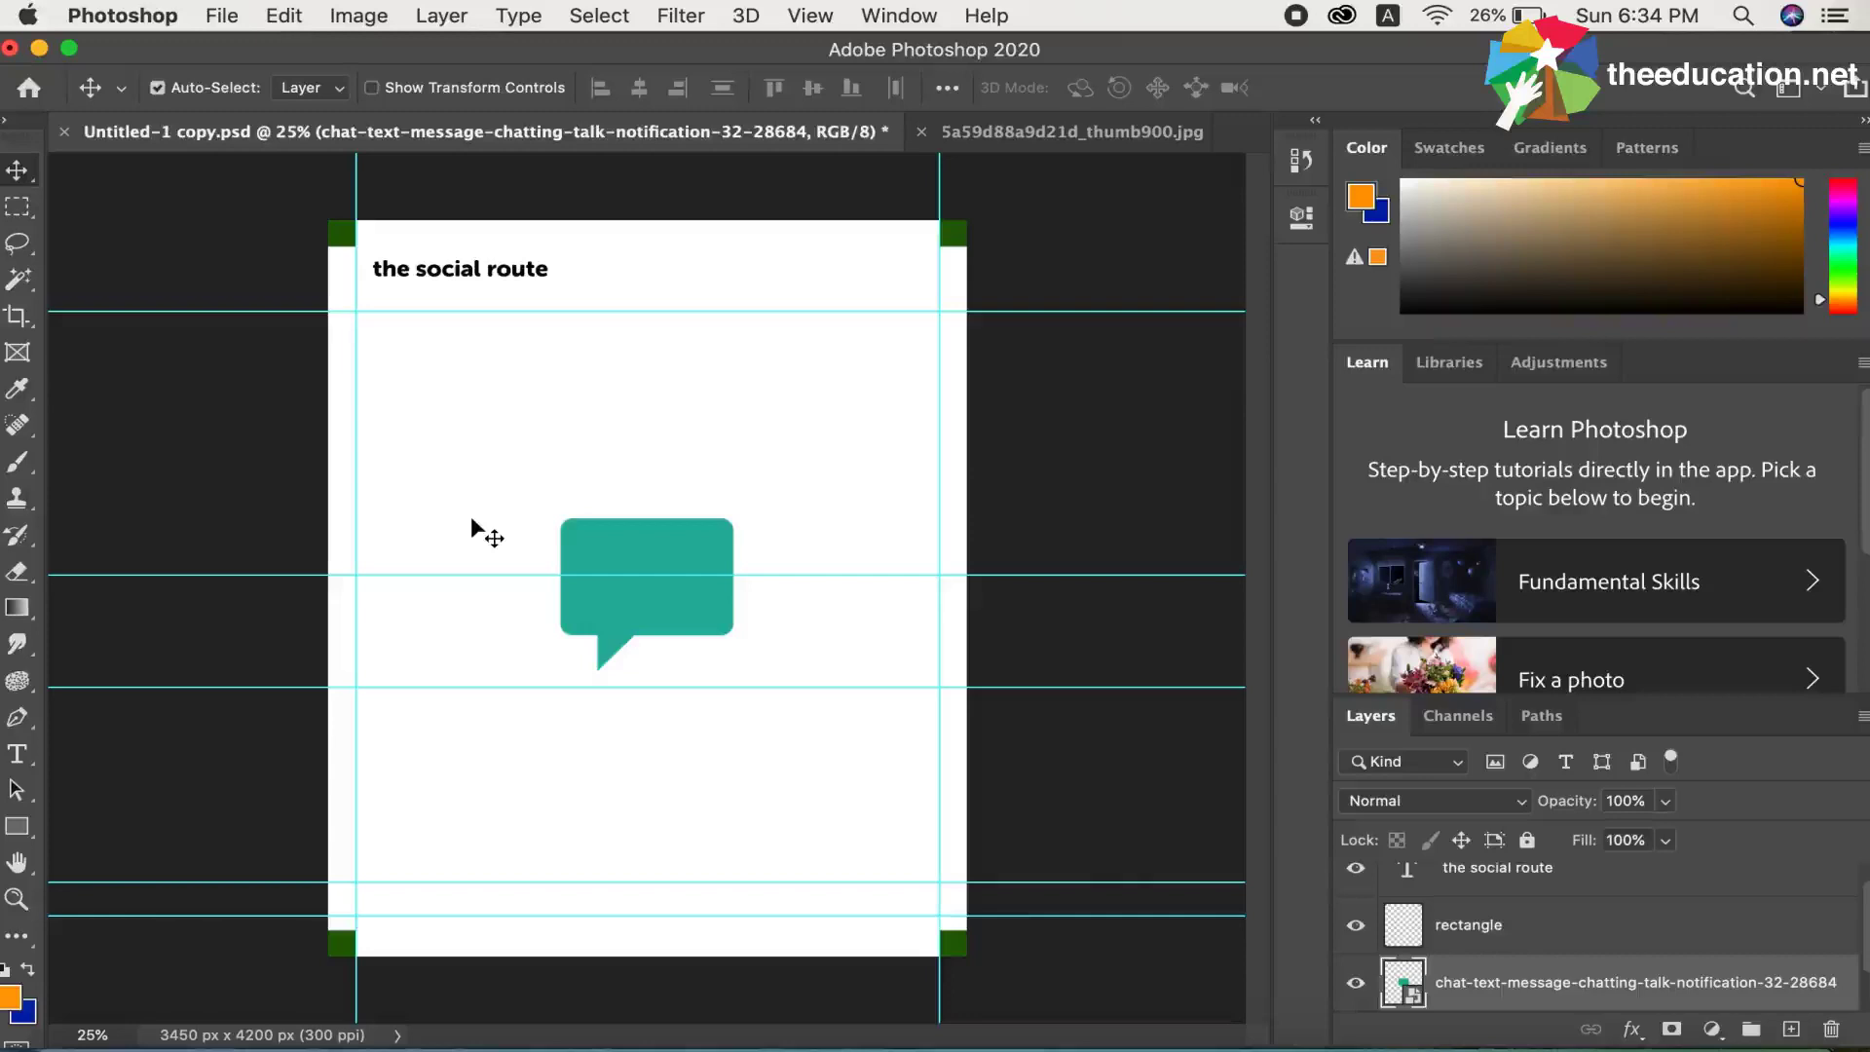
key(super)
key(super)
key(super+t)
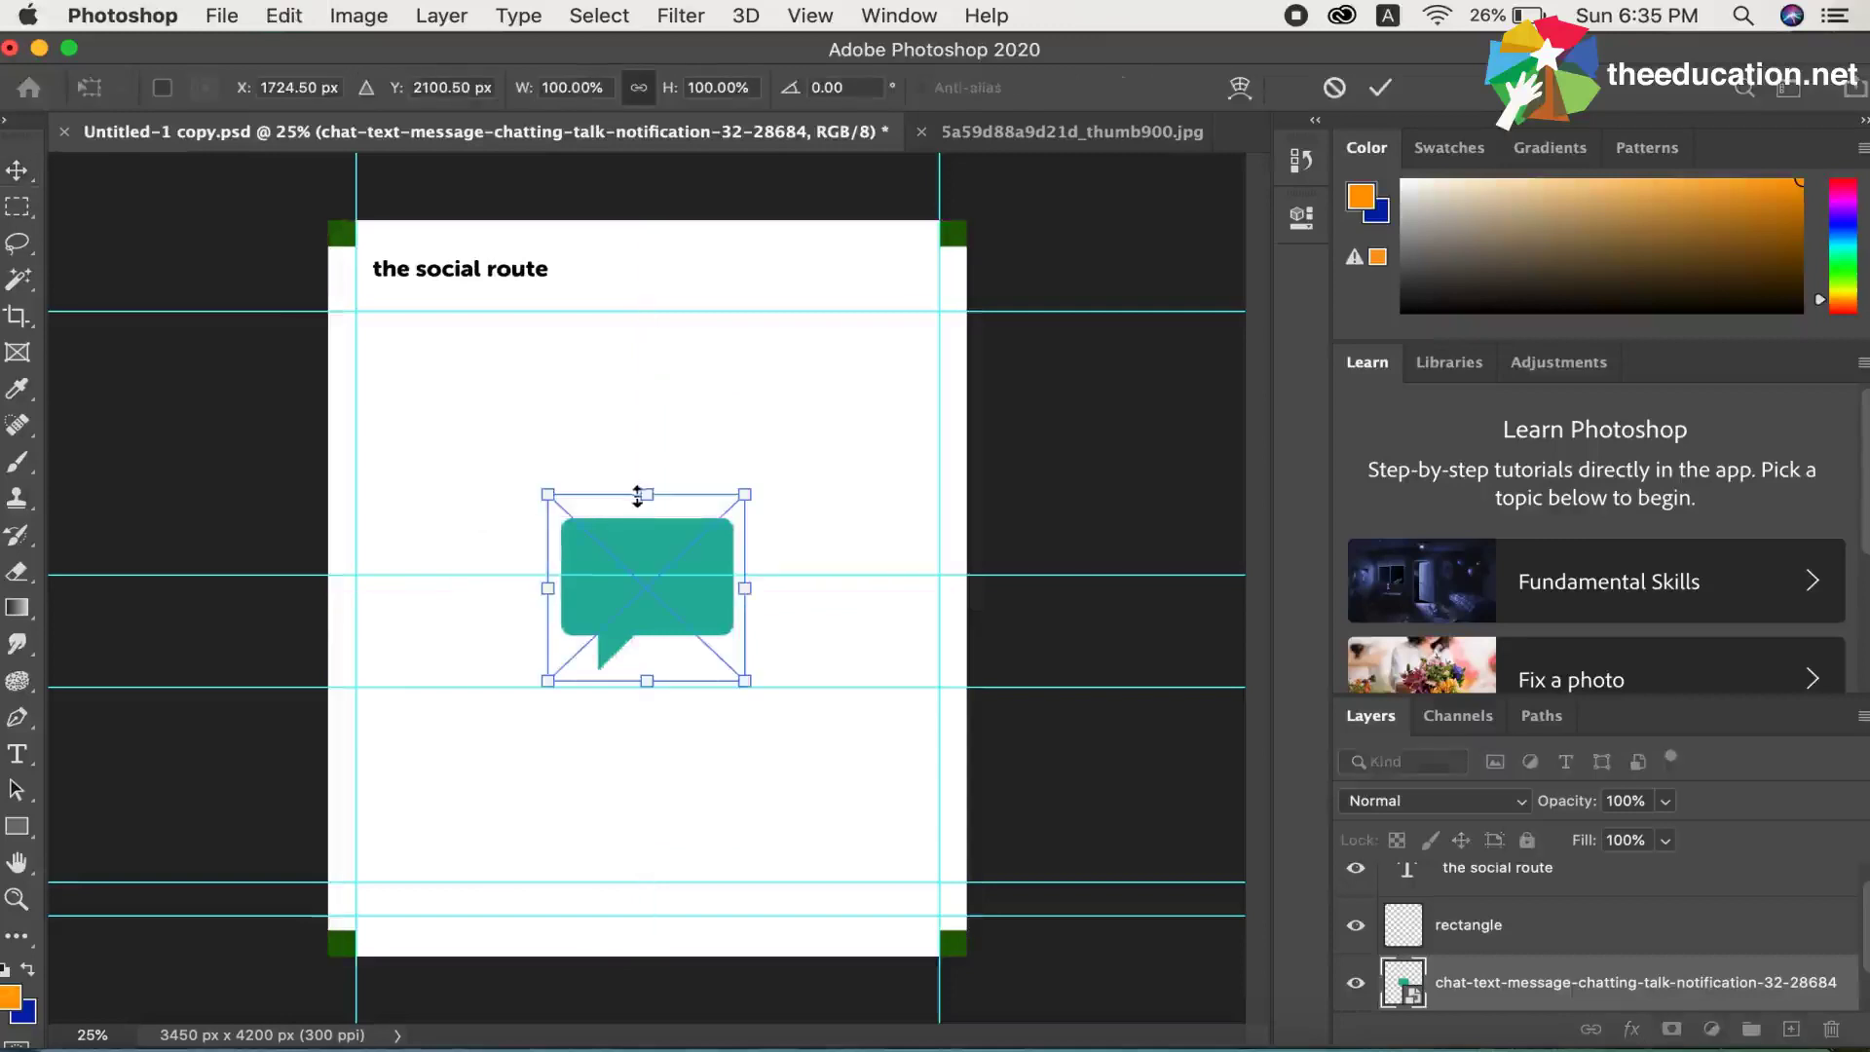
drag(638, 494, 656, 654)
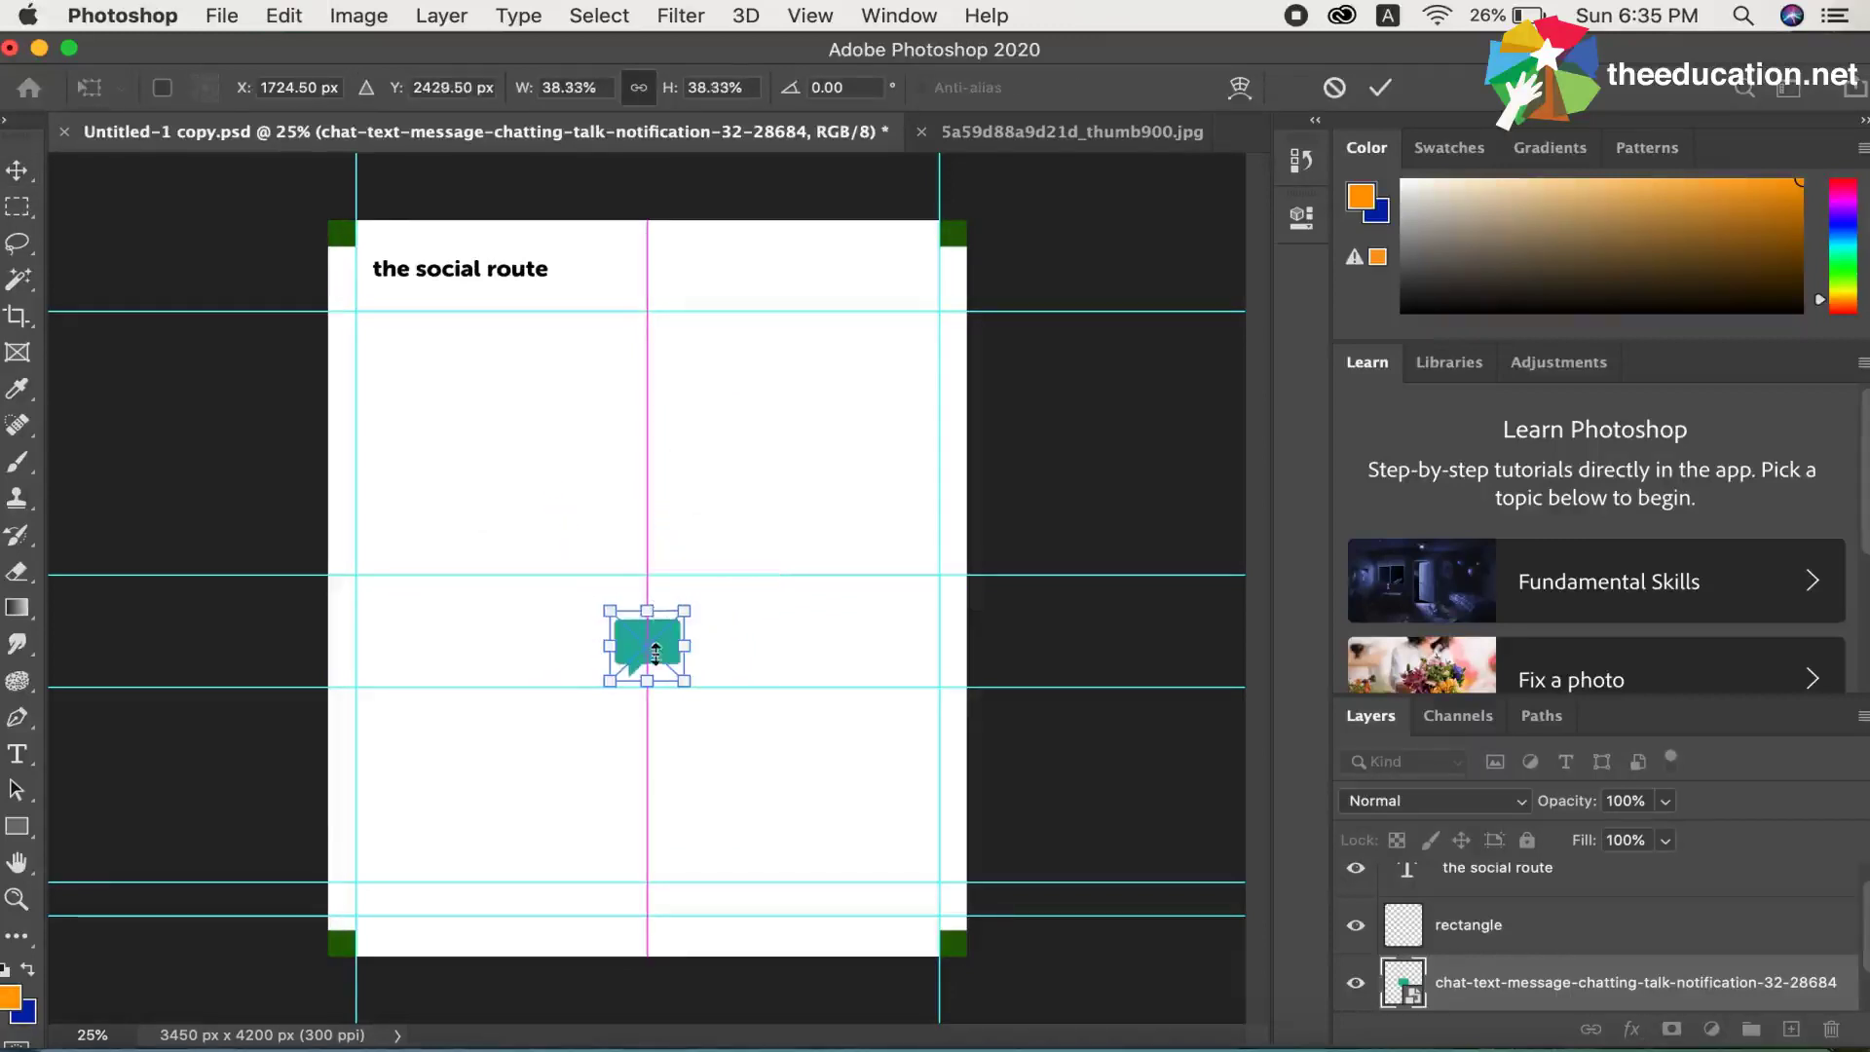
key(Return)
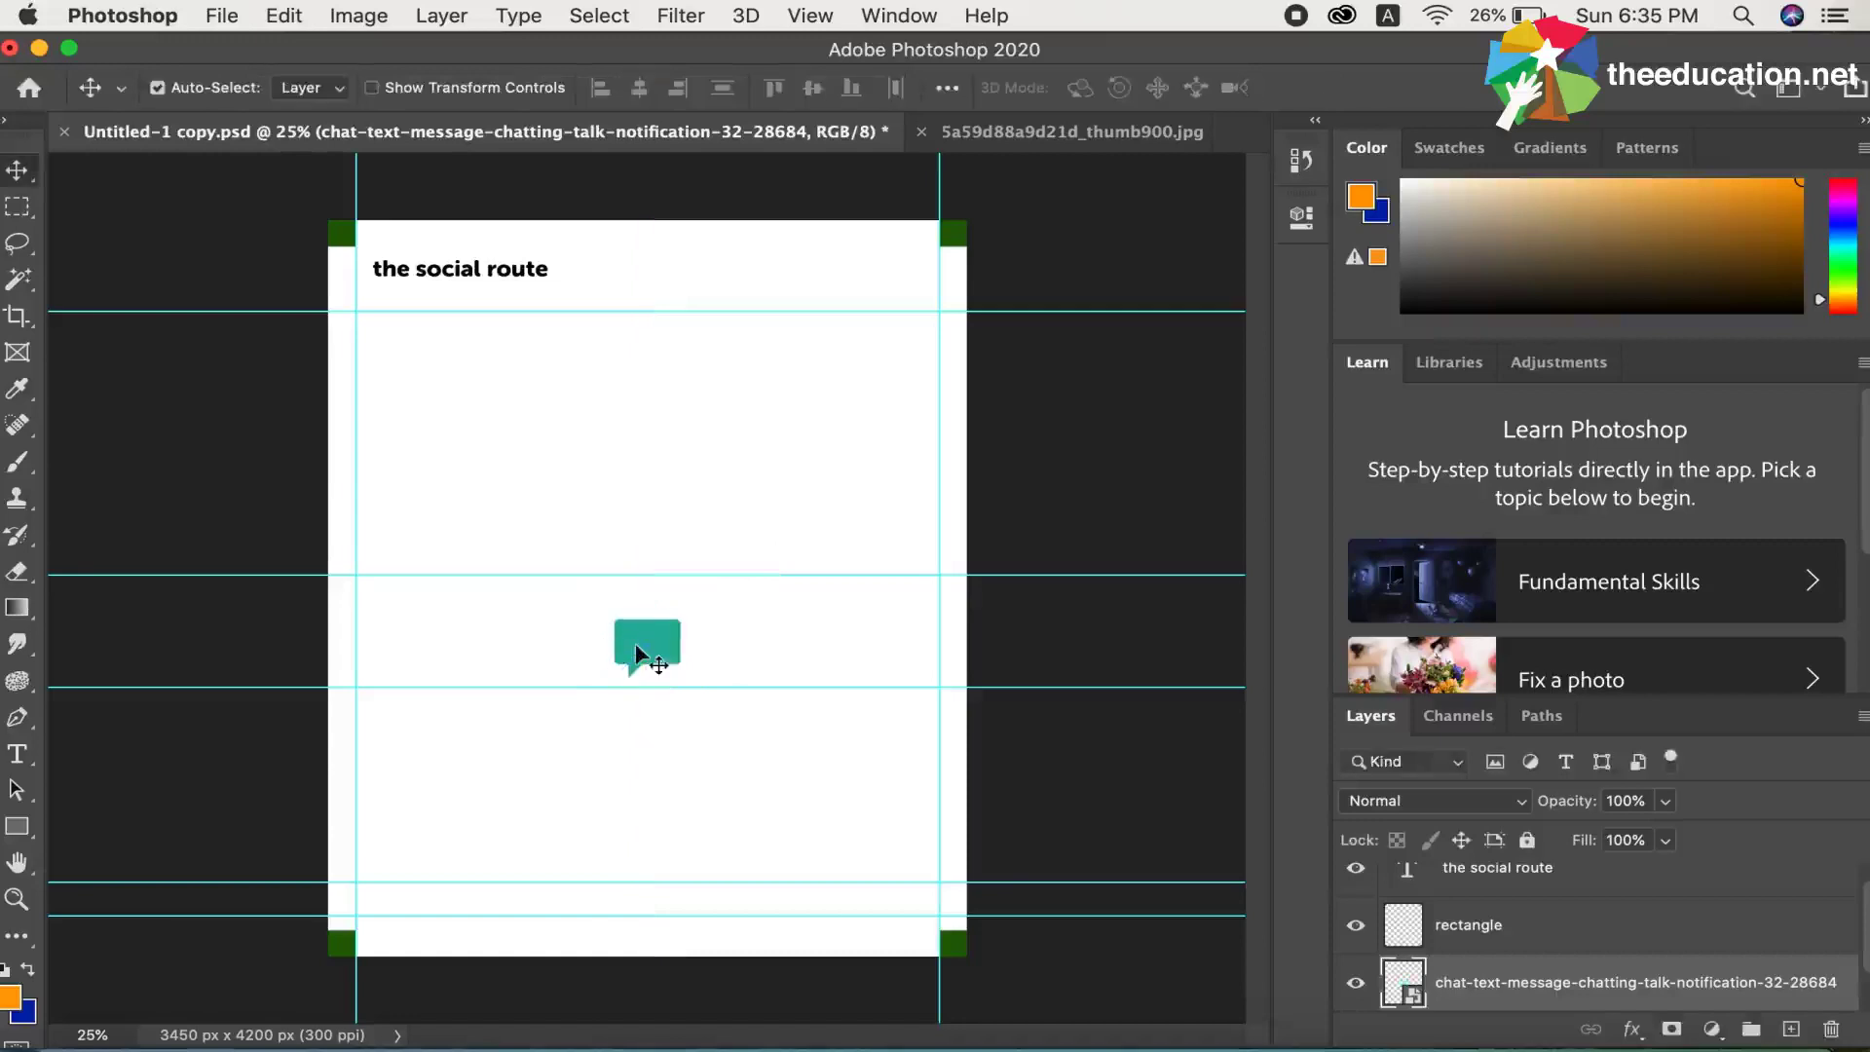
mouse_move(663, 633)
mouse_down()
mouse_move(648, 568)
mouse_move(468, 289)
mouse_up()
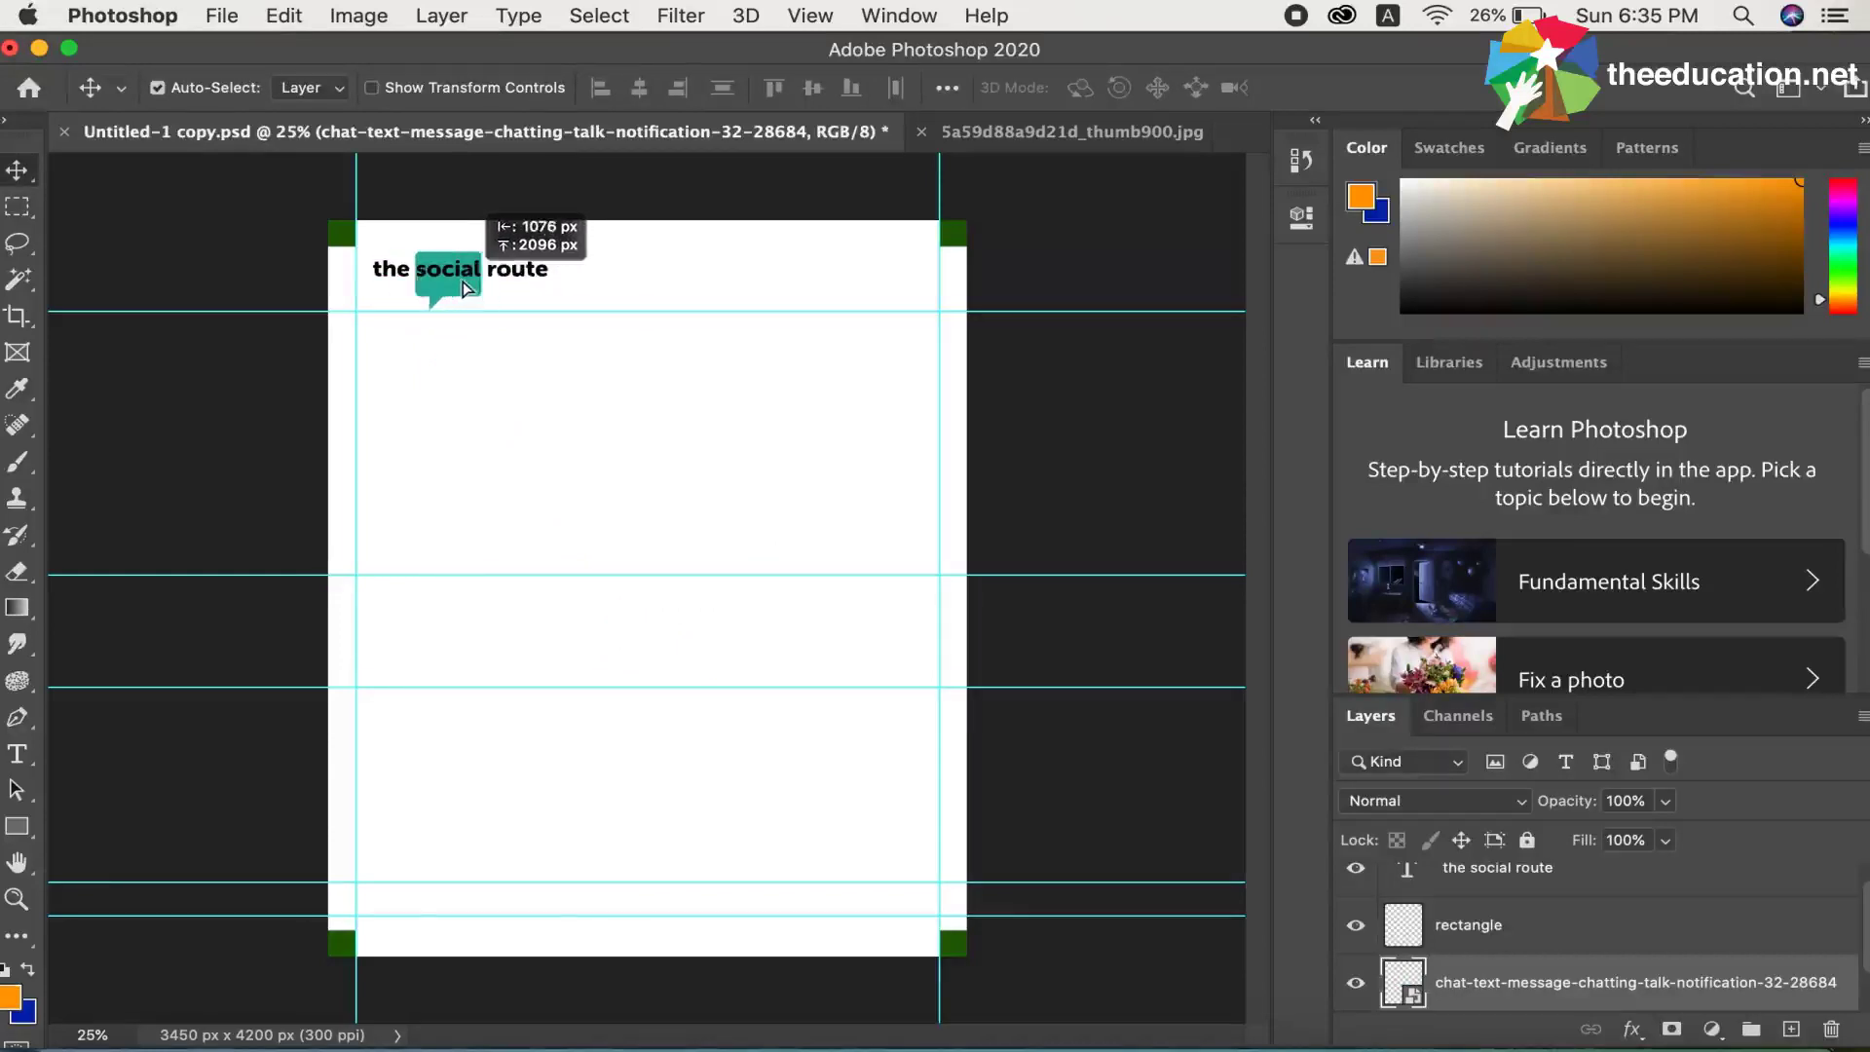
drag(463, 285, 465, 284)
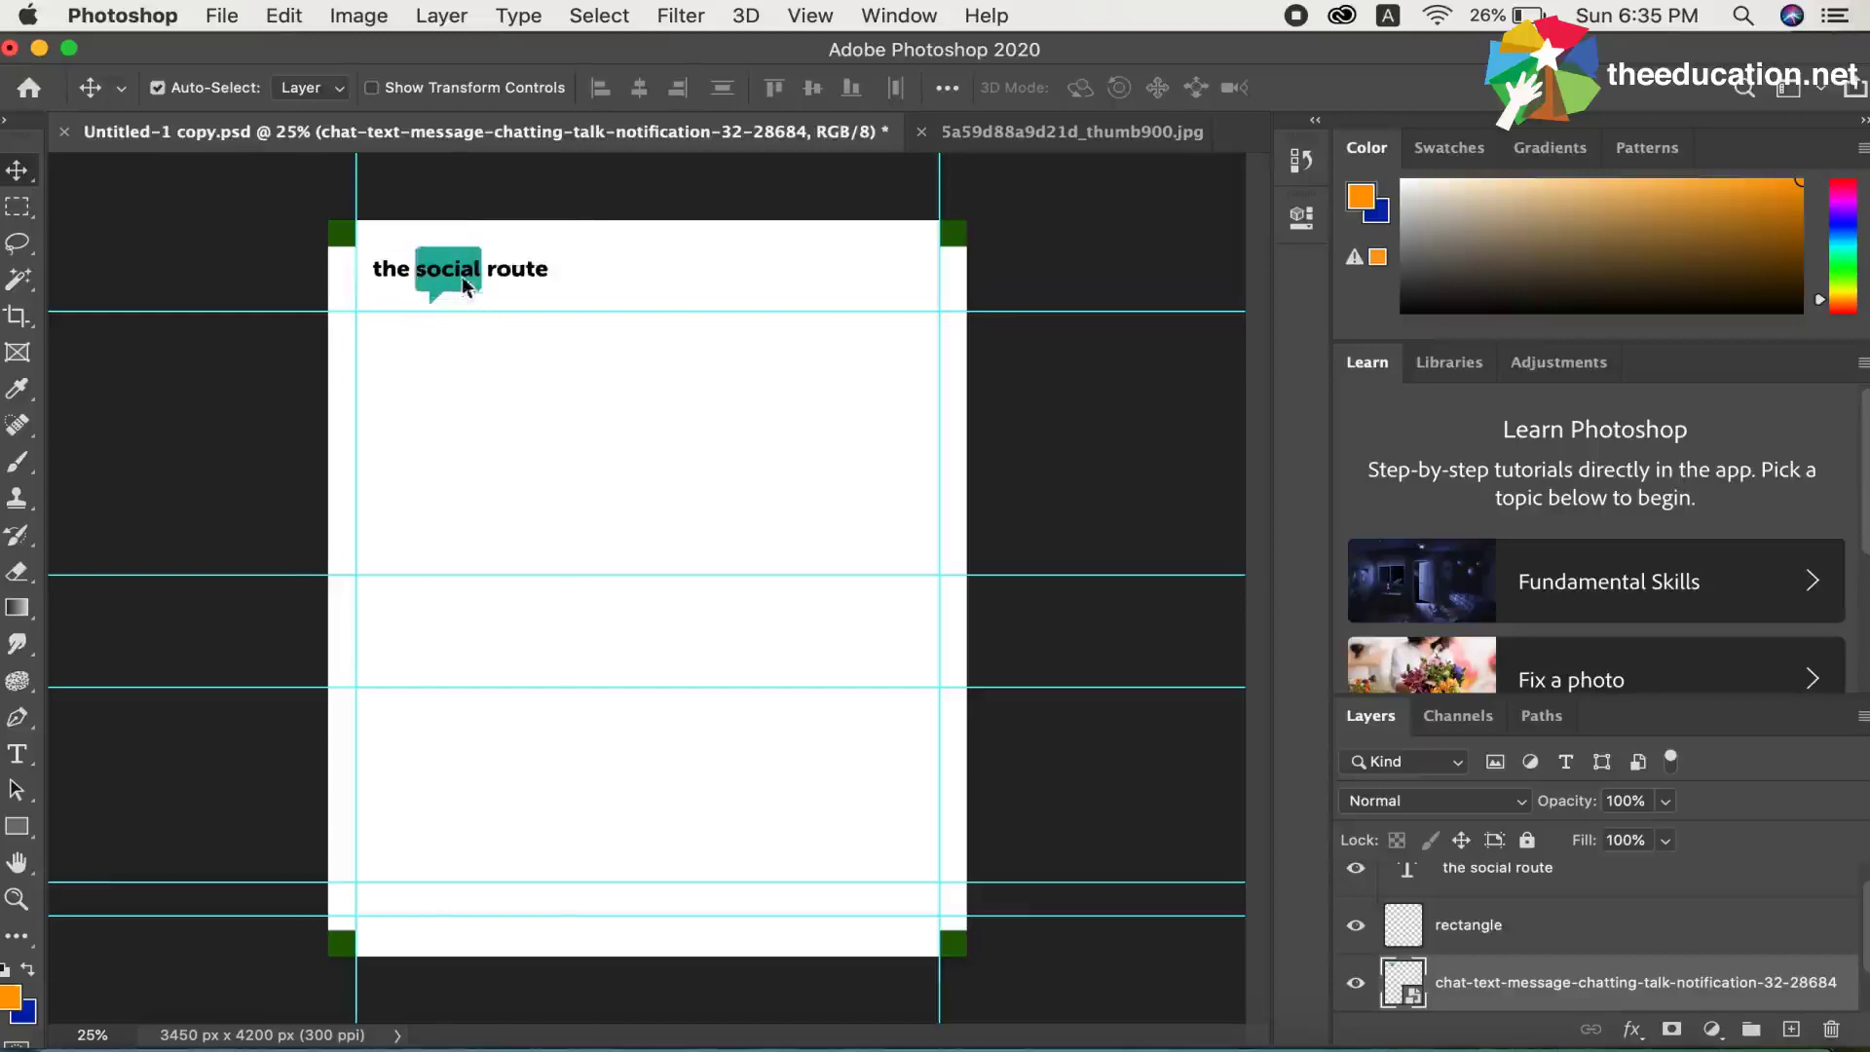
Step: After checking the flyer, move the chat-bubble layer just below 'the social route' text layer
click(950, 132)
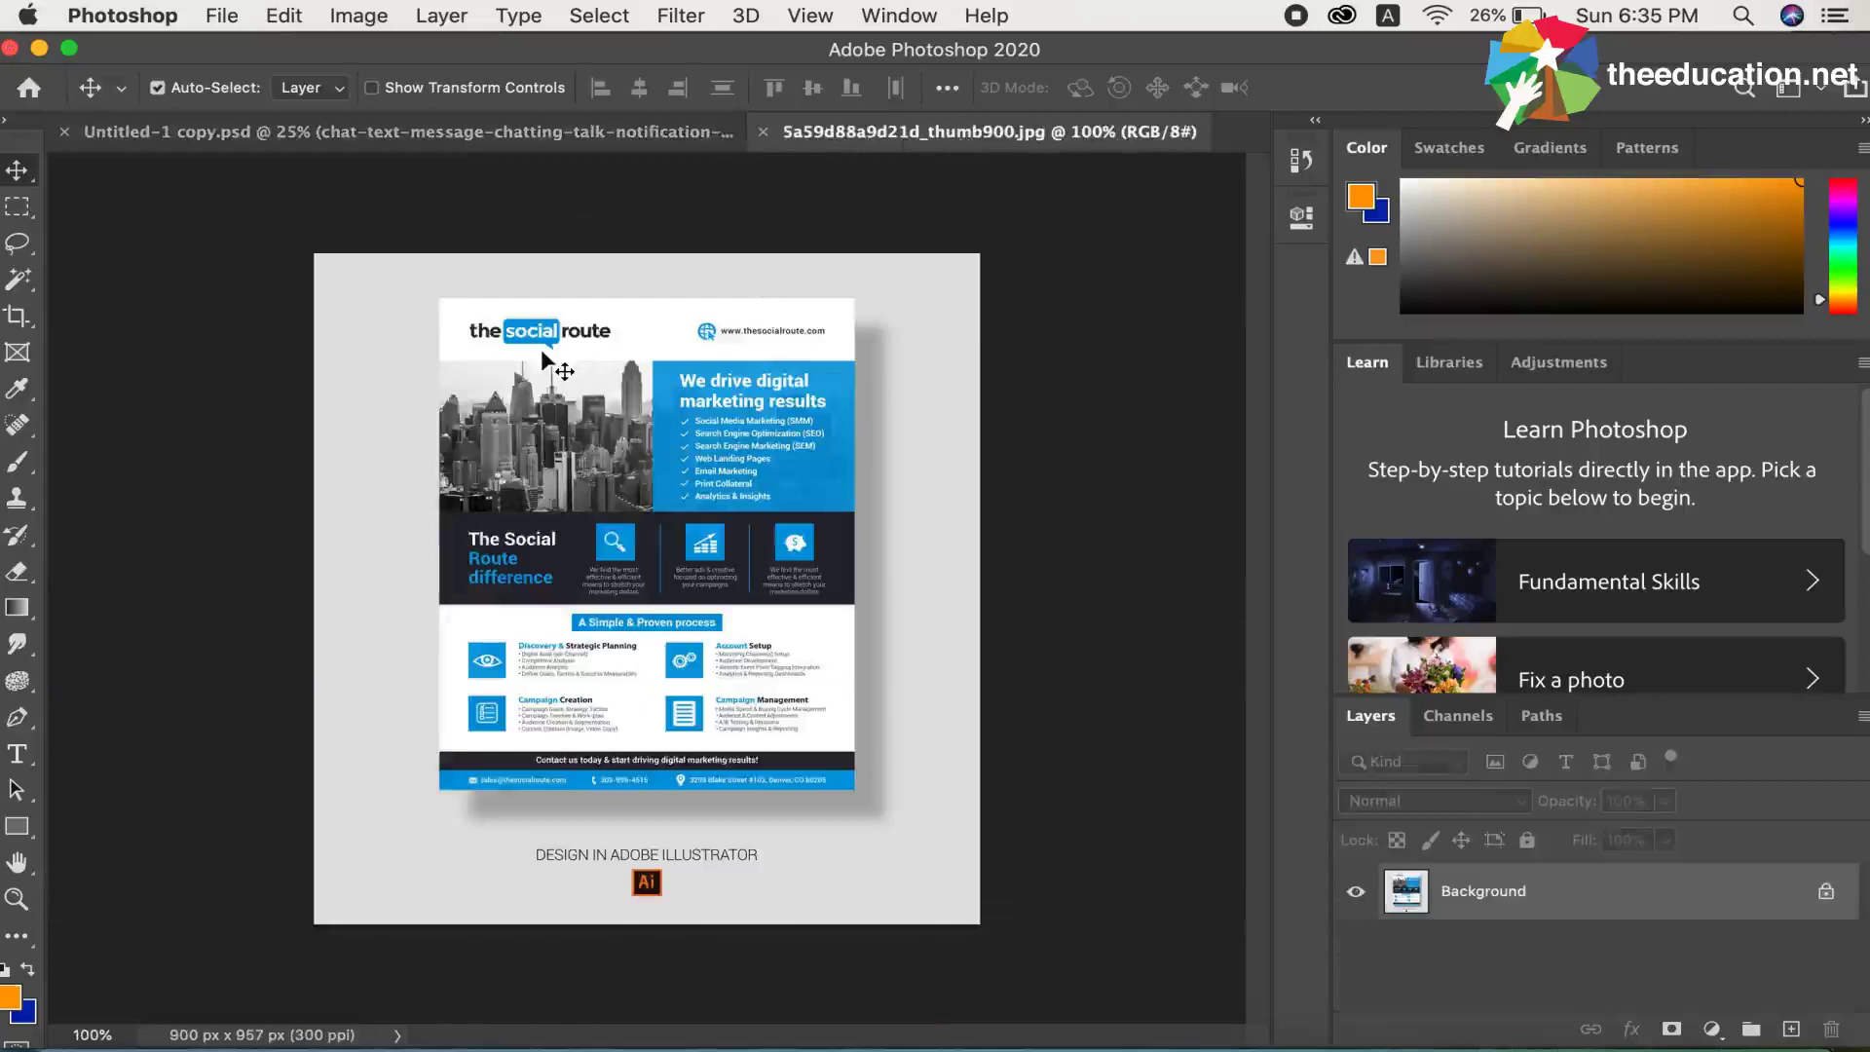
click(518, 135)
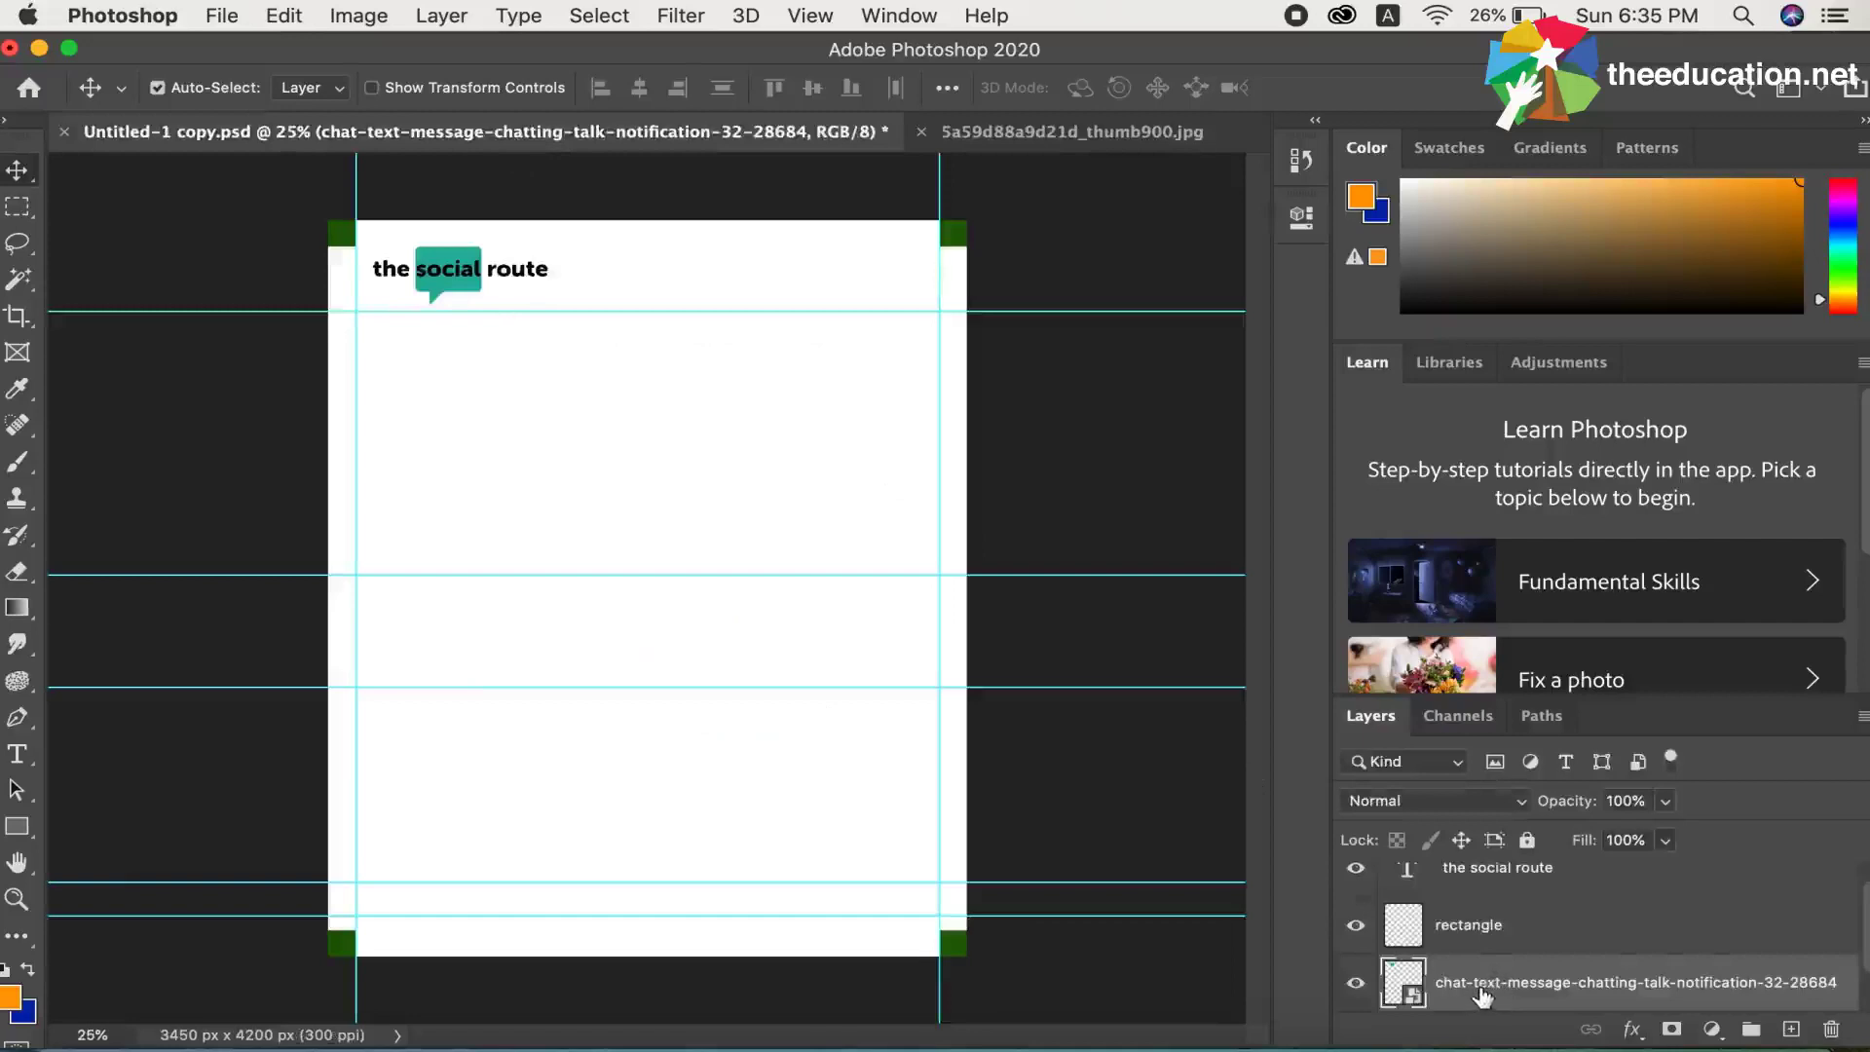
mouse_move(1482, 995)
mouse_down()
mouse_move(1495, 857)
mouse_move(1491, 877)
mouse_up()
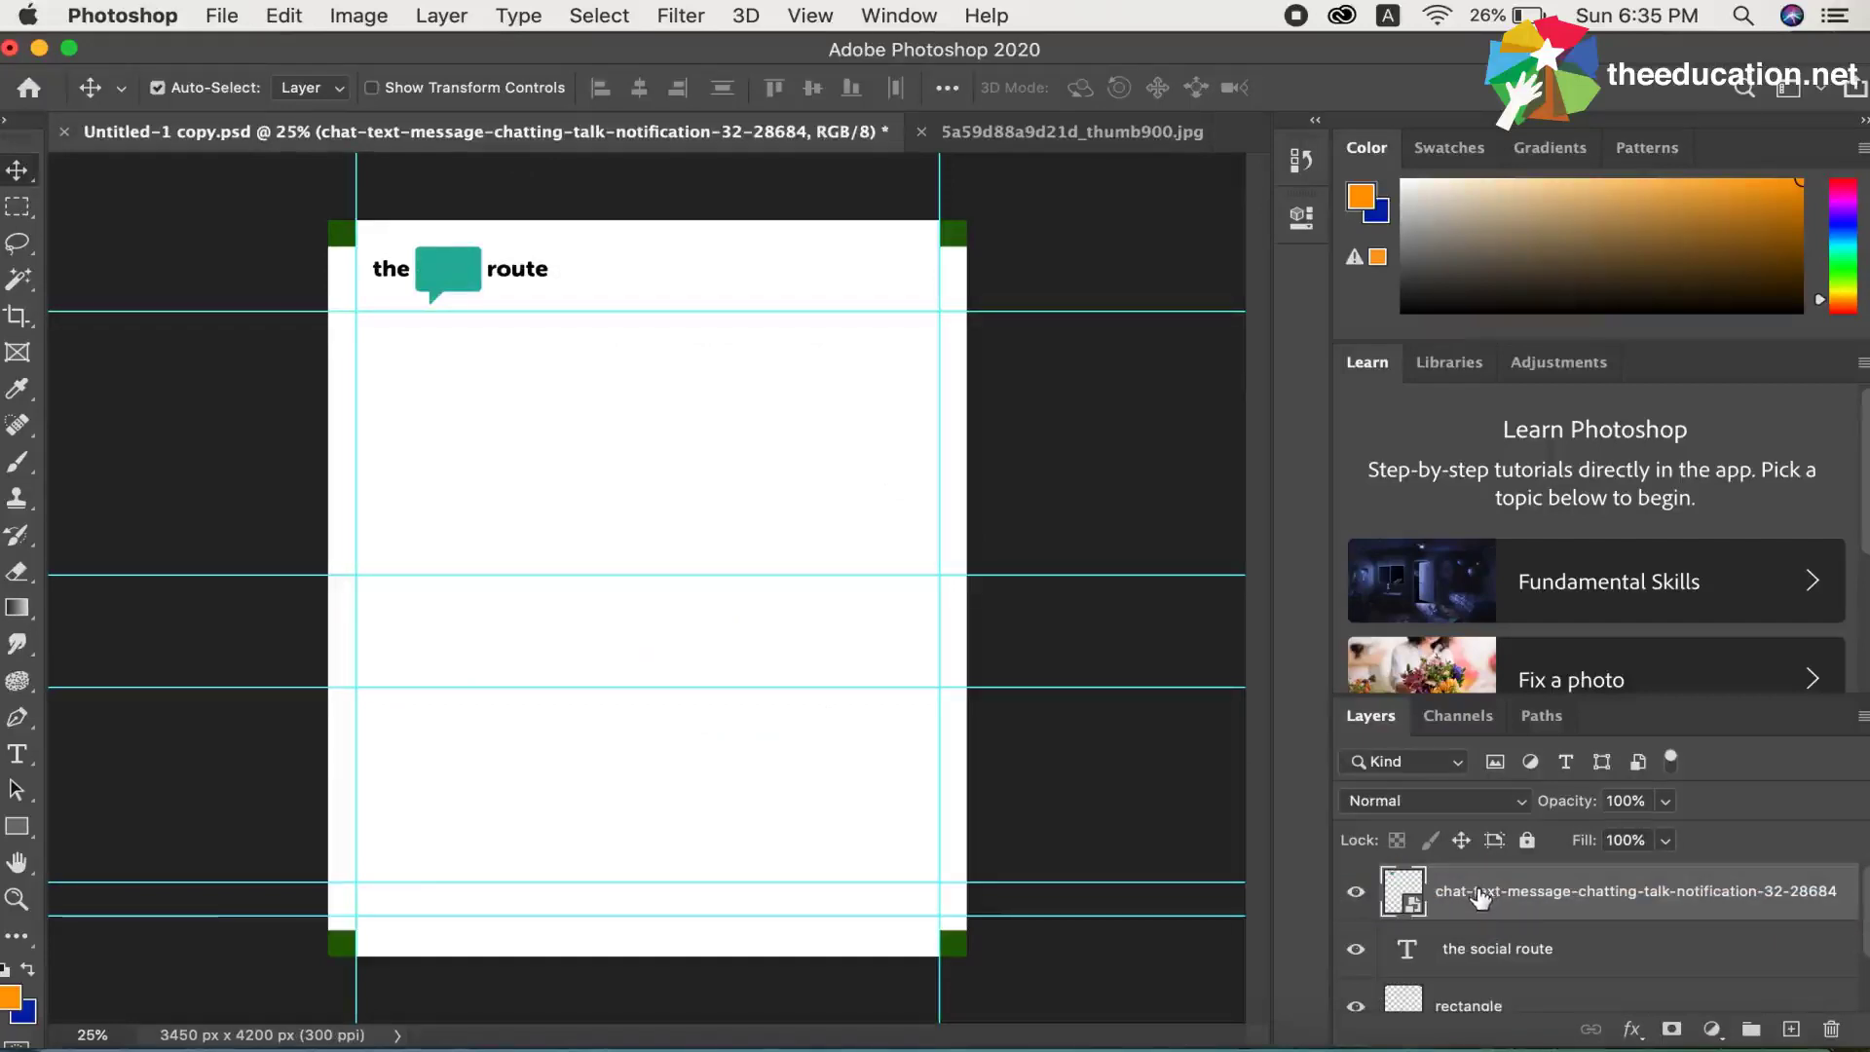
drag(1480, 897, 1479, 959)
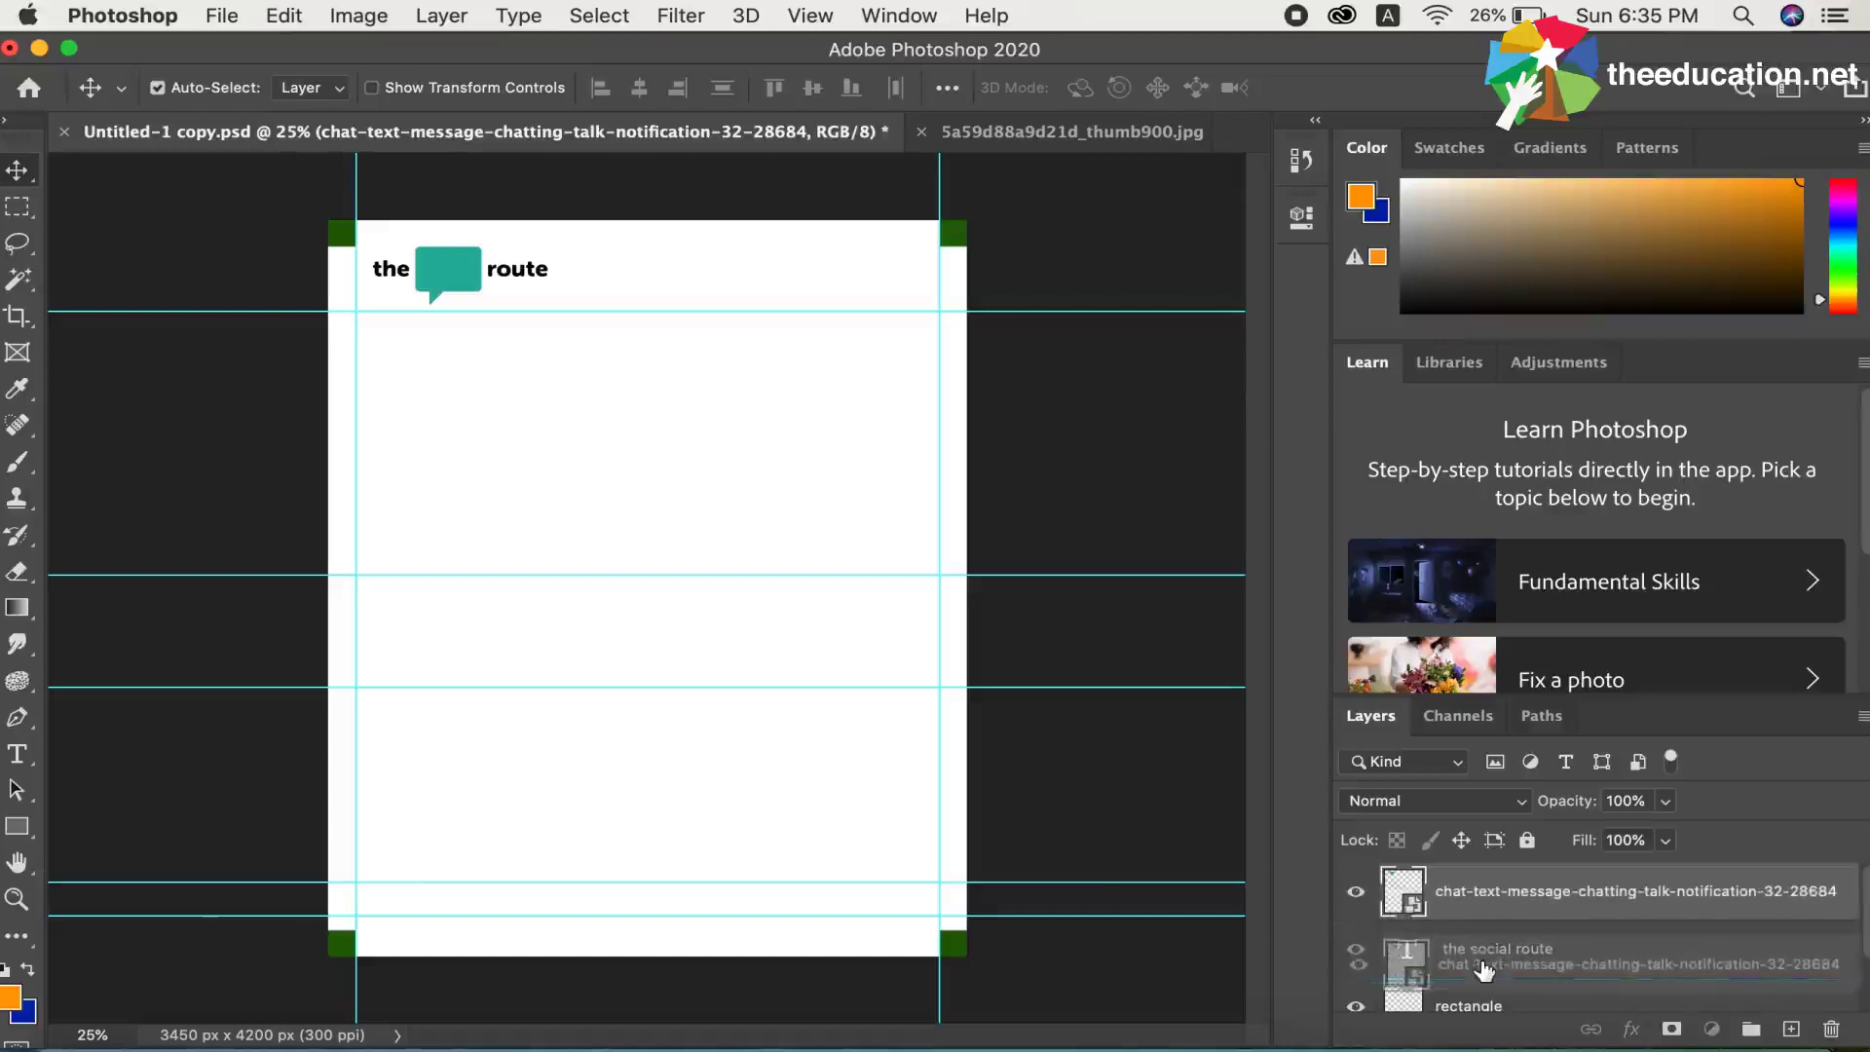
drag(1480, 959, 1483, 969)
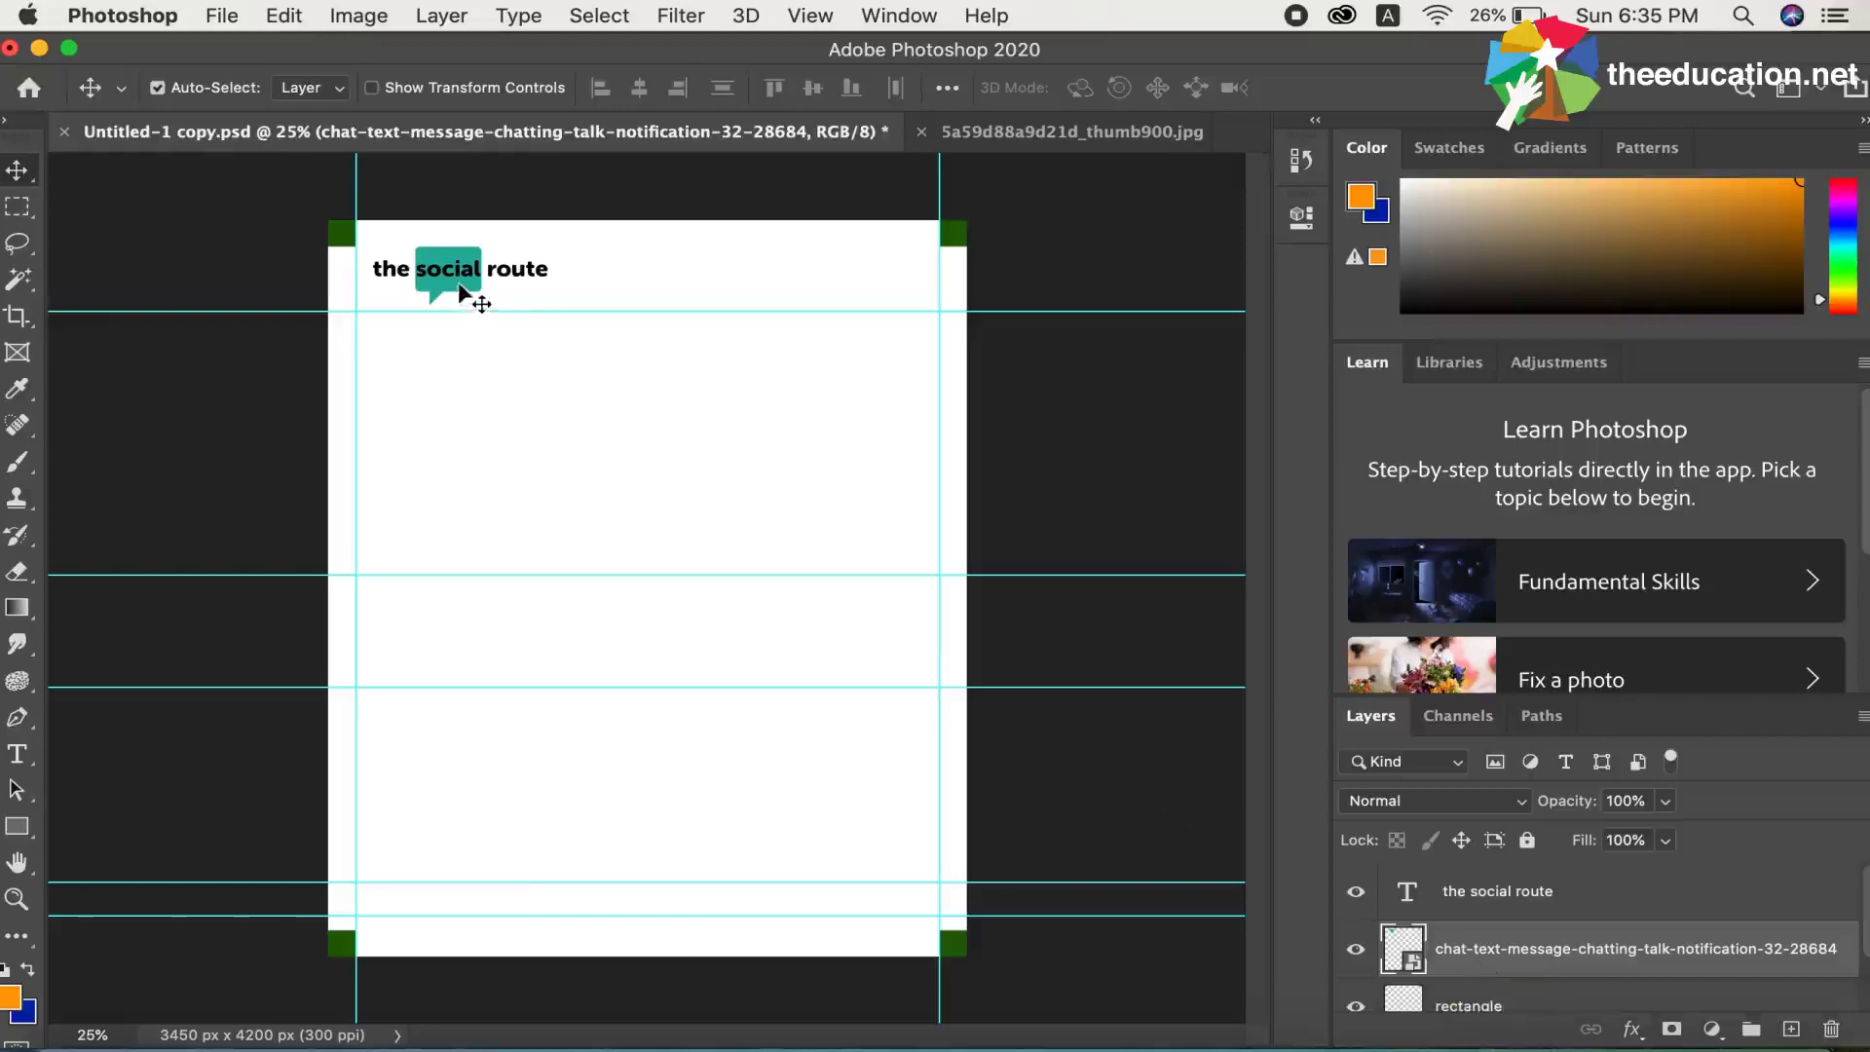
Step: Resize the bubble shorter and wider to span 'social', nudging it down, then view the flyer
key(ctrl+t)
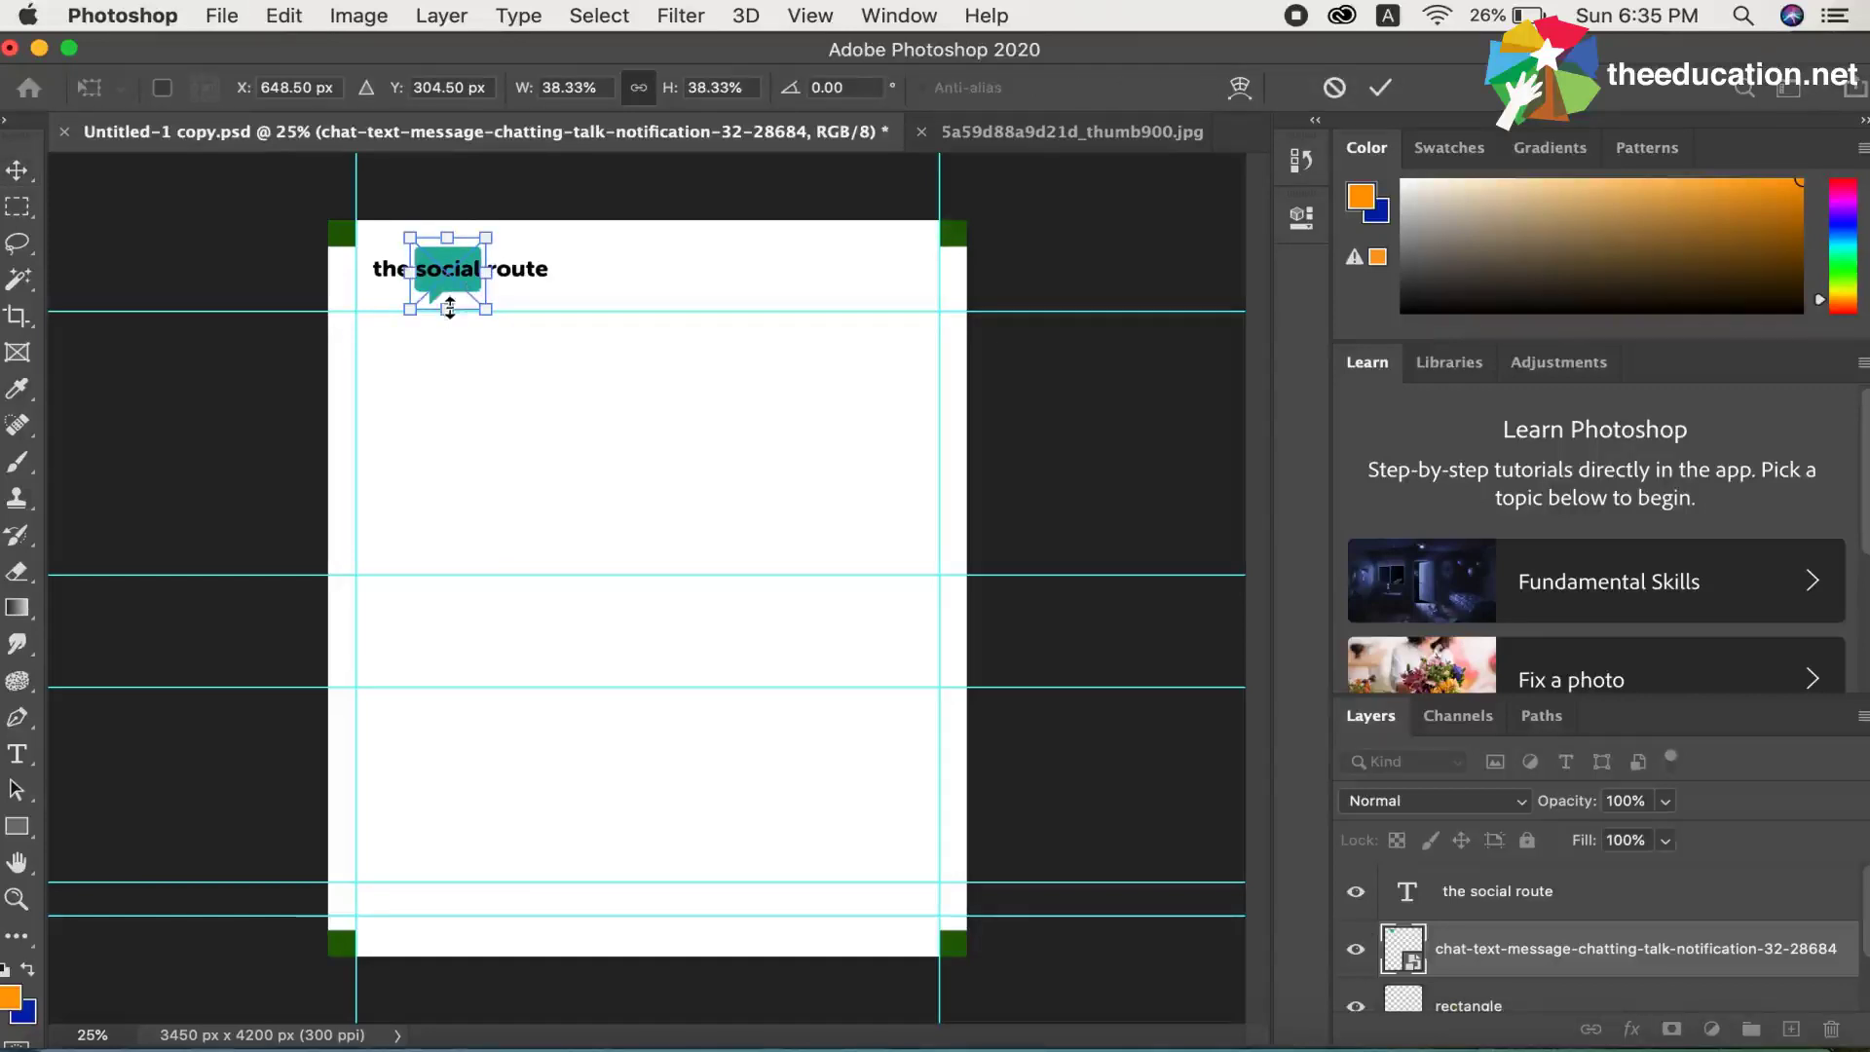
drag(447, 309, 450, 293)
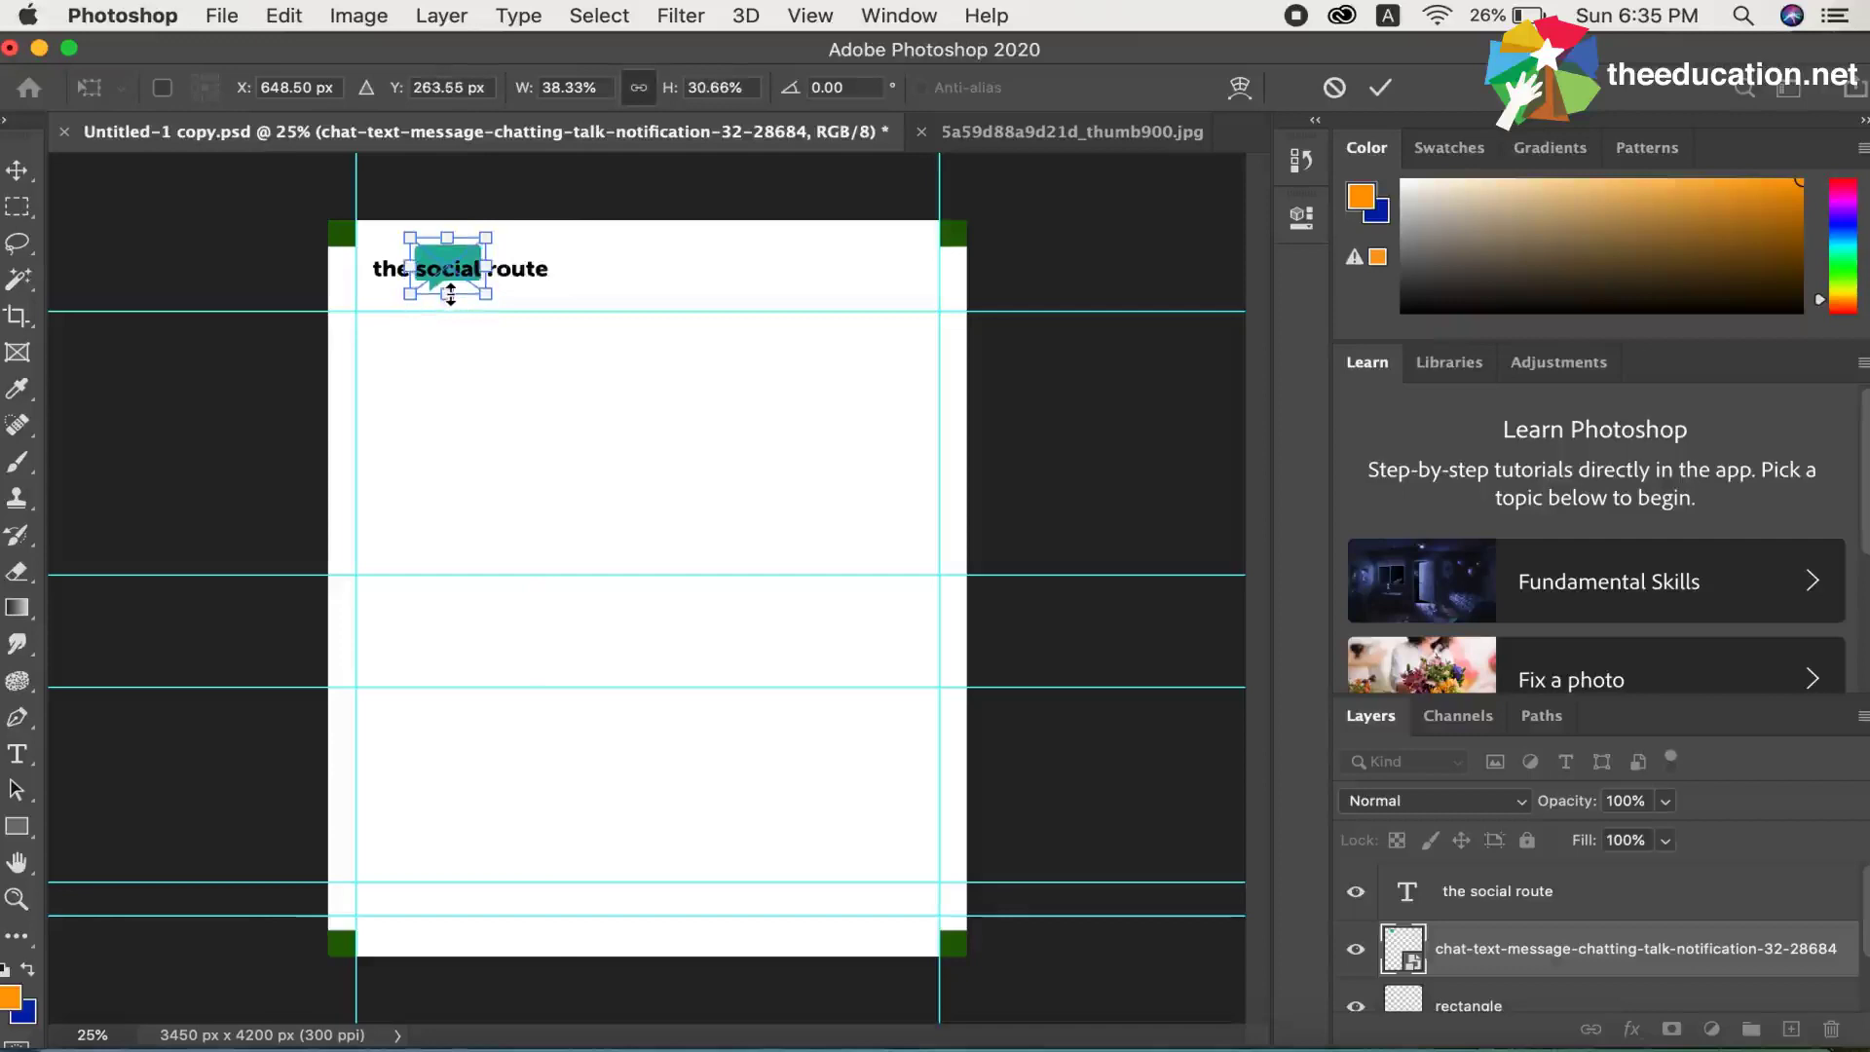
key(shift+Down)
key(shift+Down)
key(shift+Down)
key(shift+Down)
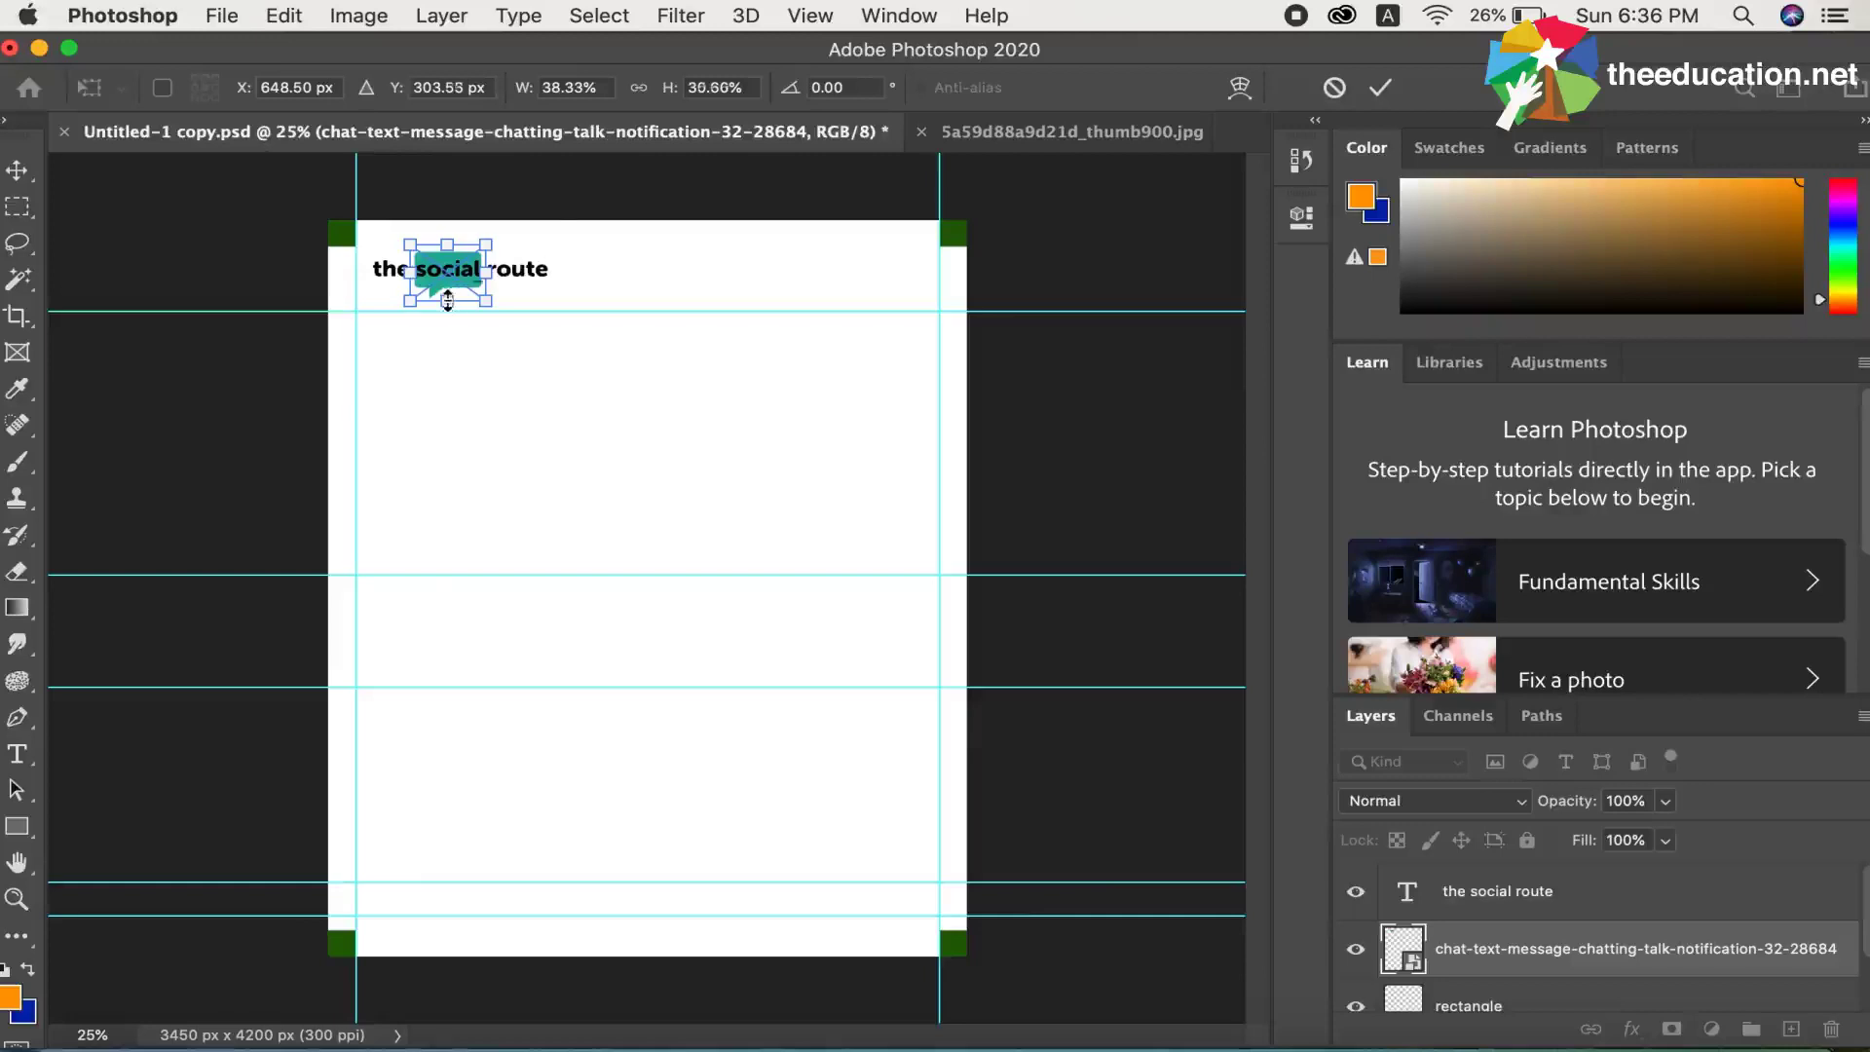
drag(450, 294, 448, 297)
key(shift+Down)
key(Down)
key(Down)
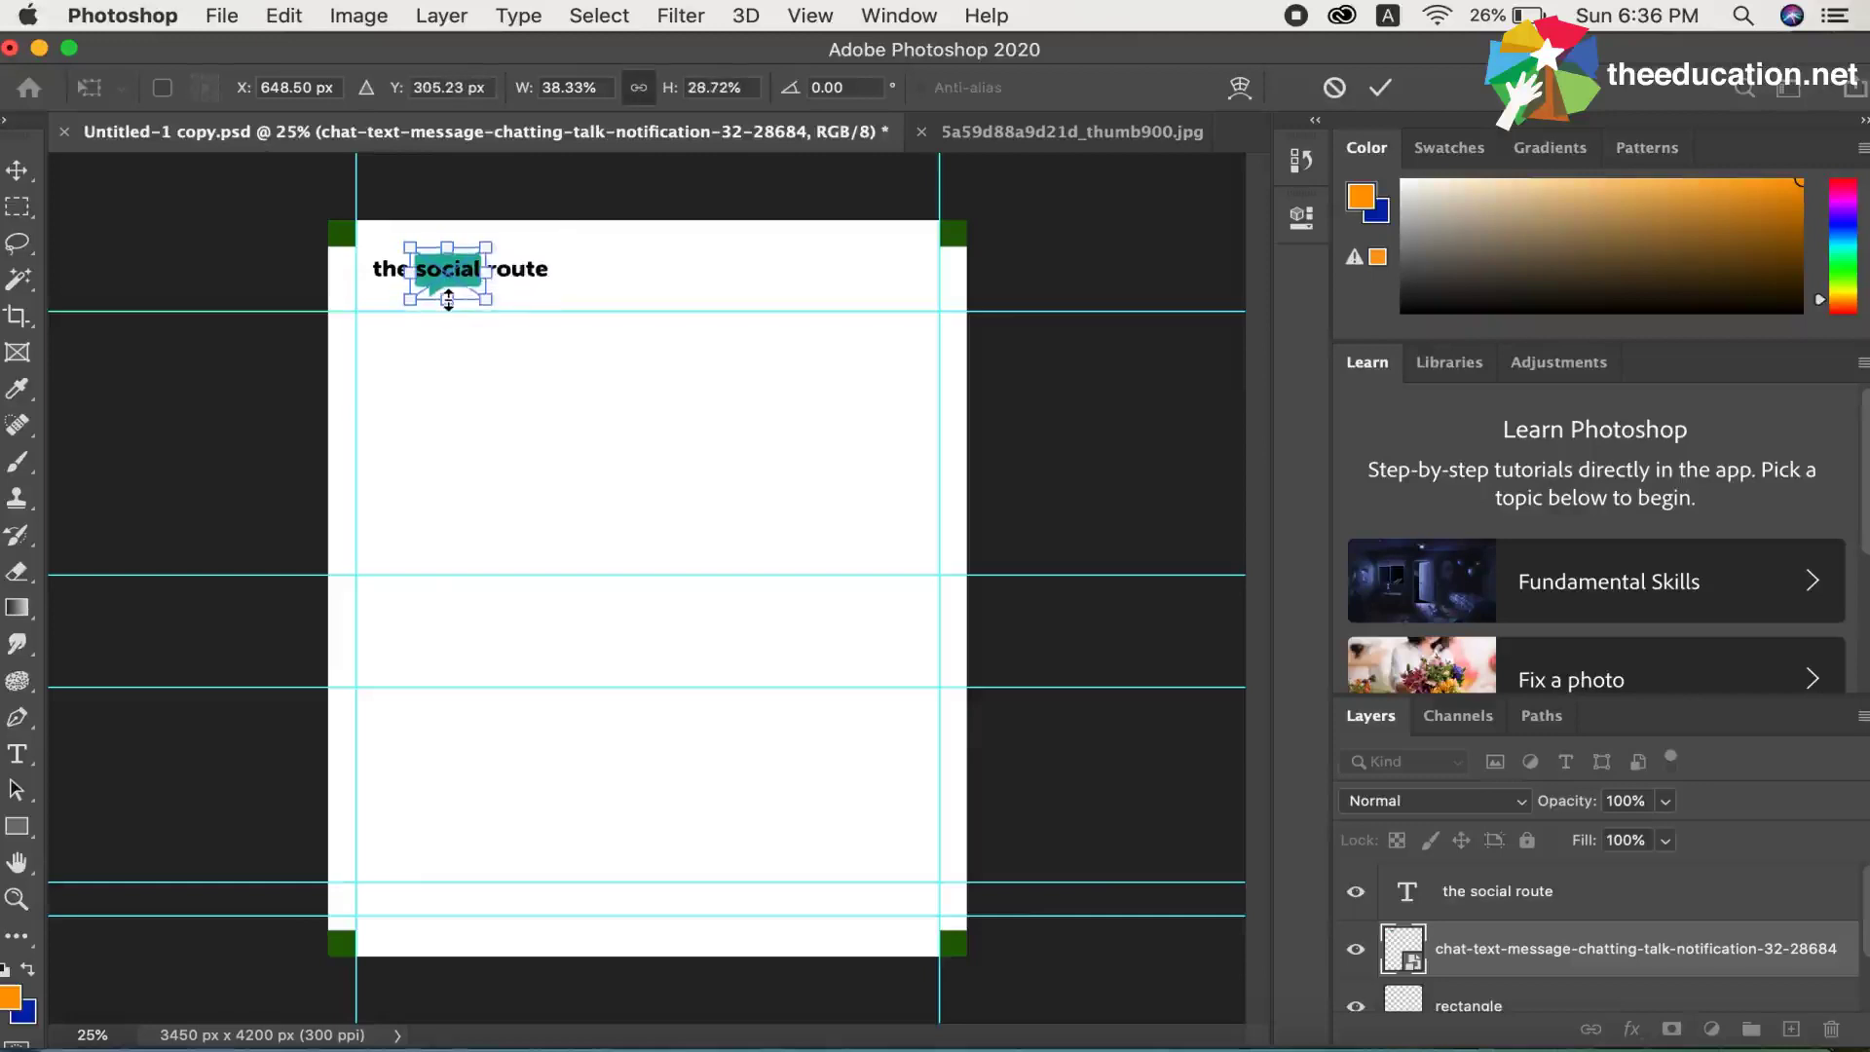
drag(492, 272, 497, 271)
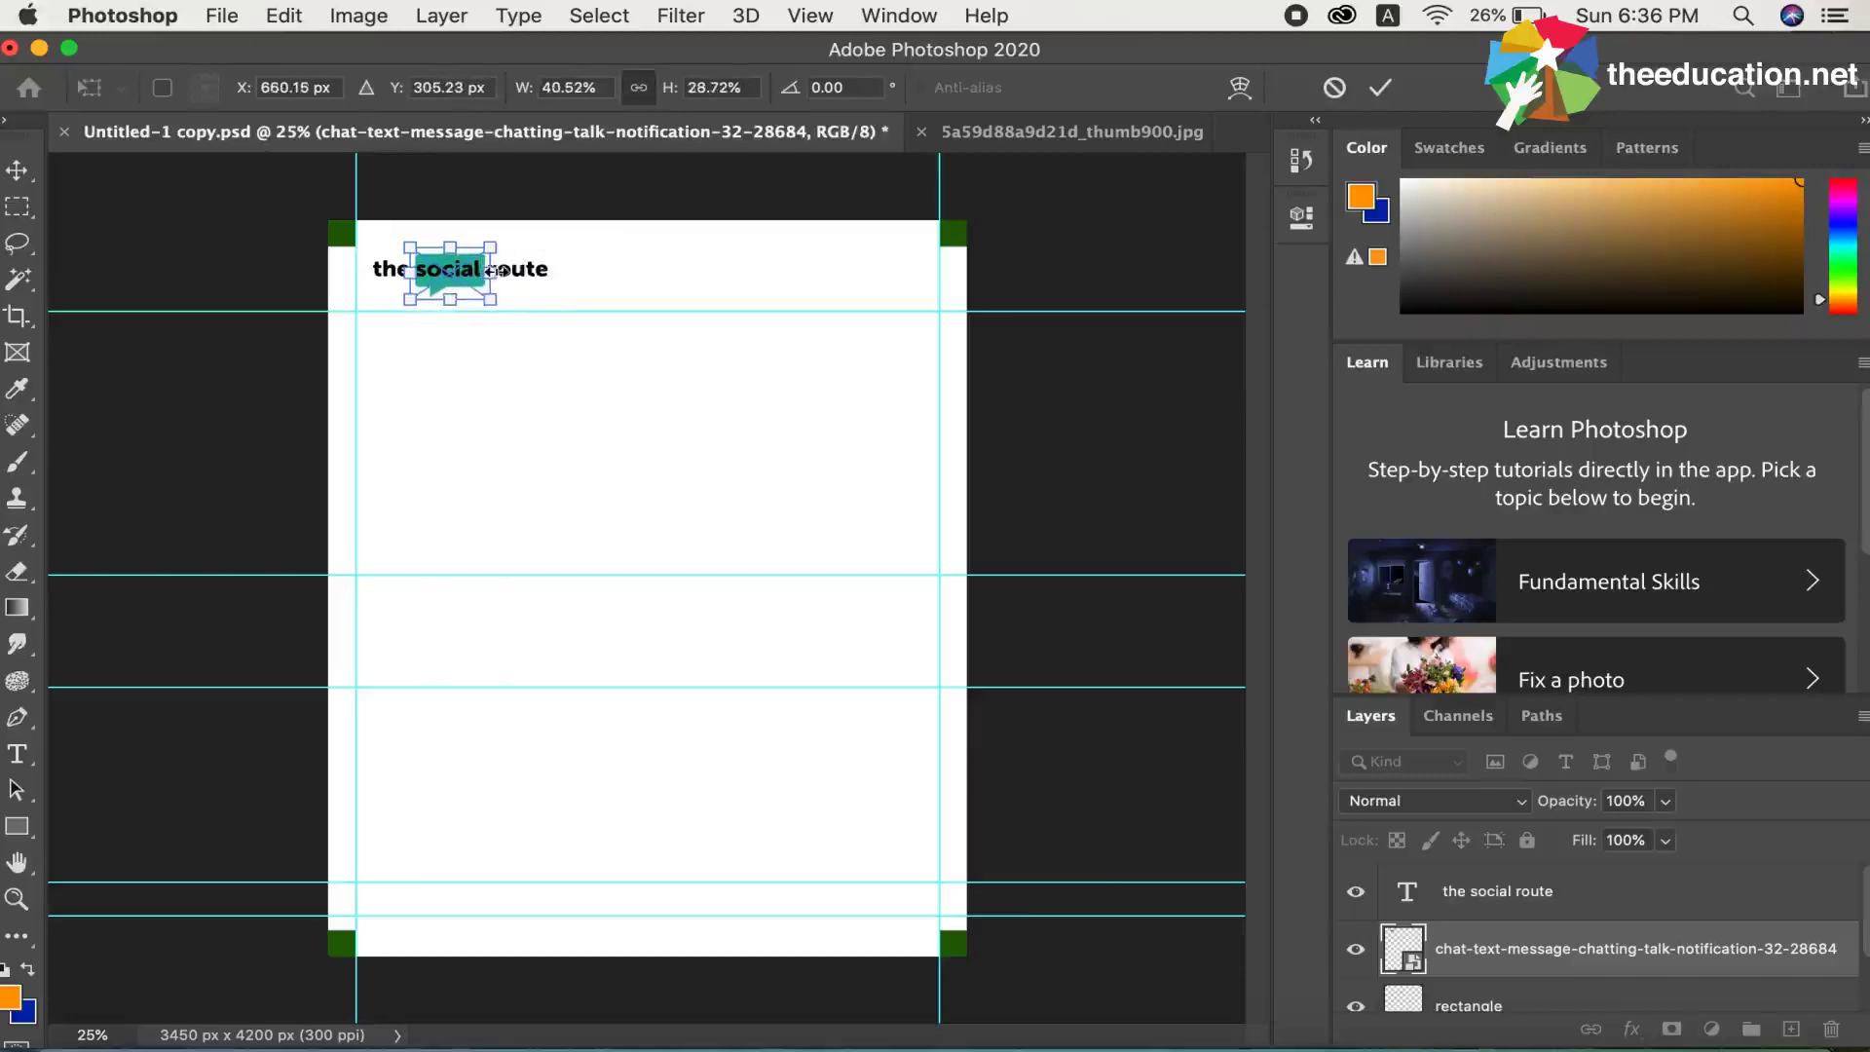
key(Left)
key(Left)
key(Left)
key(Left)
key(Left)
key(Left)
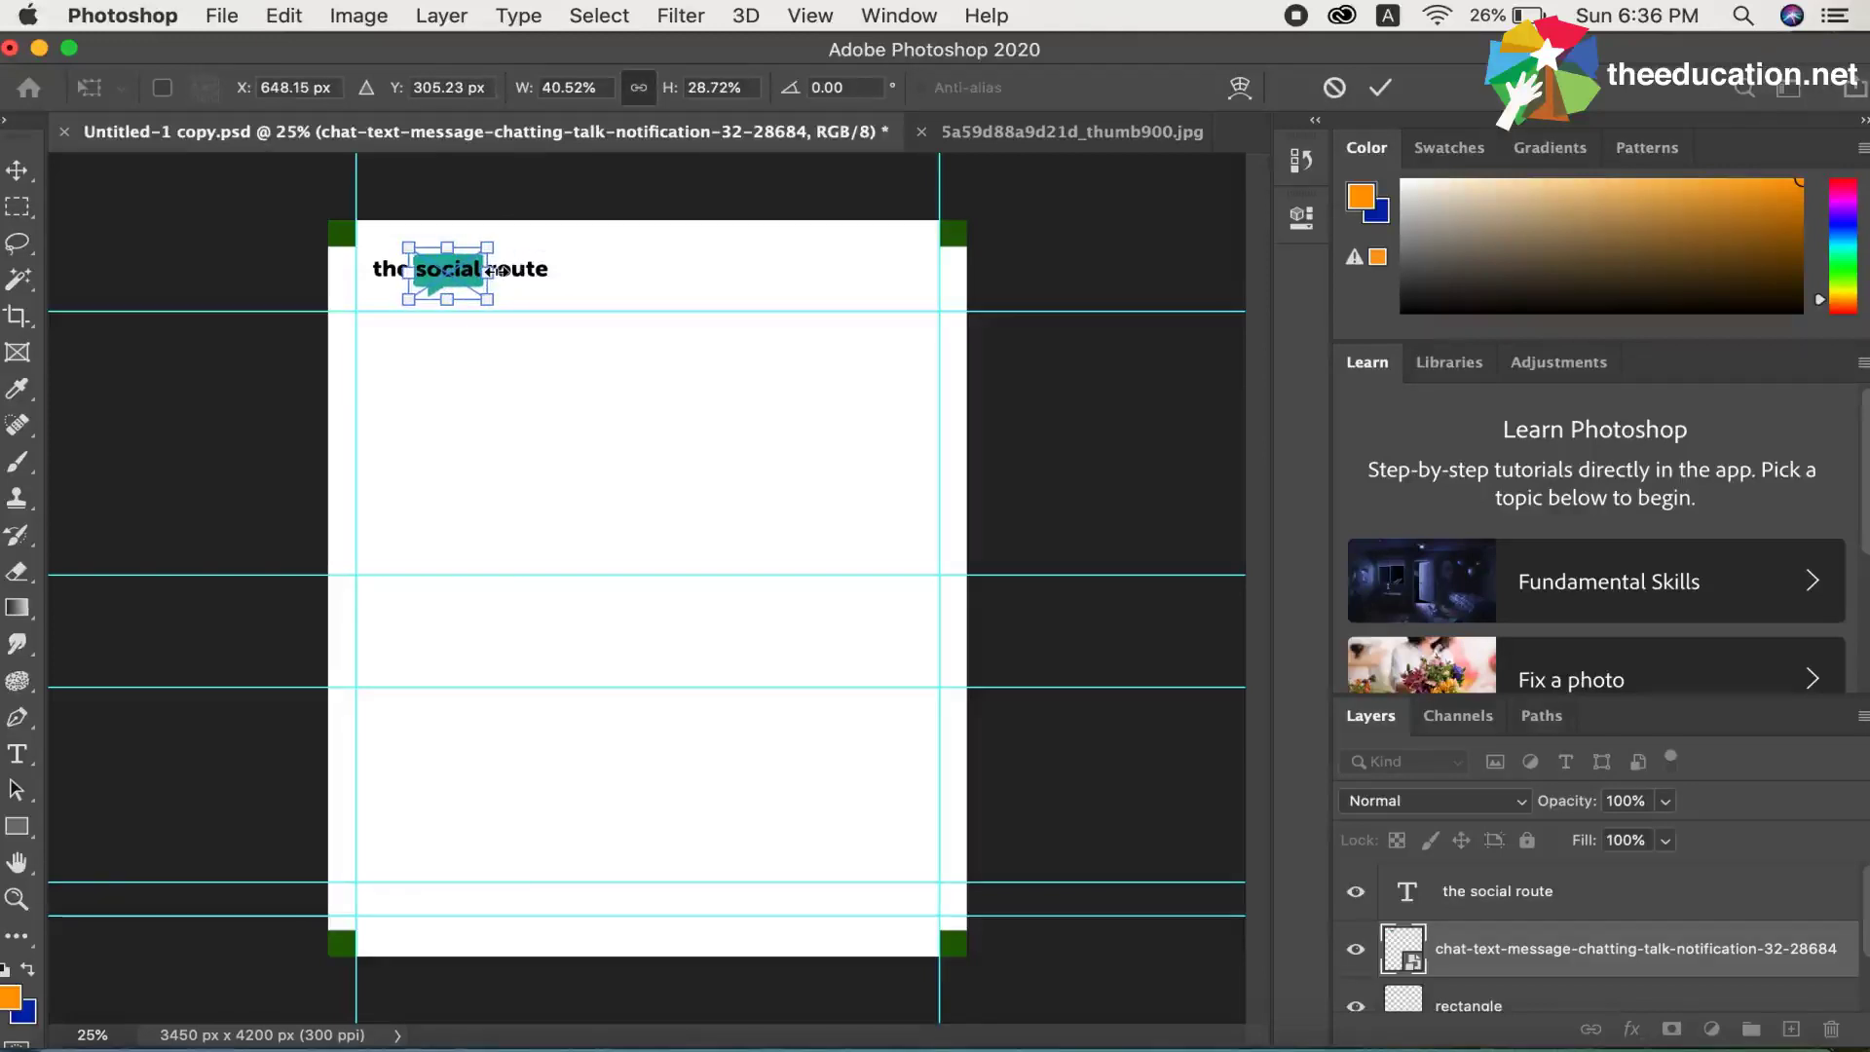
key(Return)
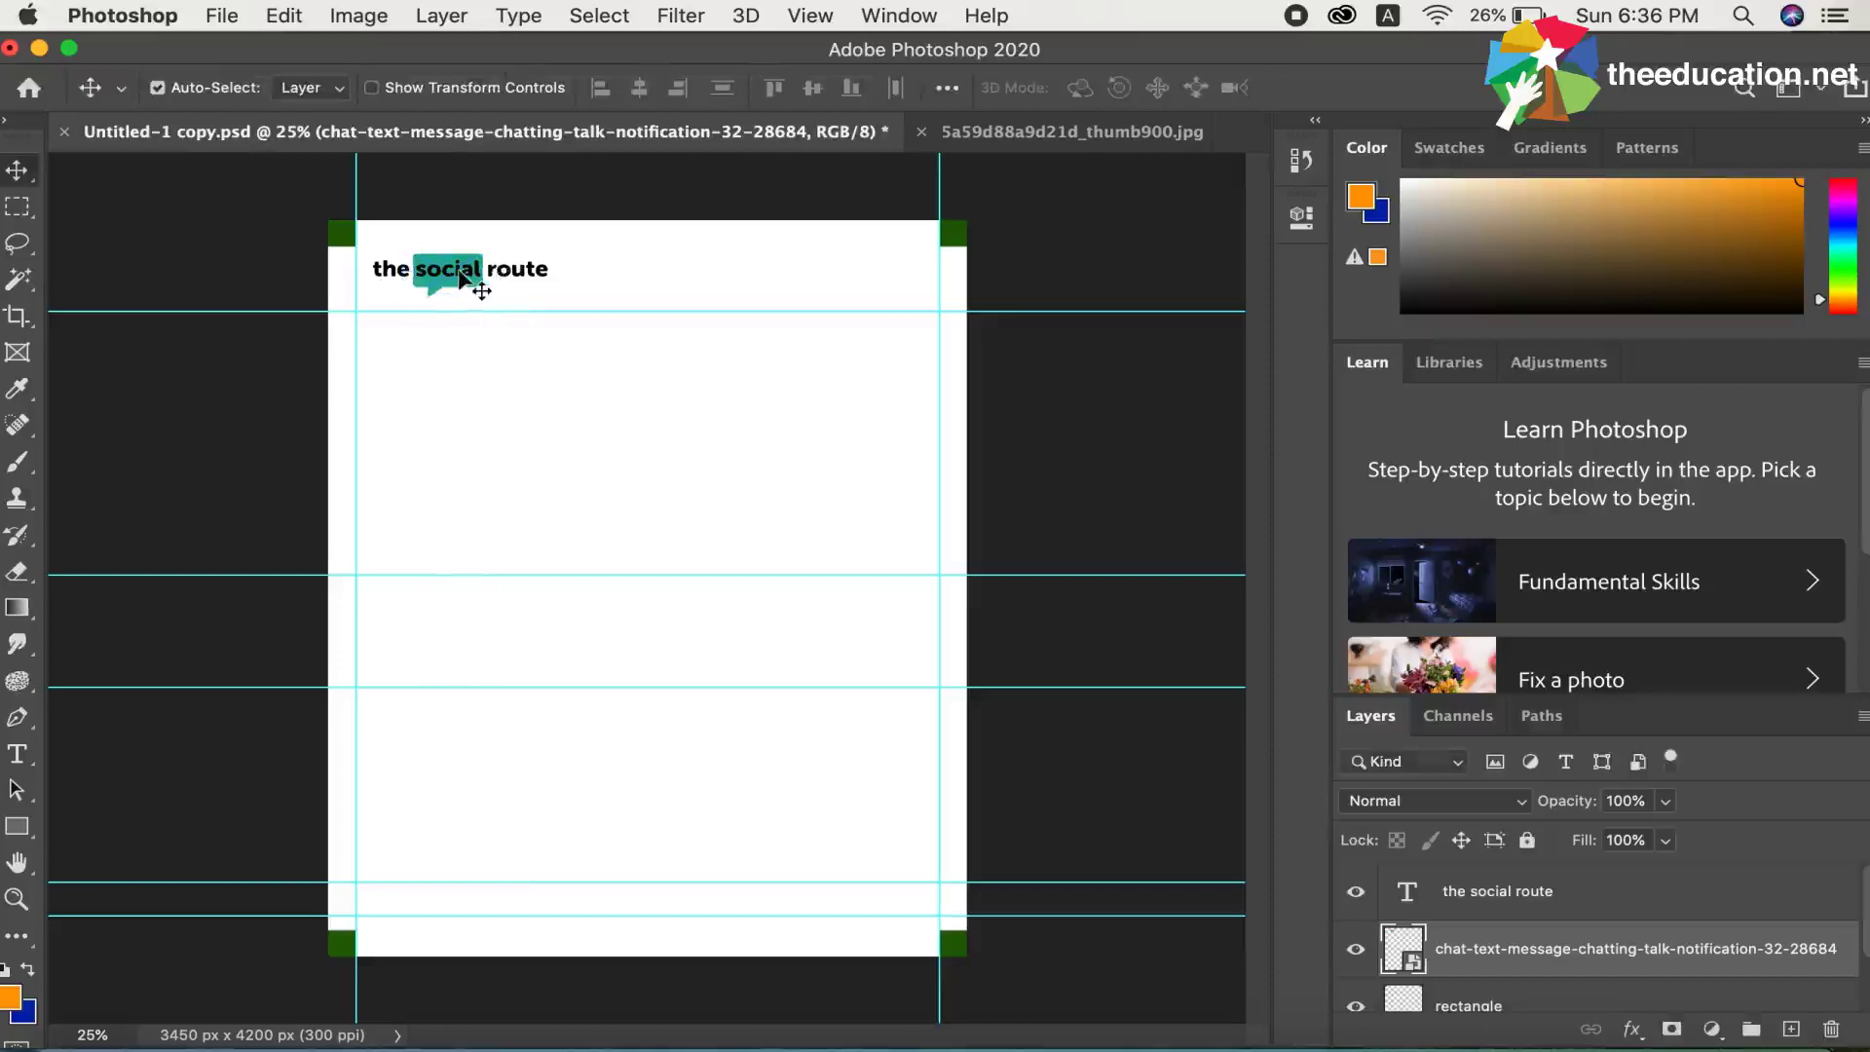
click(1032, 134)
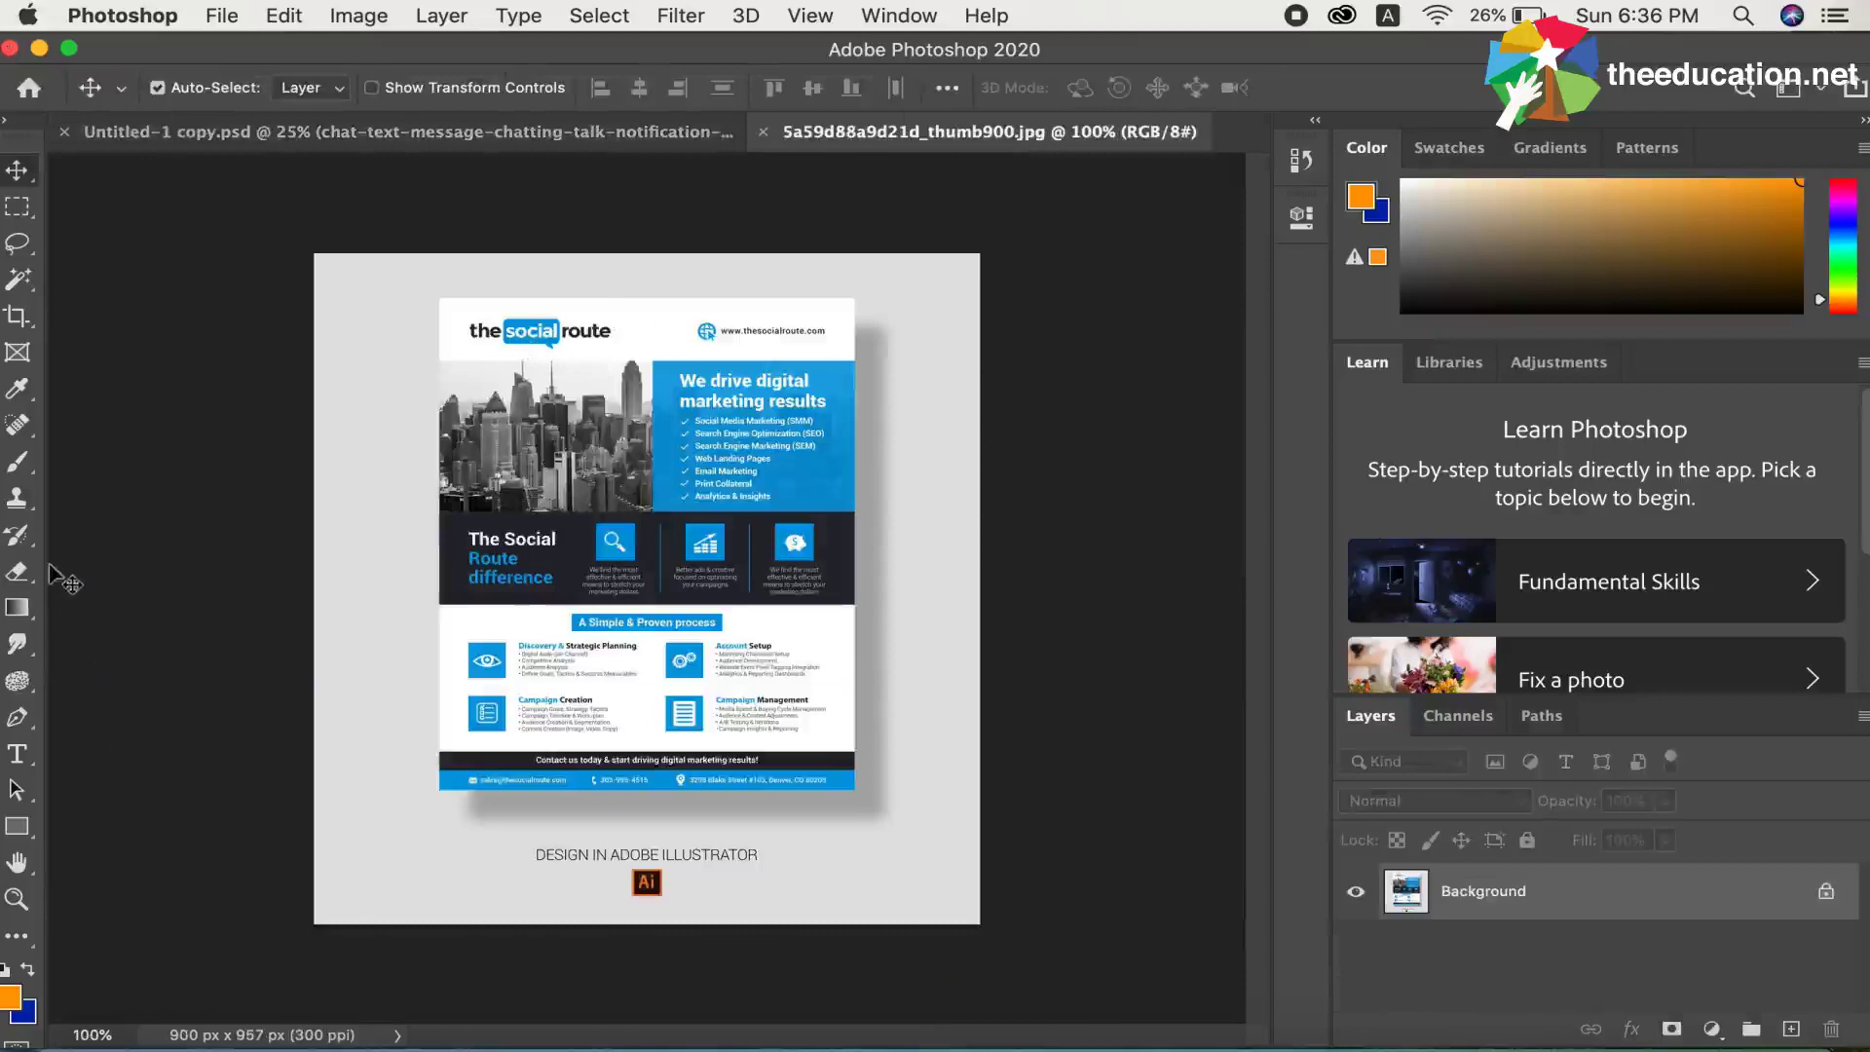
Step: Eyedropper the flyer's blue 'social' bubble as the working colour and return to the logo document
click(19, 389)
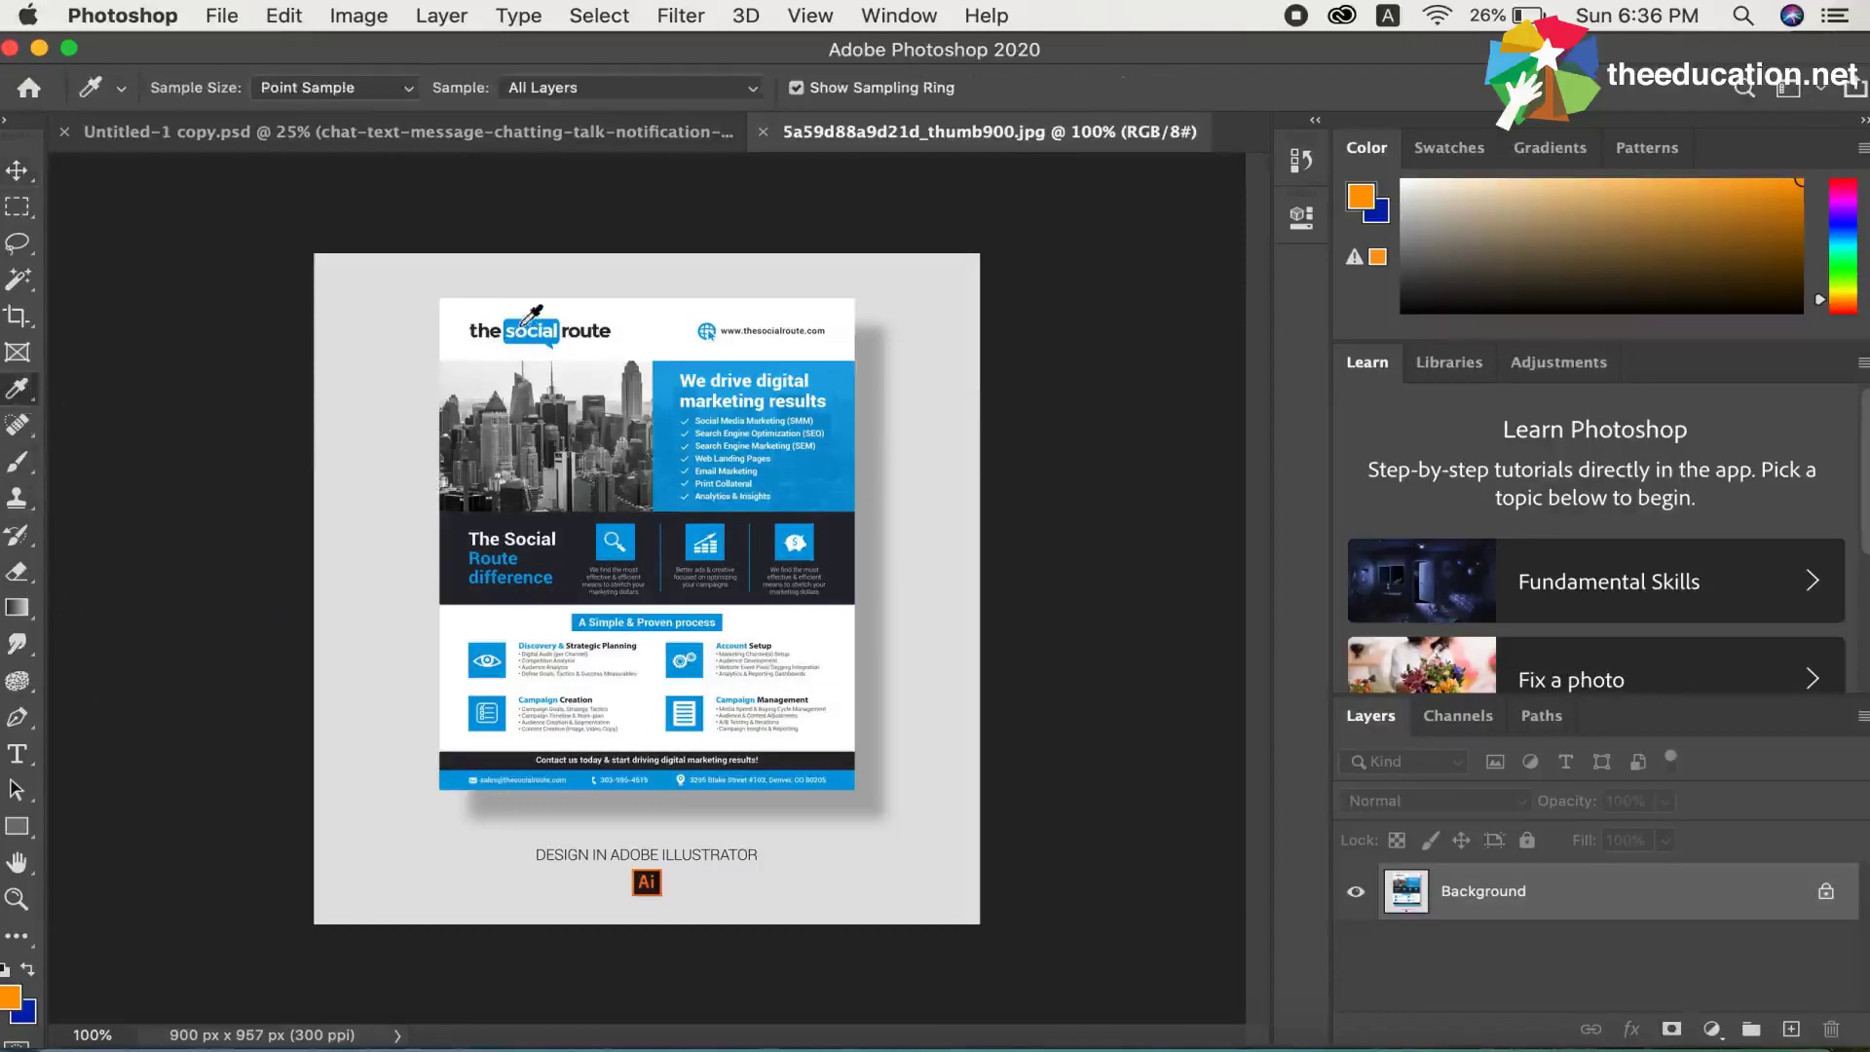
click(521, 324)
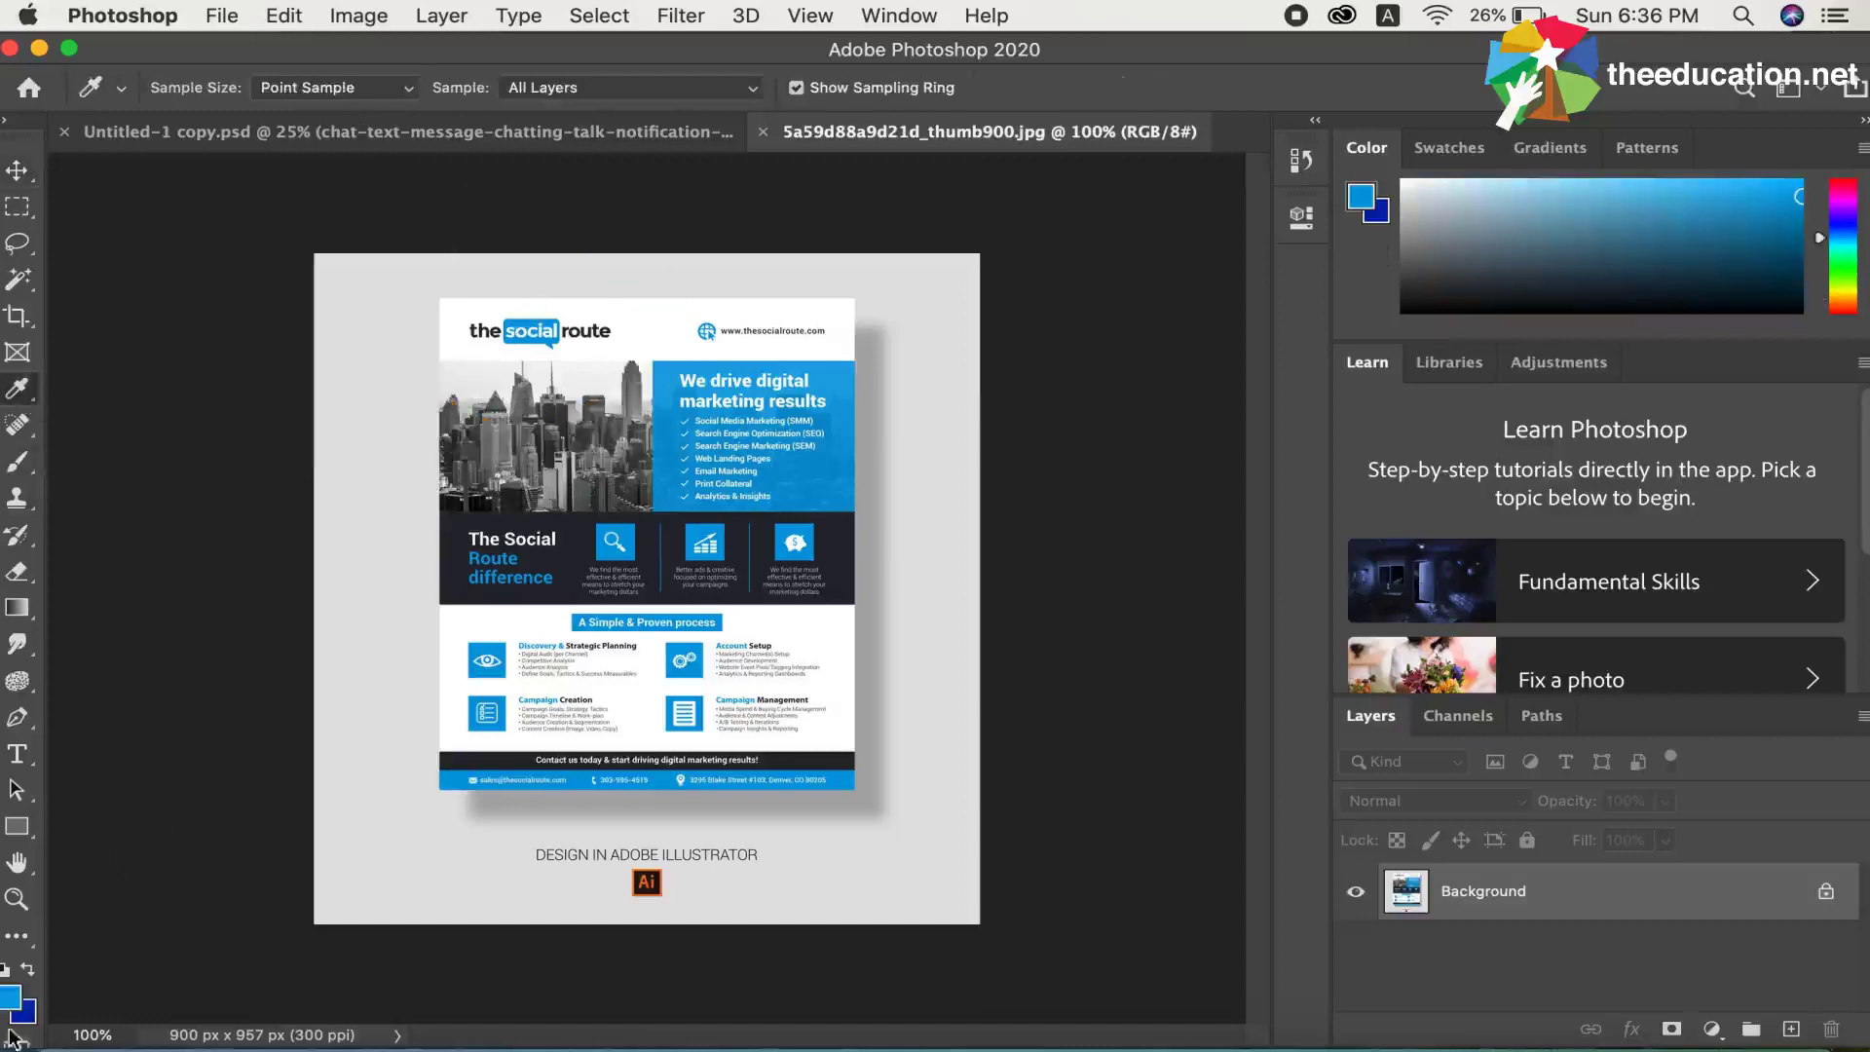
click(419, 137)
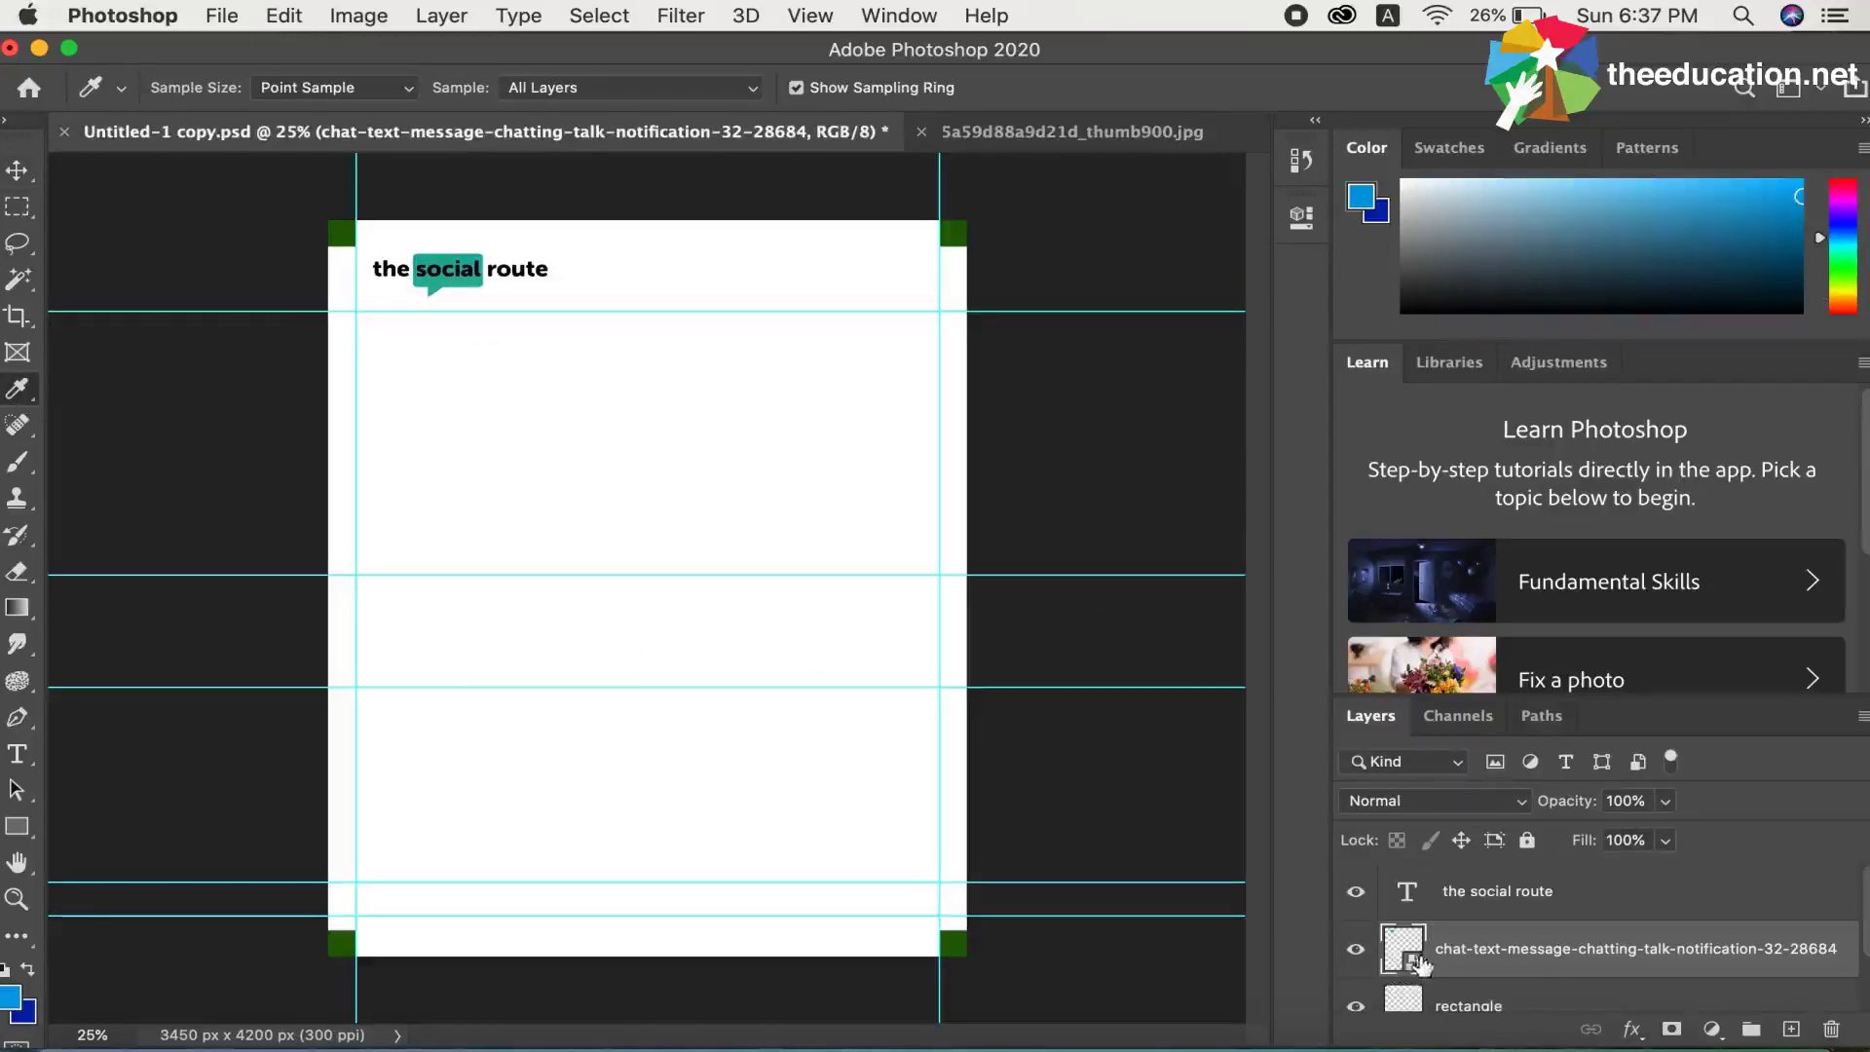
Step: Rasterize the chat-bubble layer and pick the Magic Wand to select it
right_click(1471, 959)
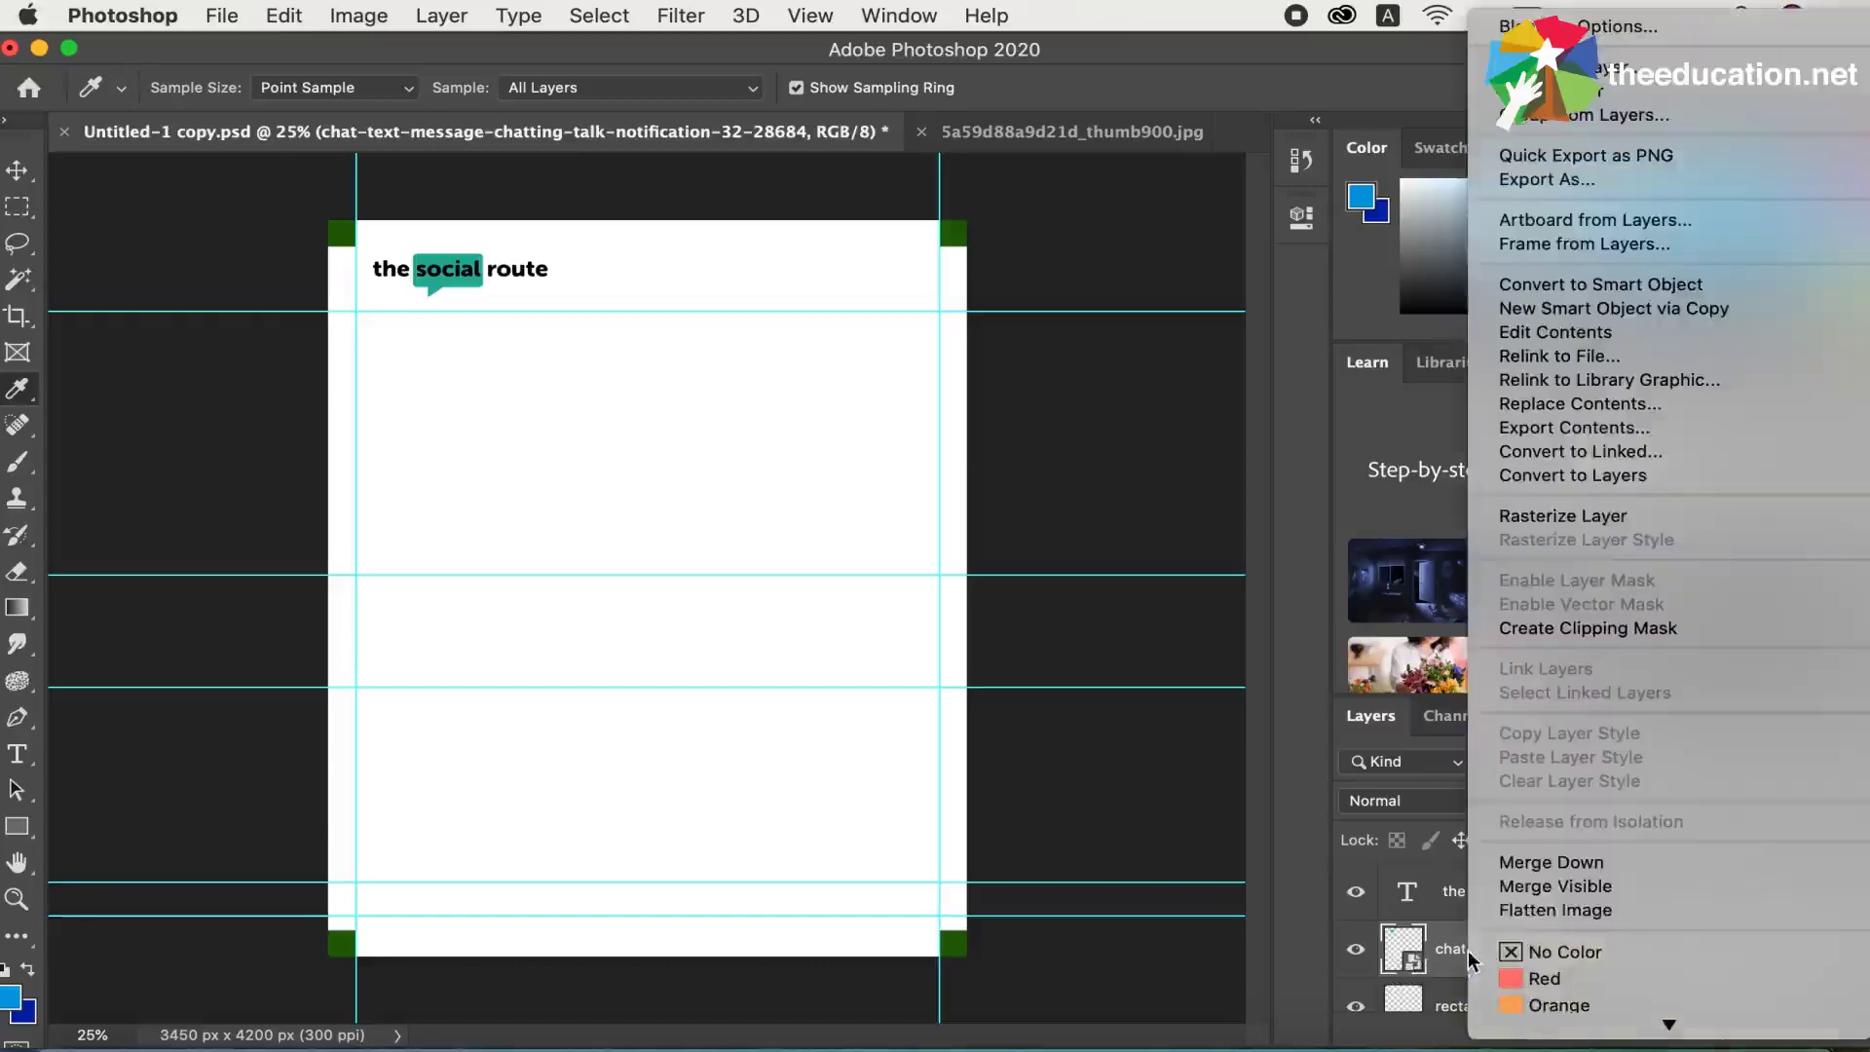
click(1578, 515)
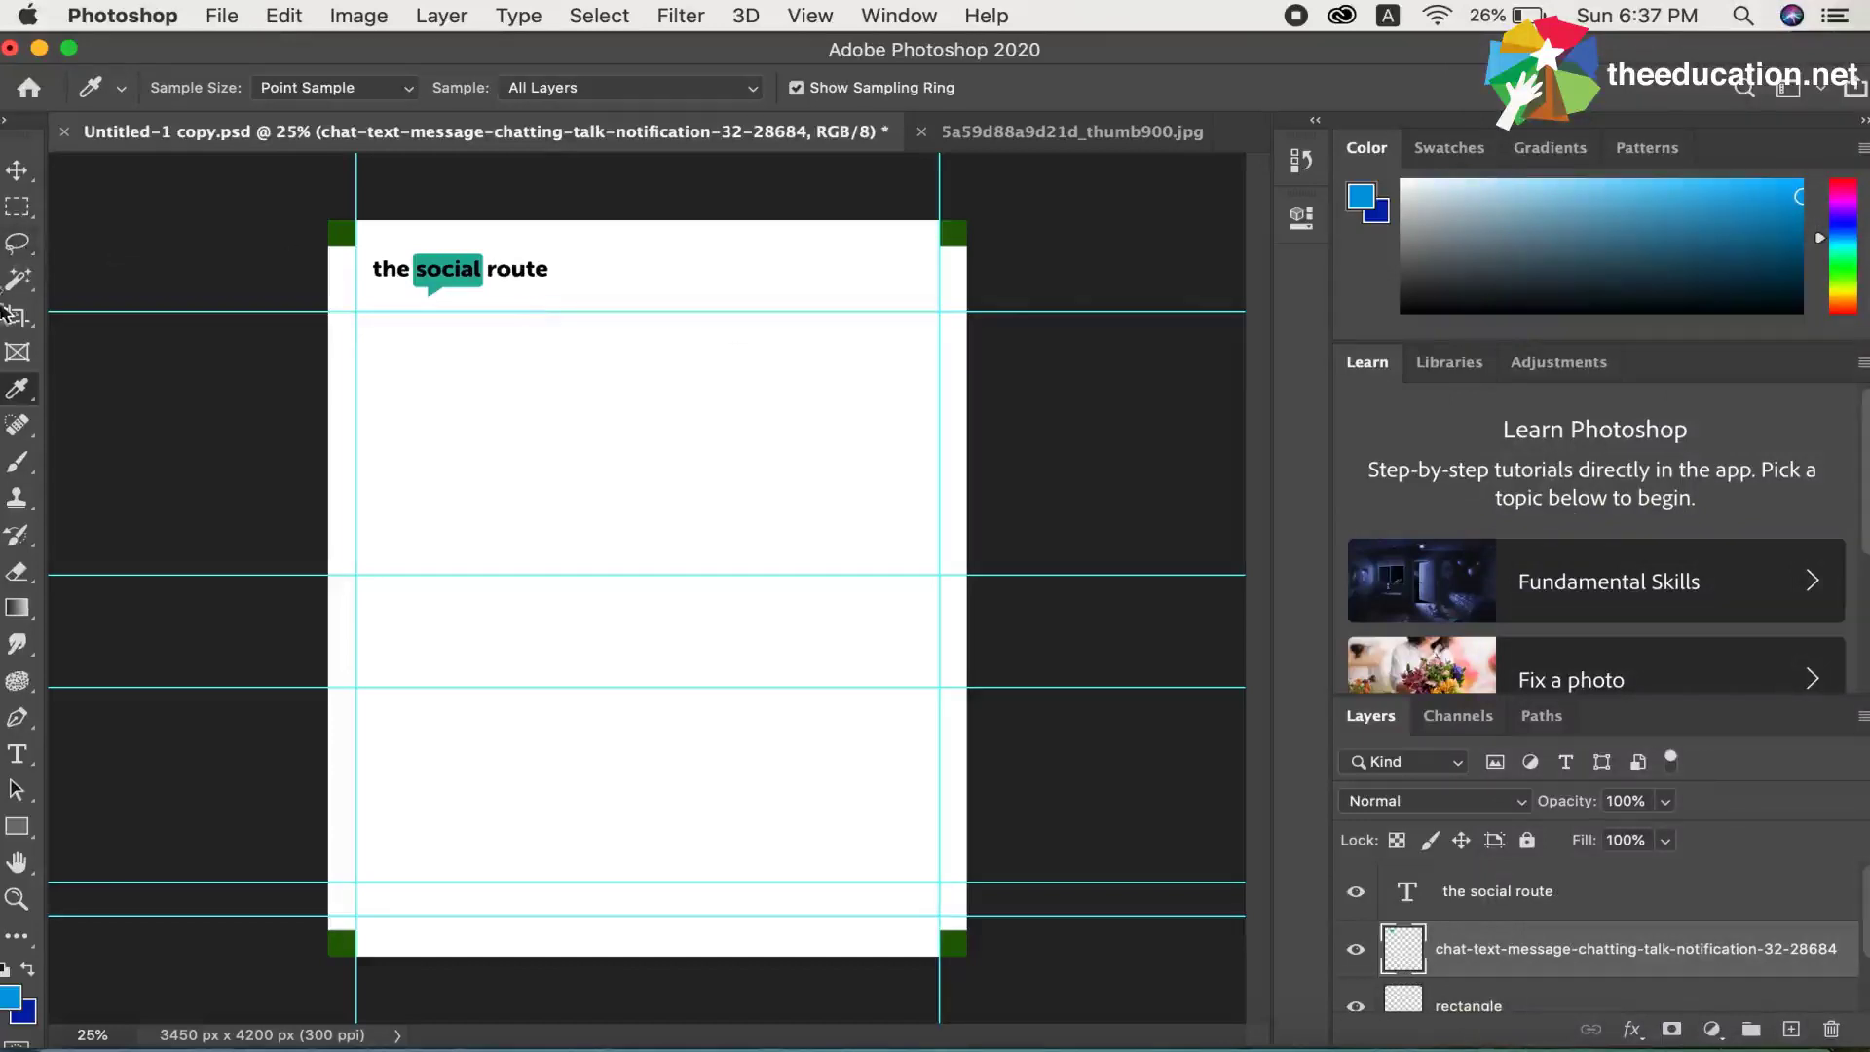
click(27, 284)
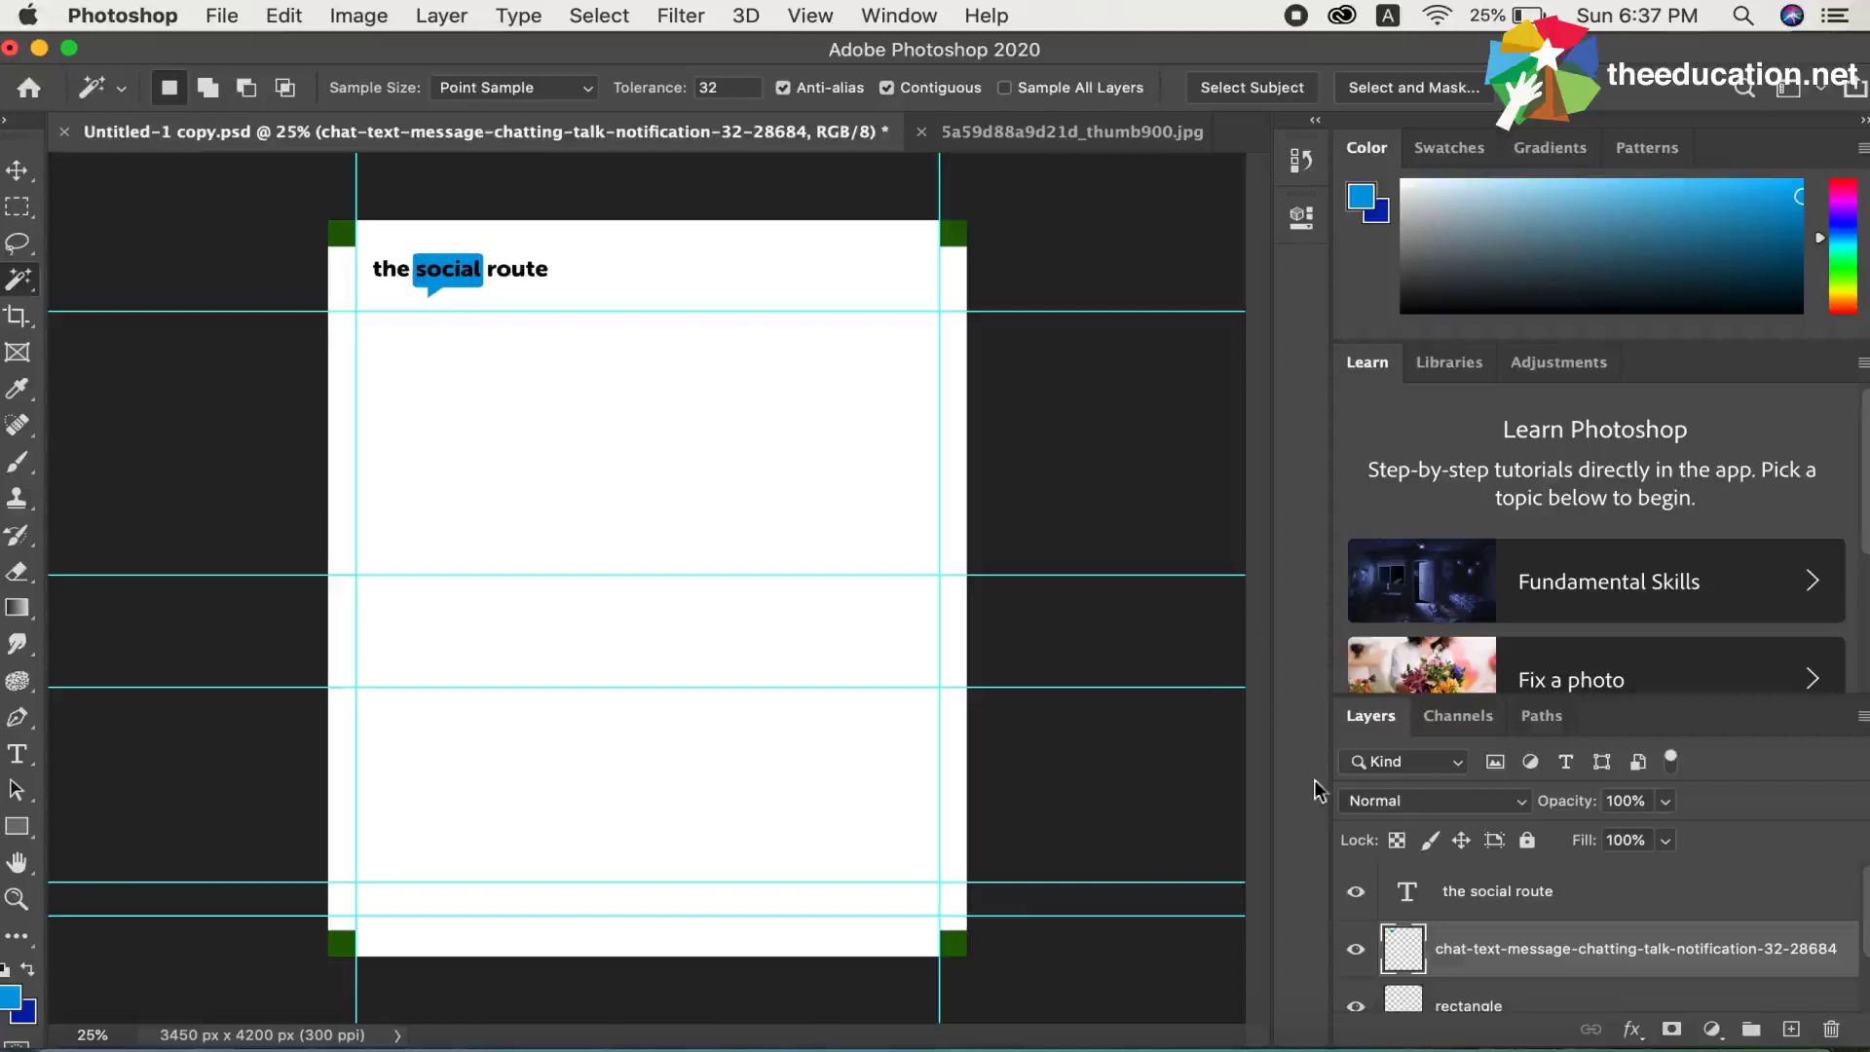
Step: Convert 'the social route' text layer to a smart object and rasterize it
scroll(1568, 966, down, 2)
scroll(1568, 966, up, 2)
click(1515, 894)
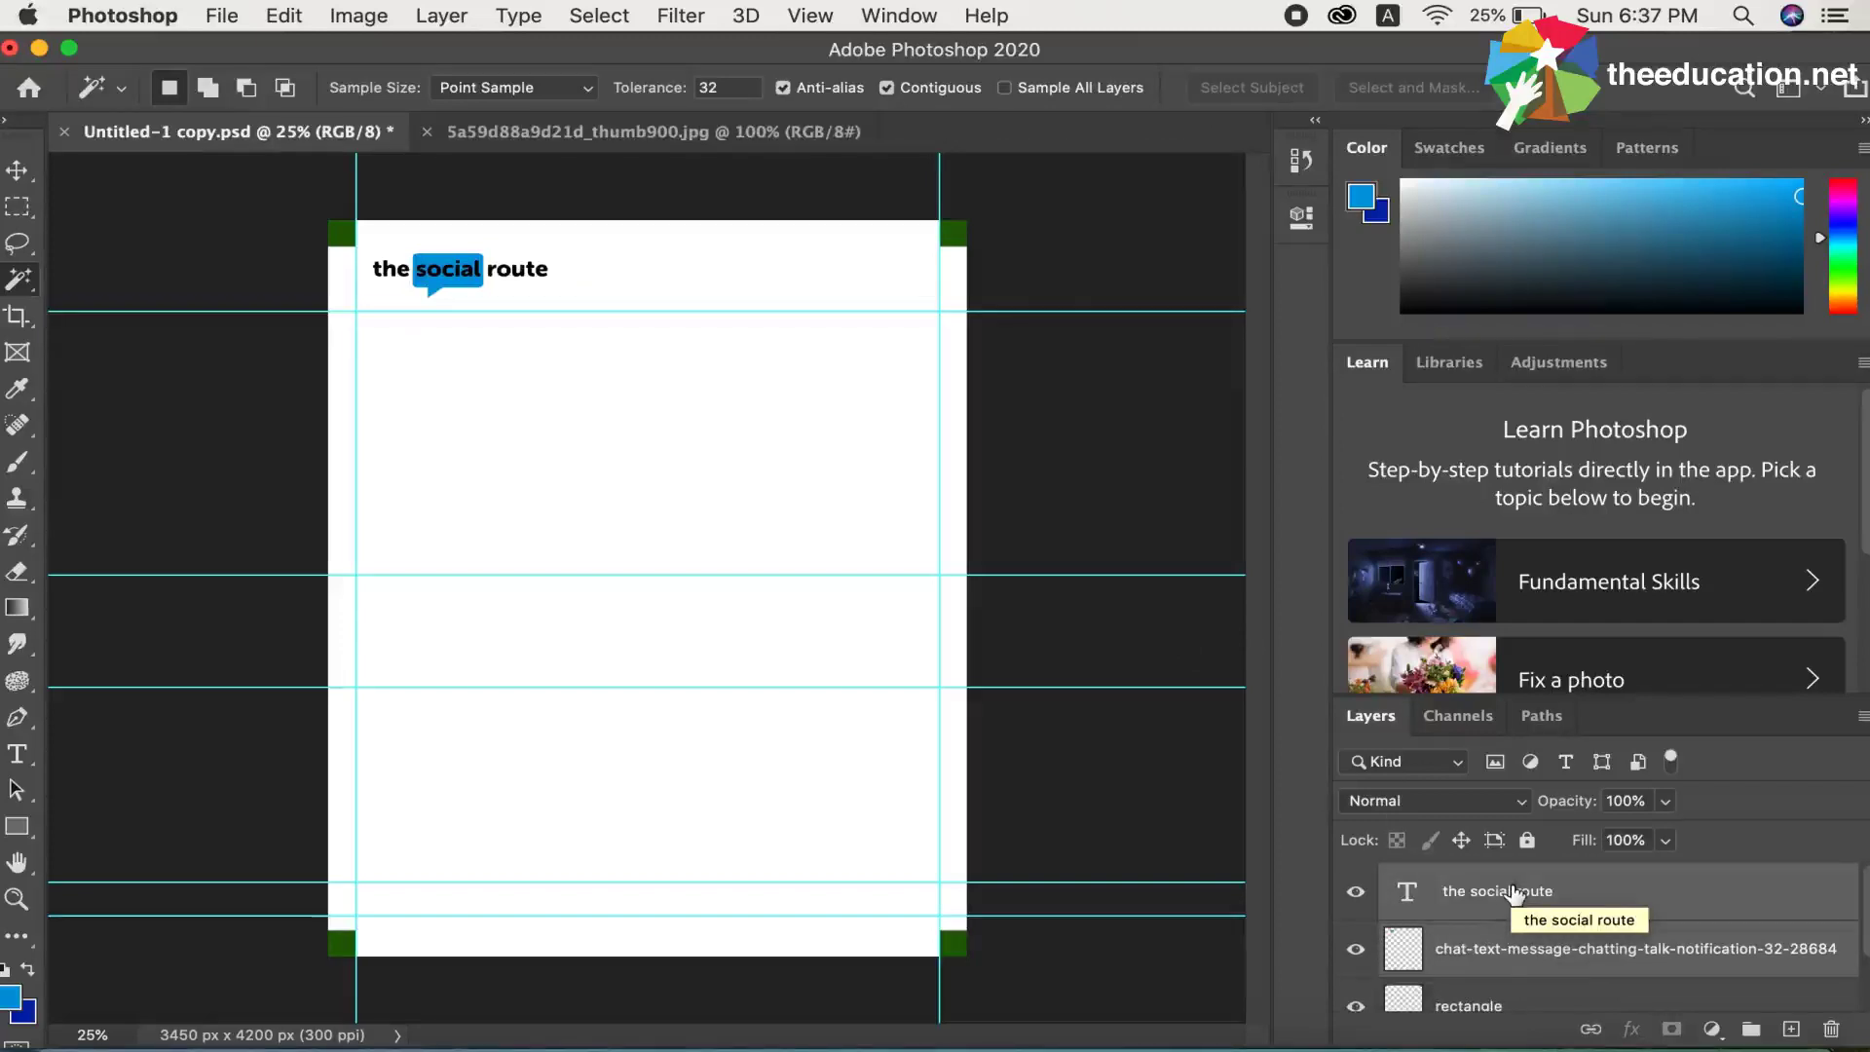
right_click(1512, 891)
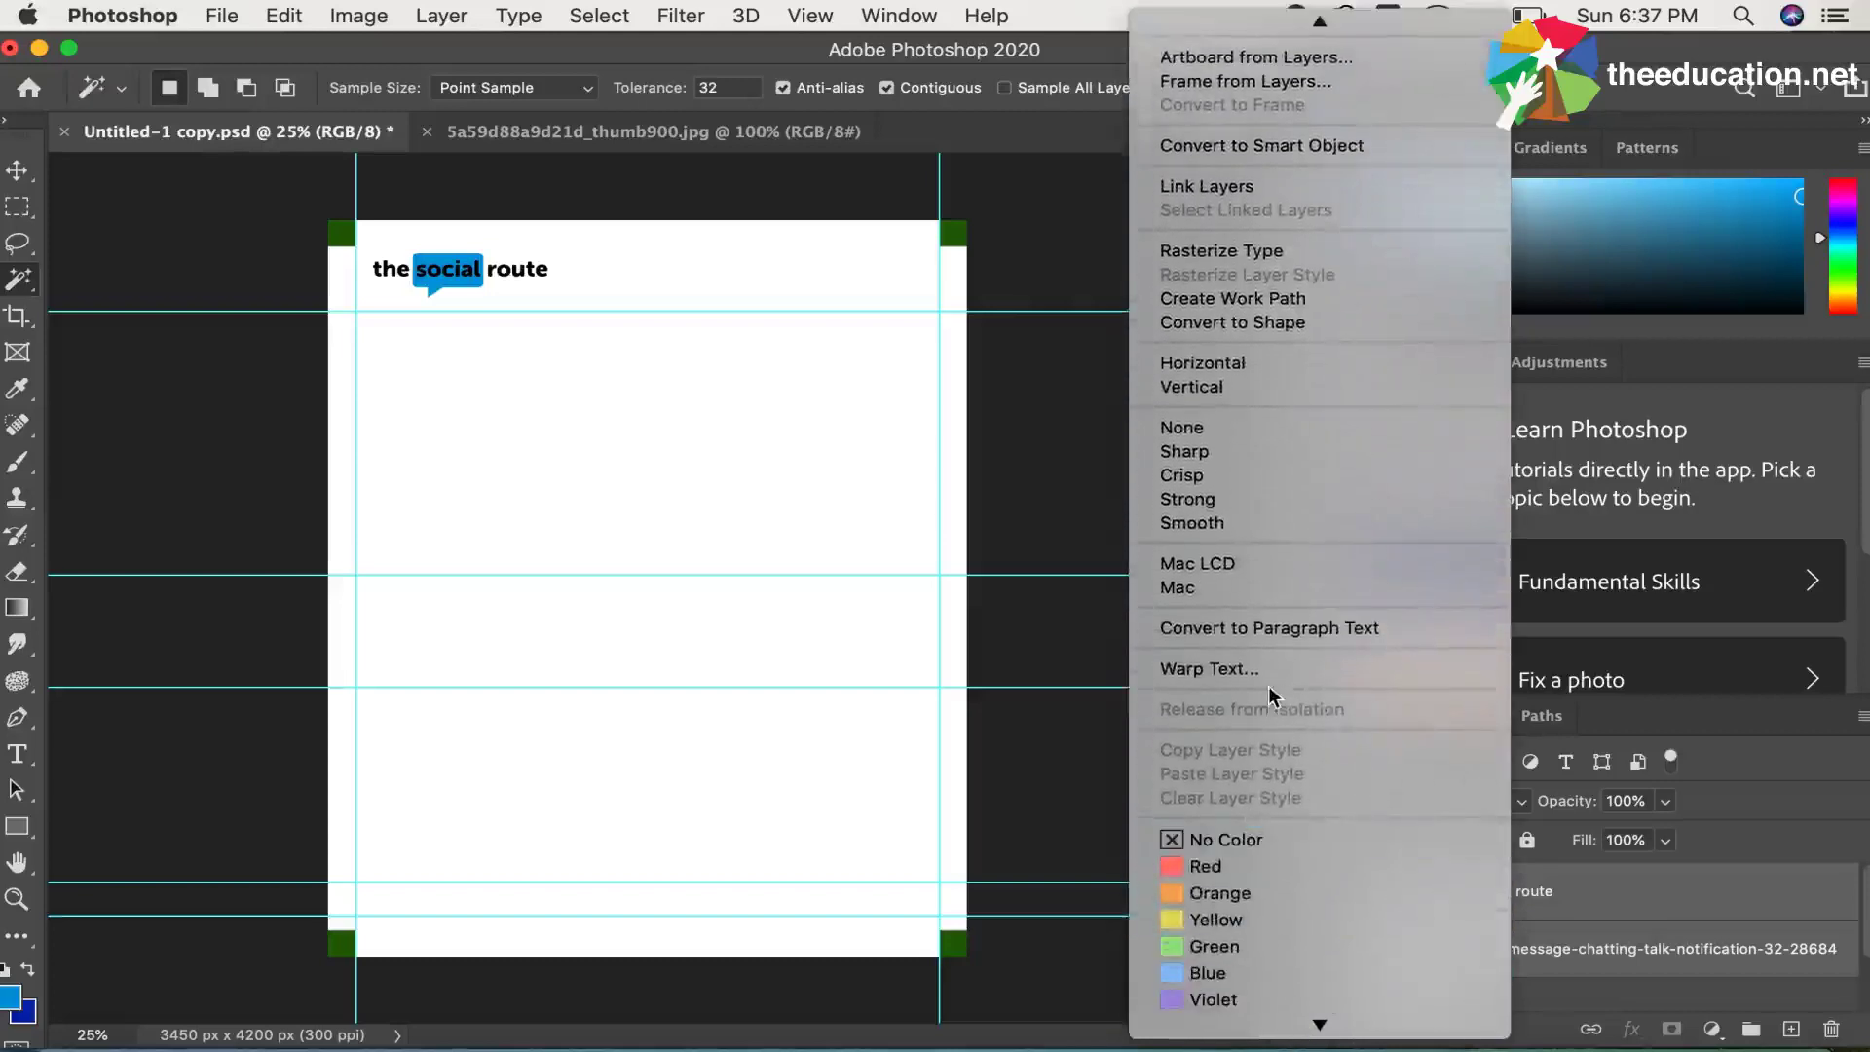
click(1276, 840)
click(1505, 940)
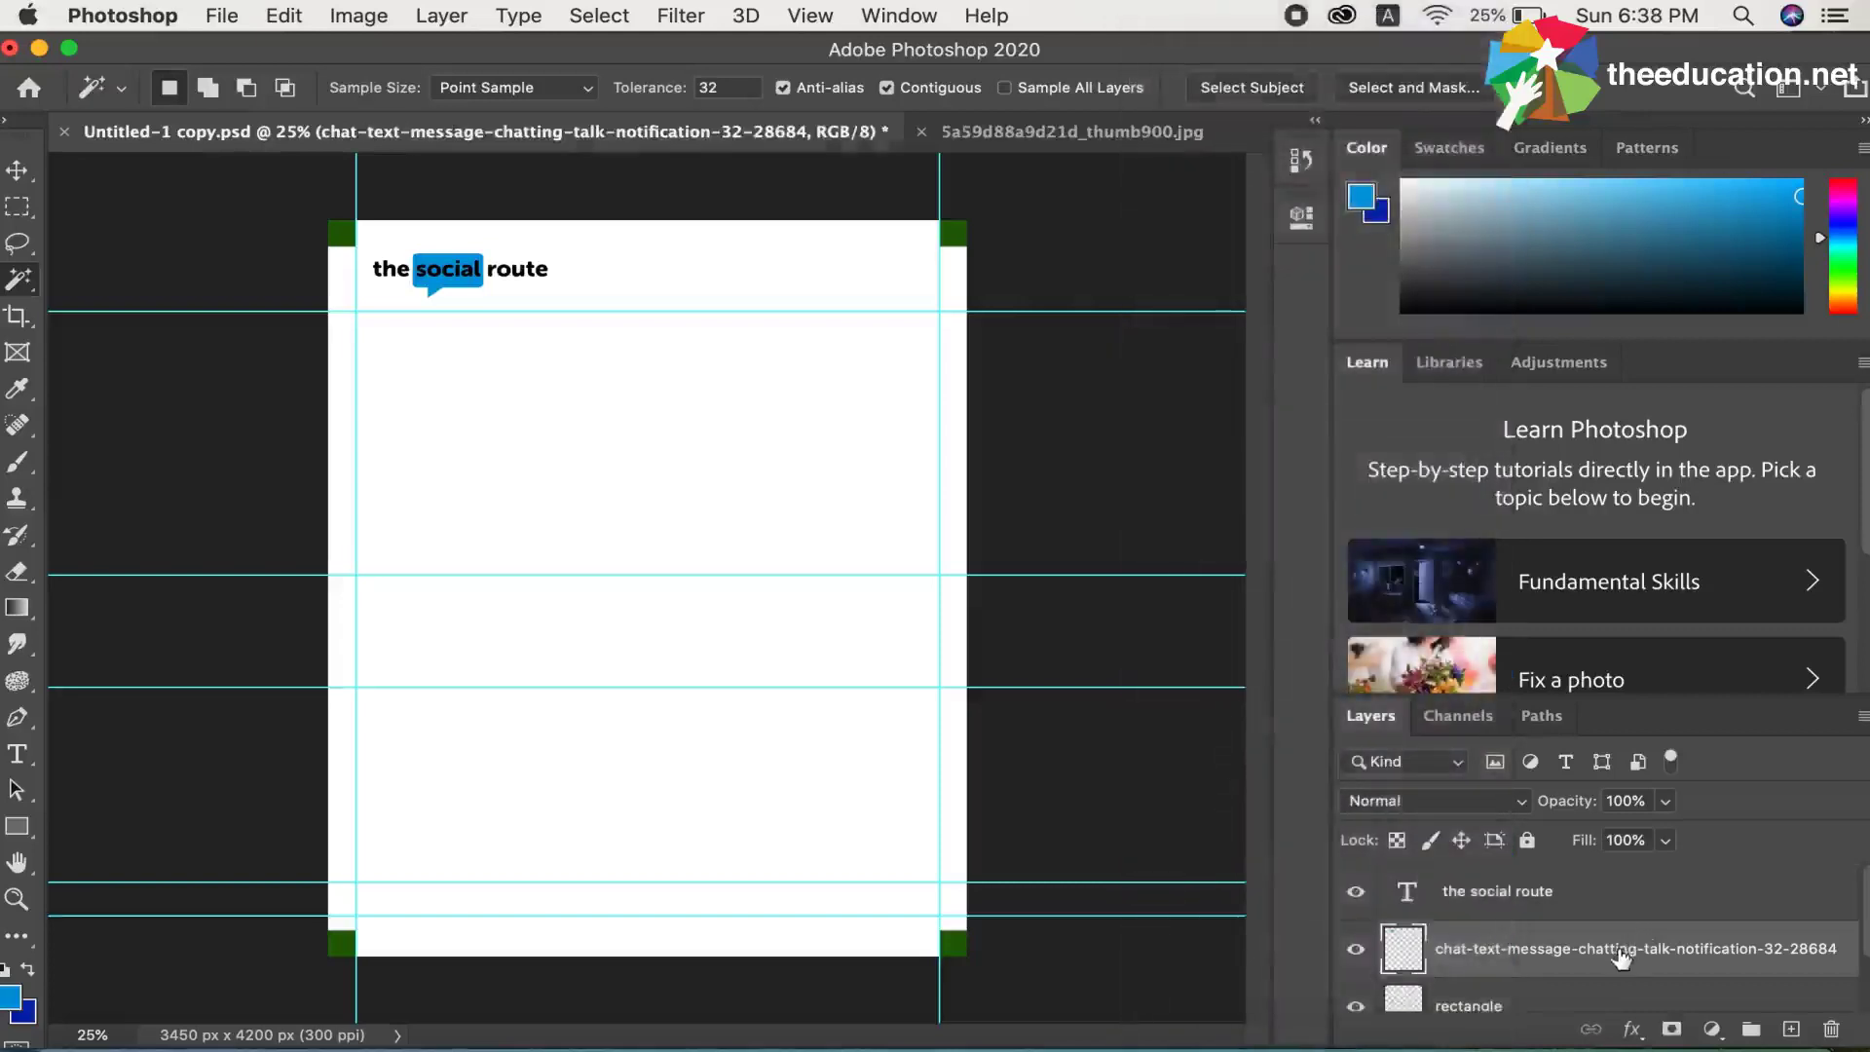
right_click(1495, 894)
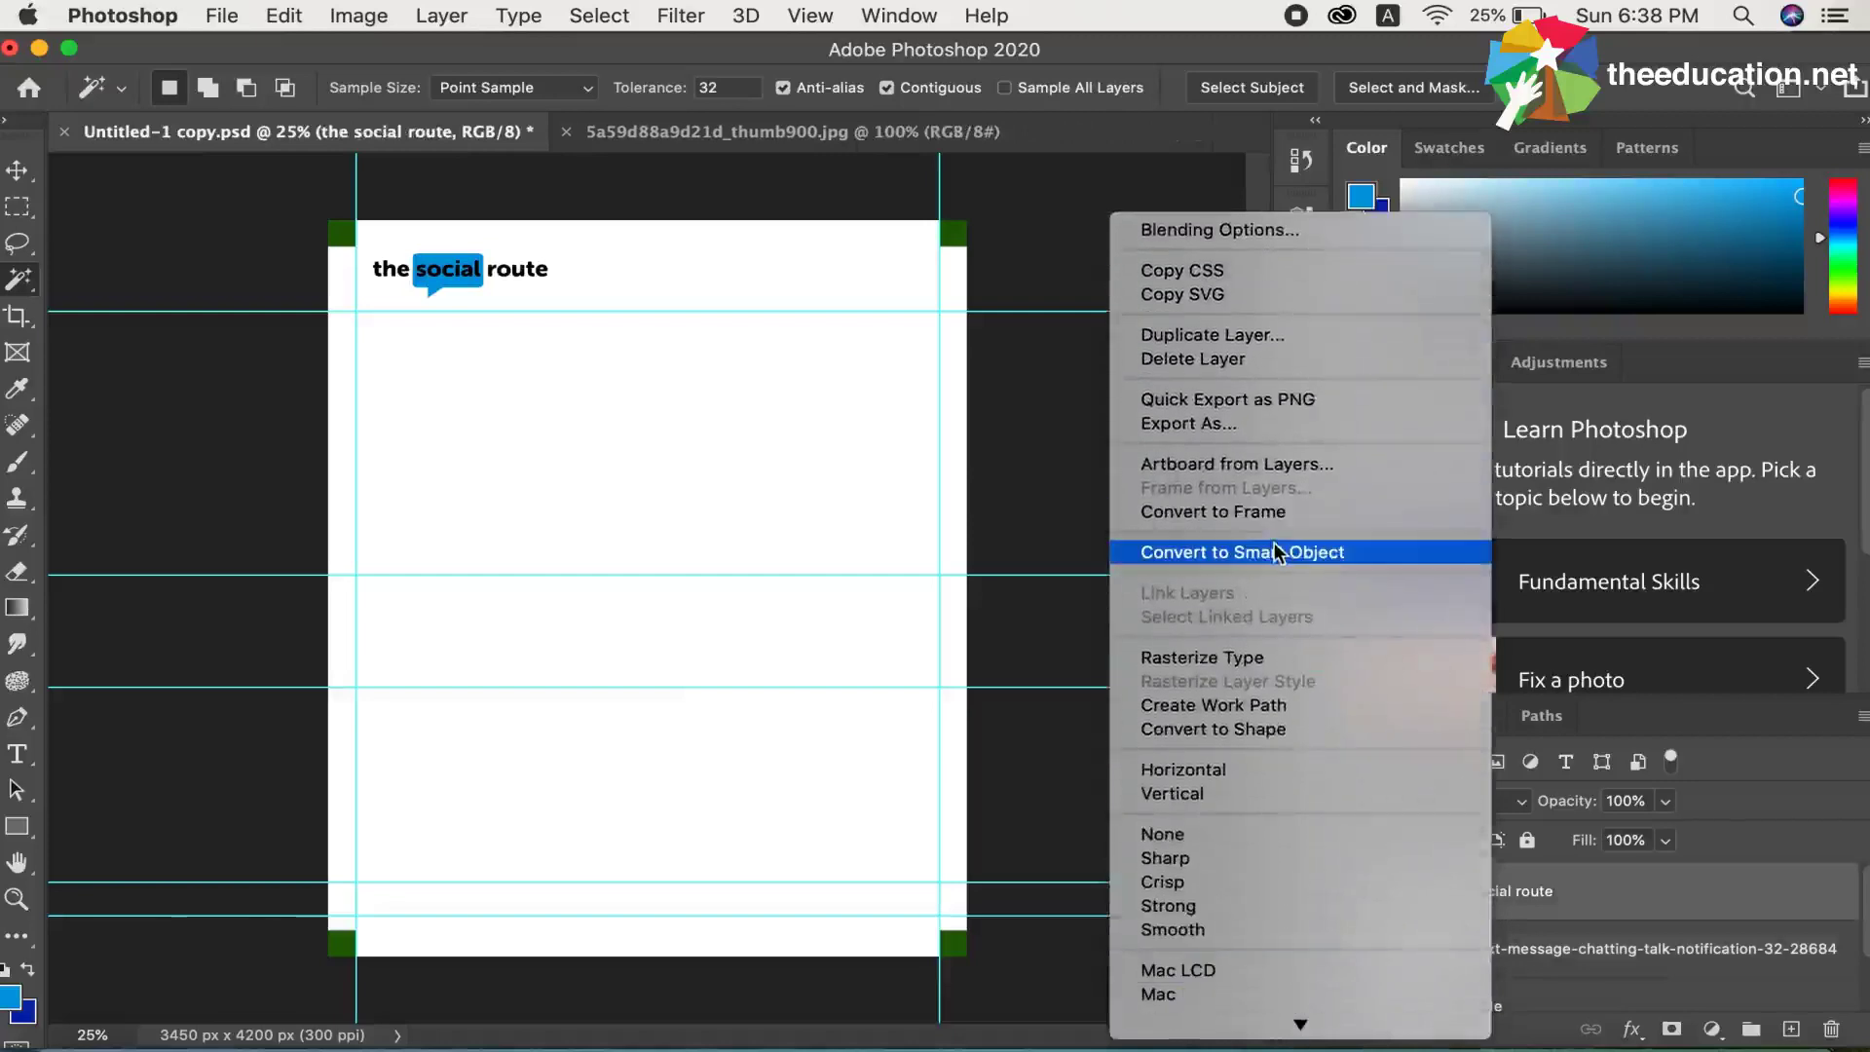
click(1274, 551)
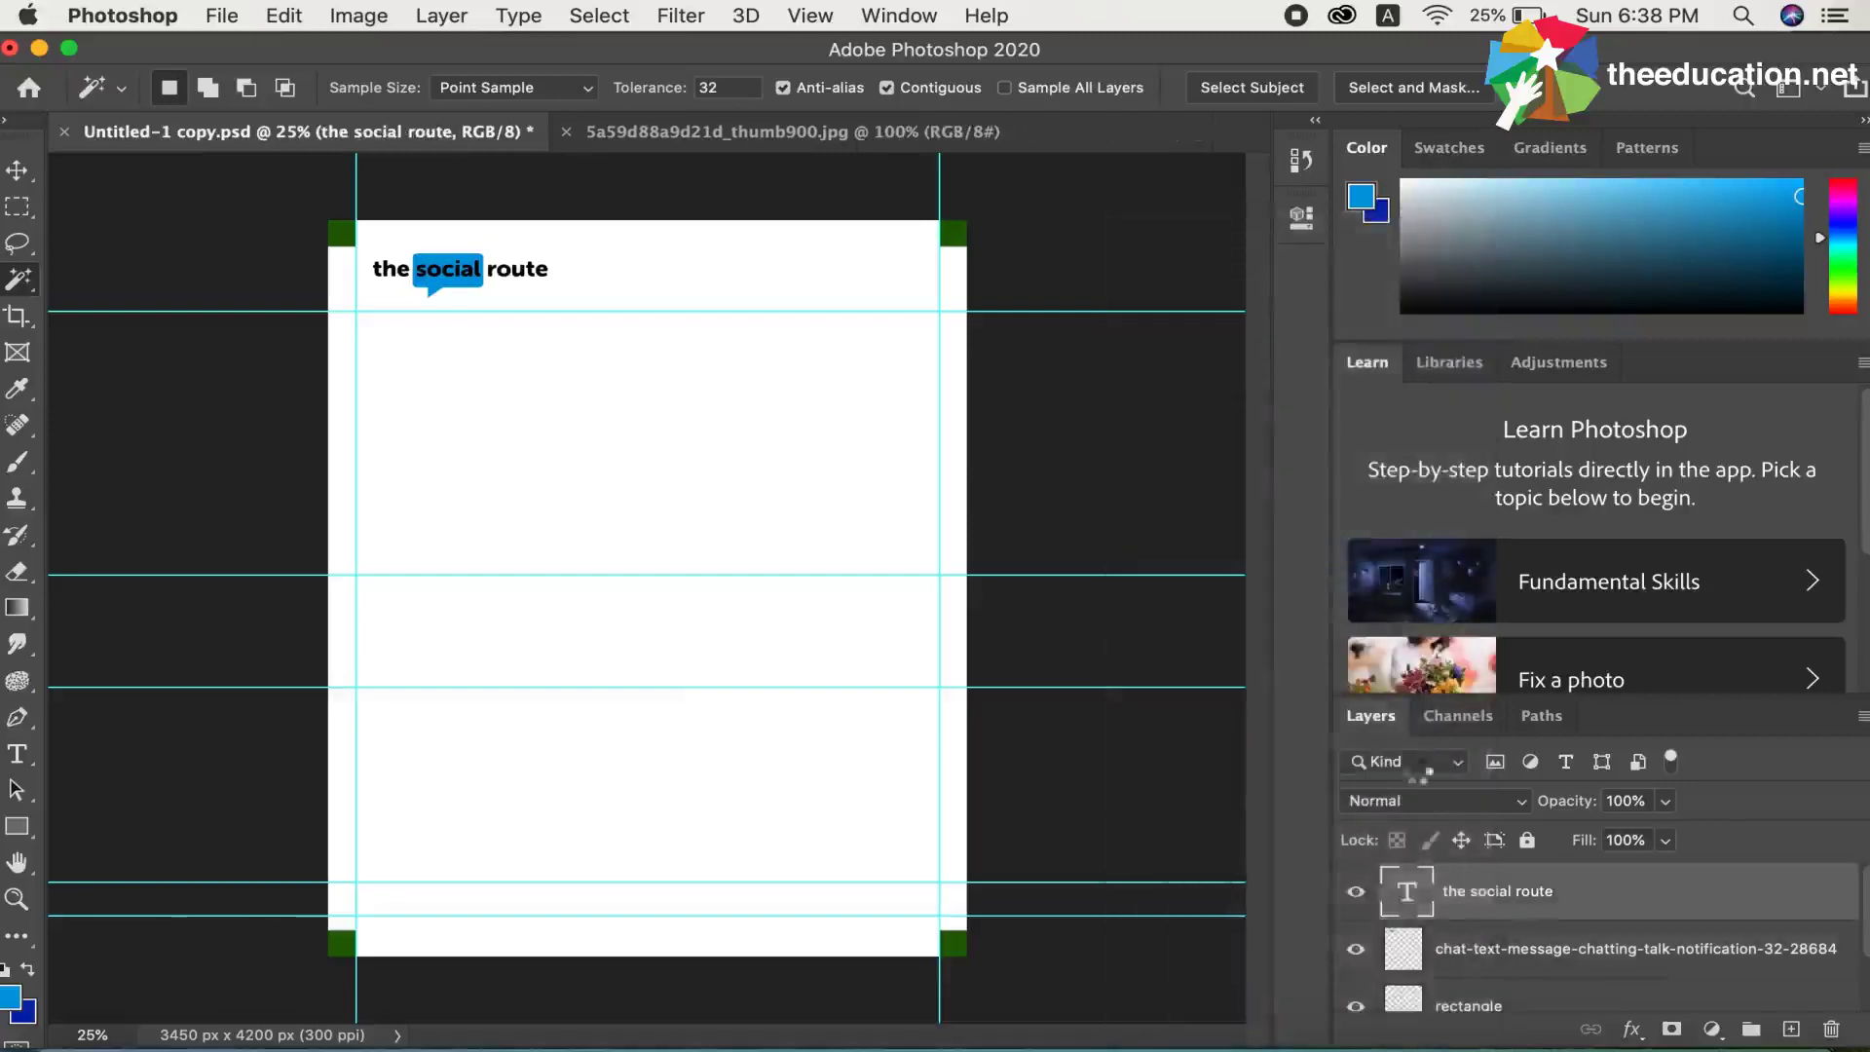
right_click(1471, 901)
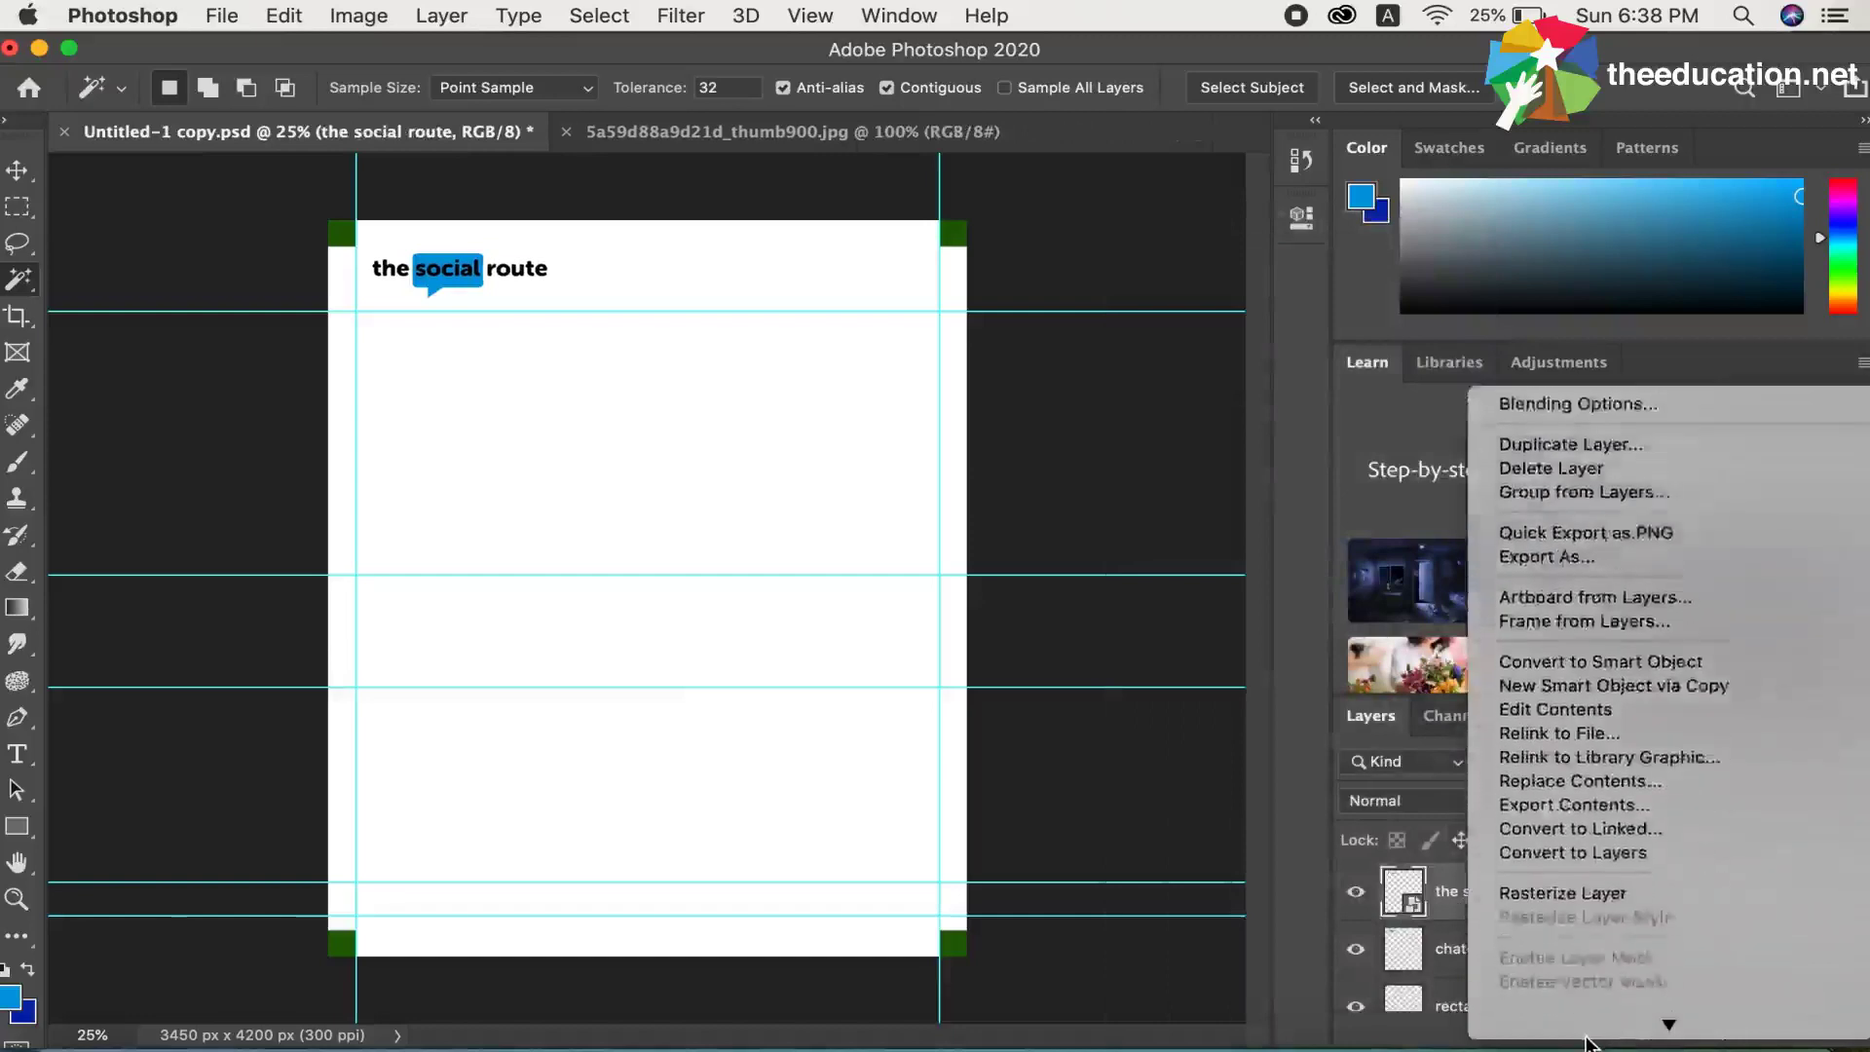
click(1555, 710)
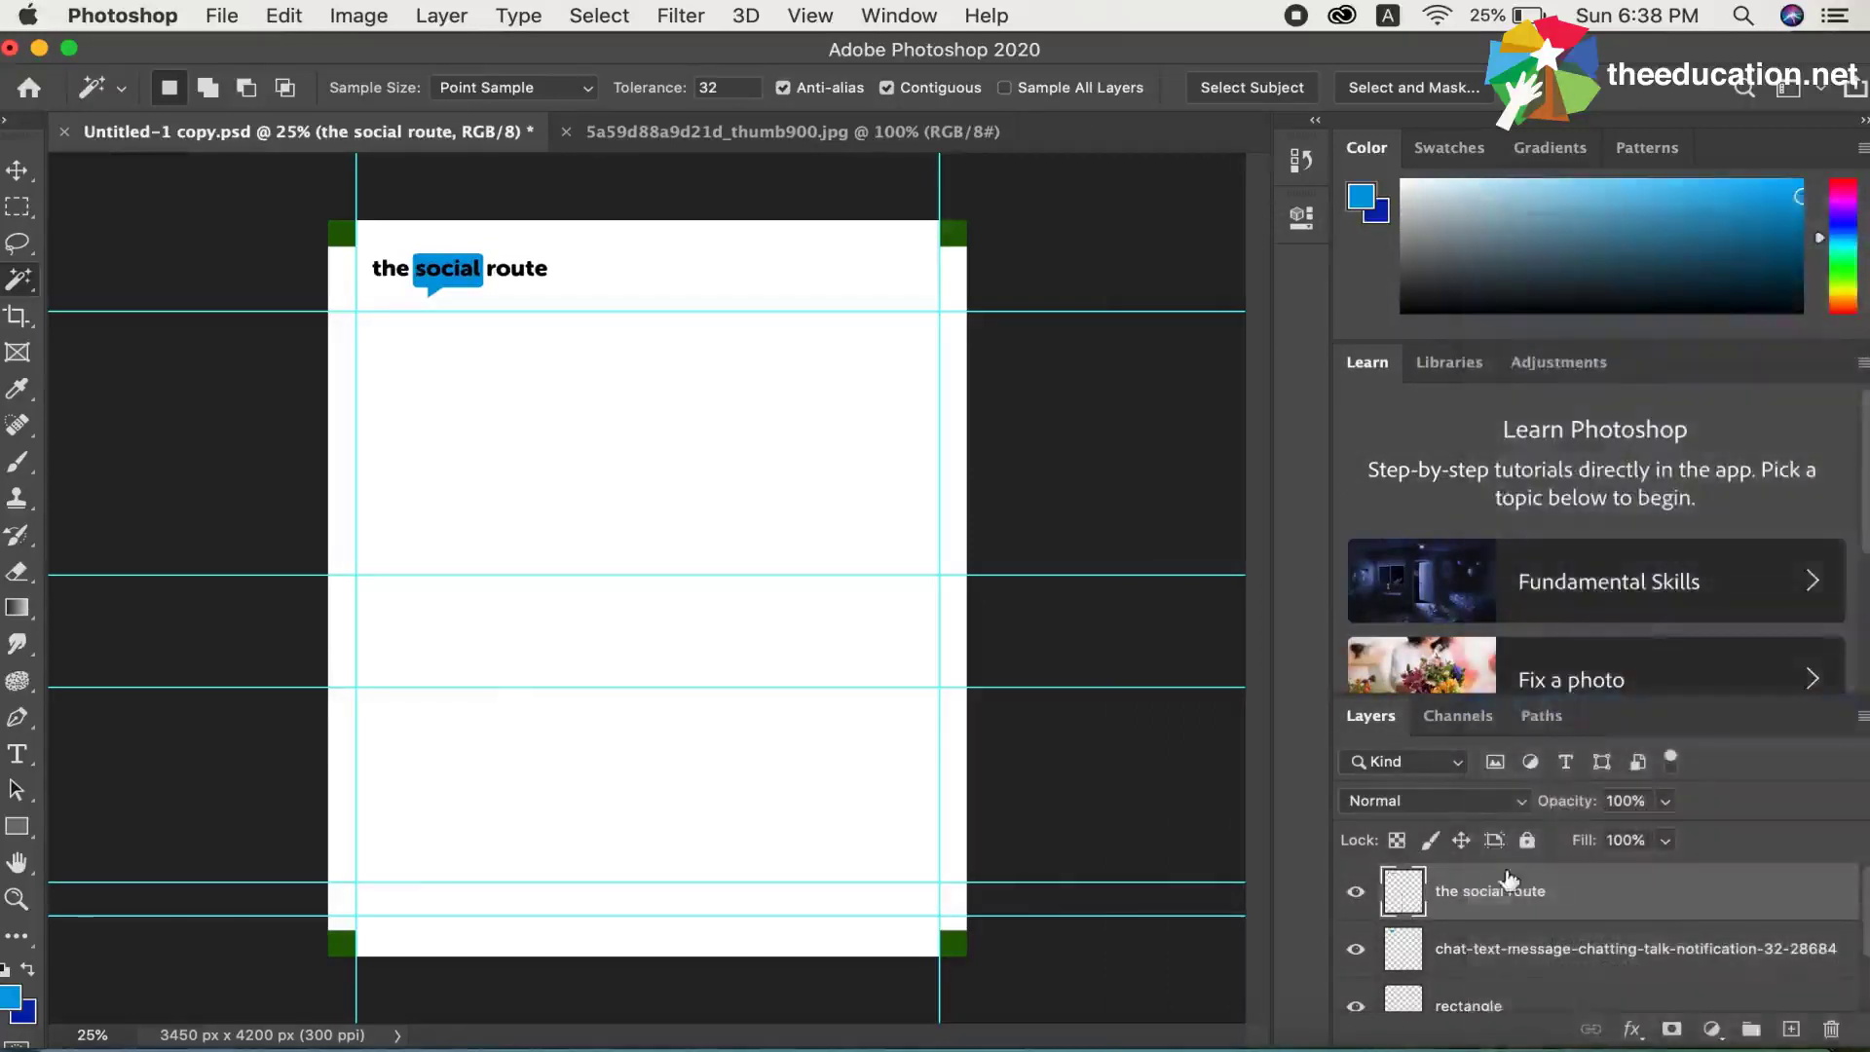
Step: Select the text and chat-bubble layers together and merge them into one layer
shift+click(1516, 955)
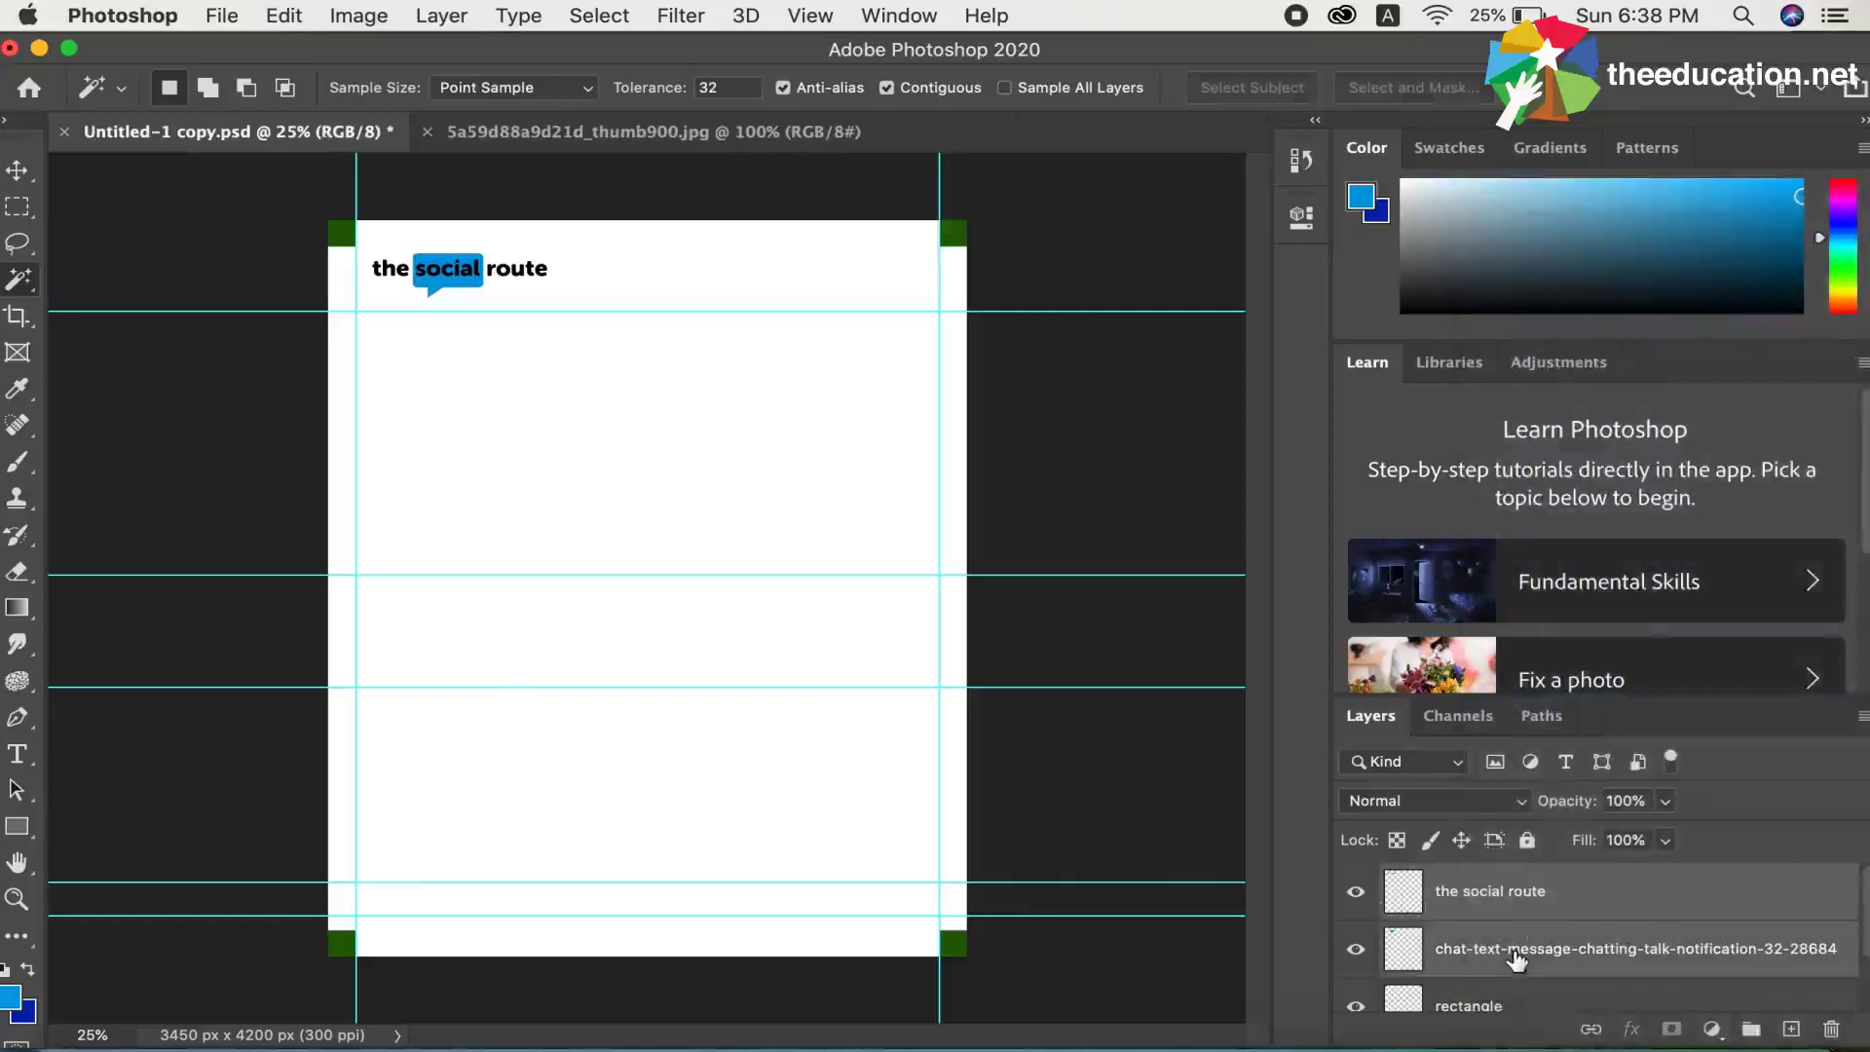
click(1517, 953)
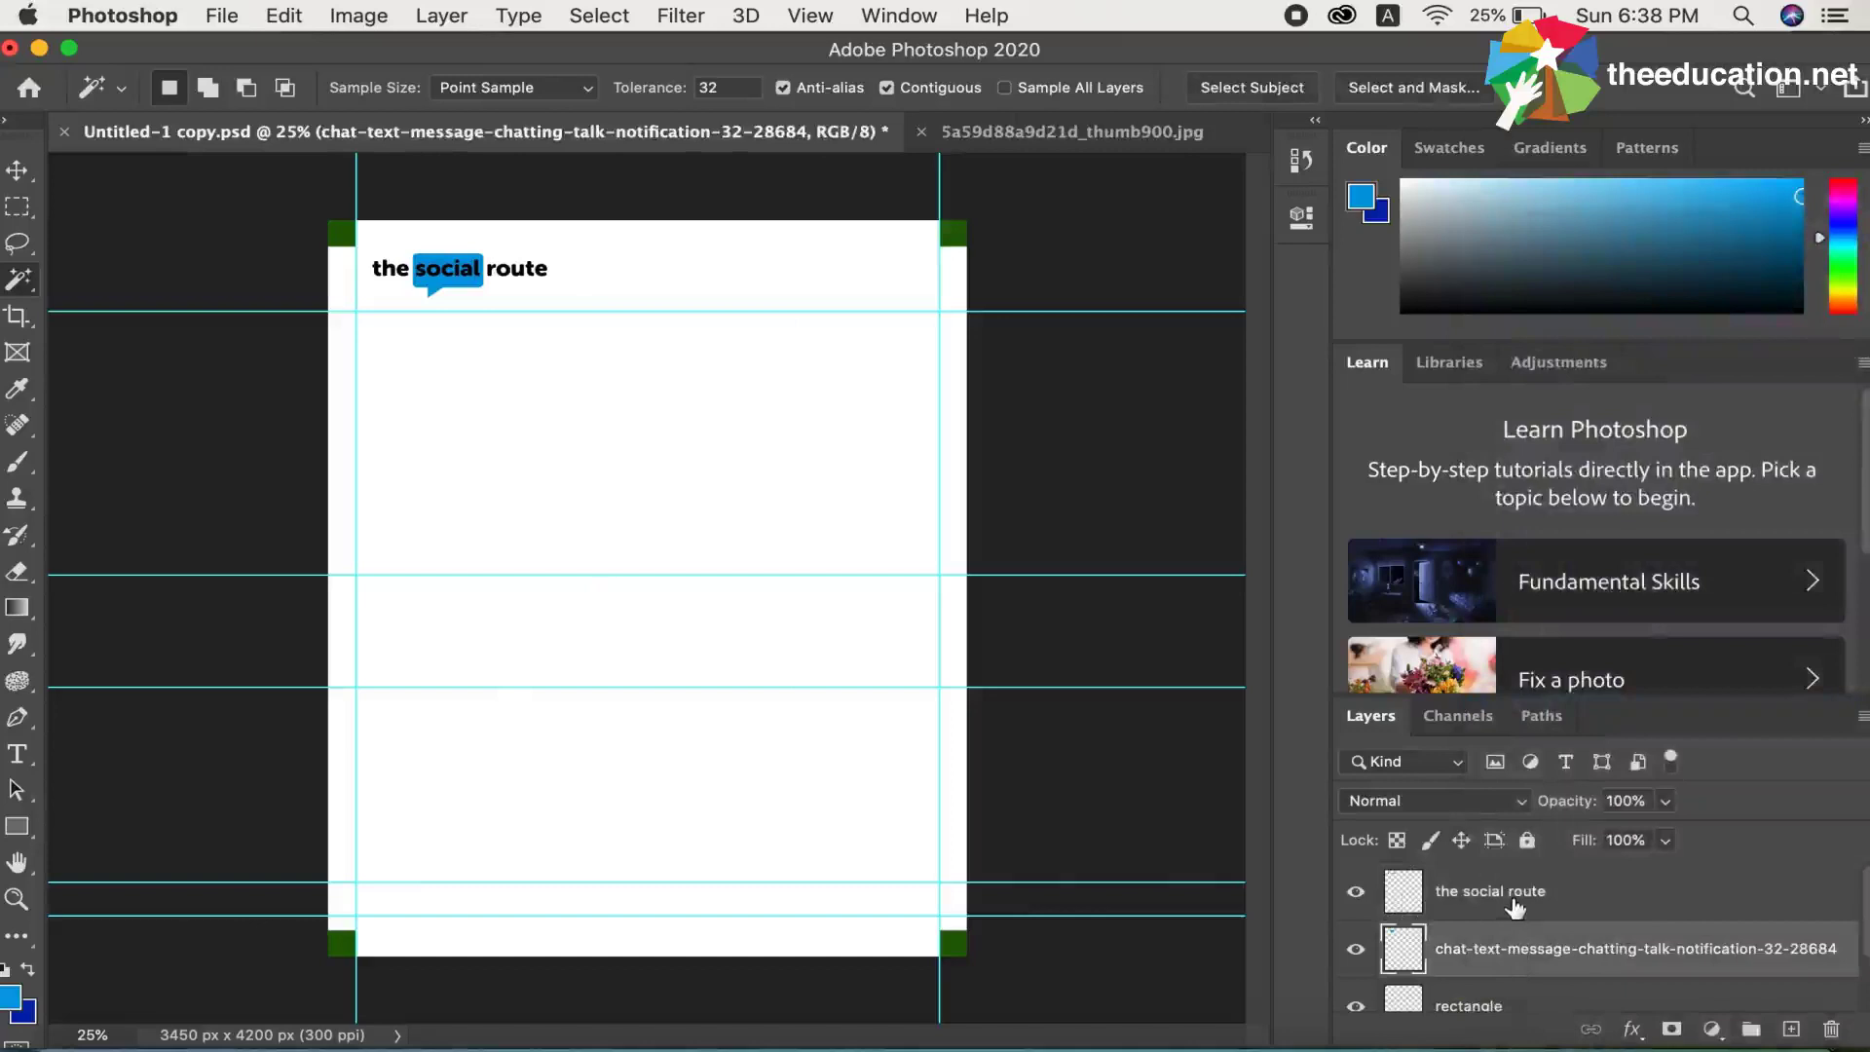
shift+click(1514, 904)
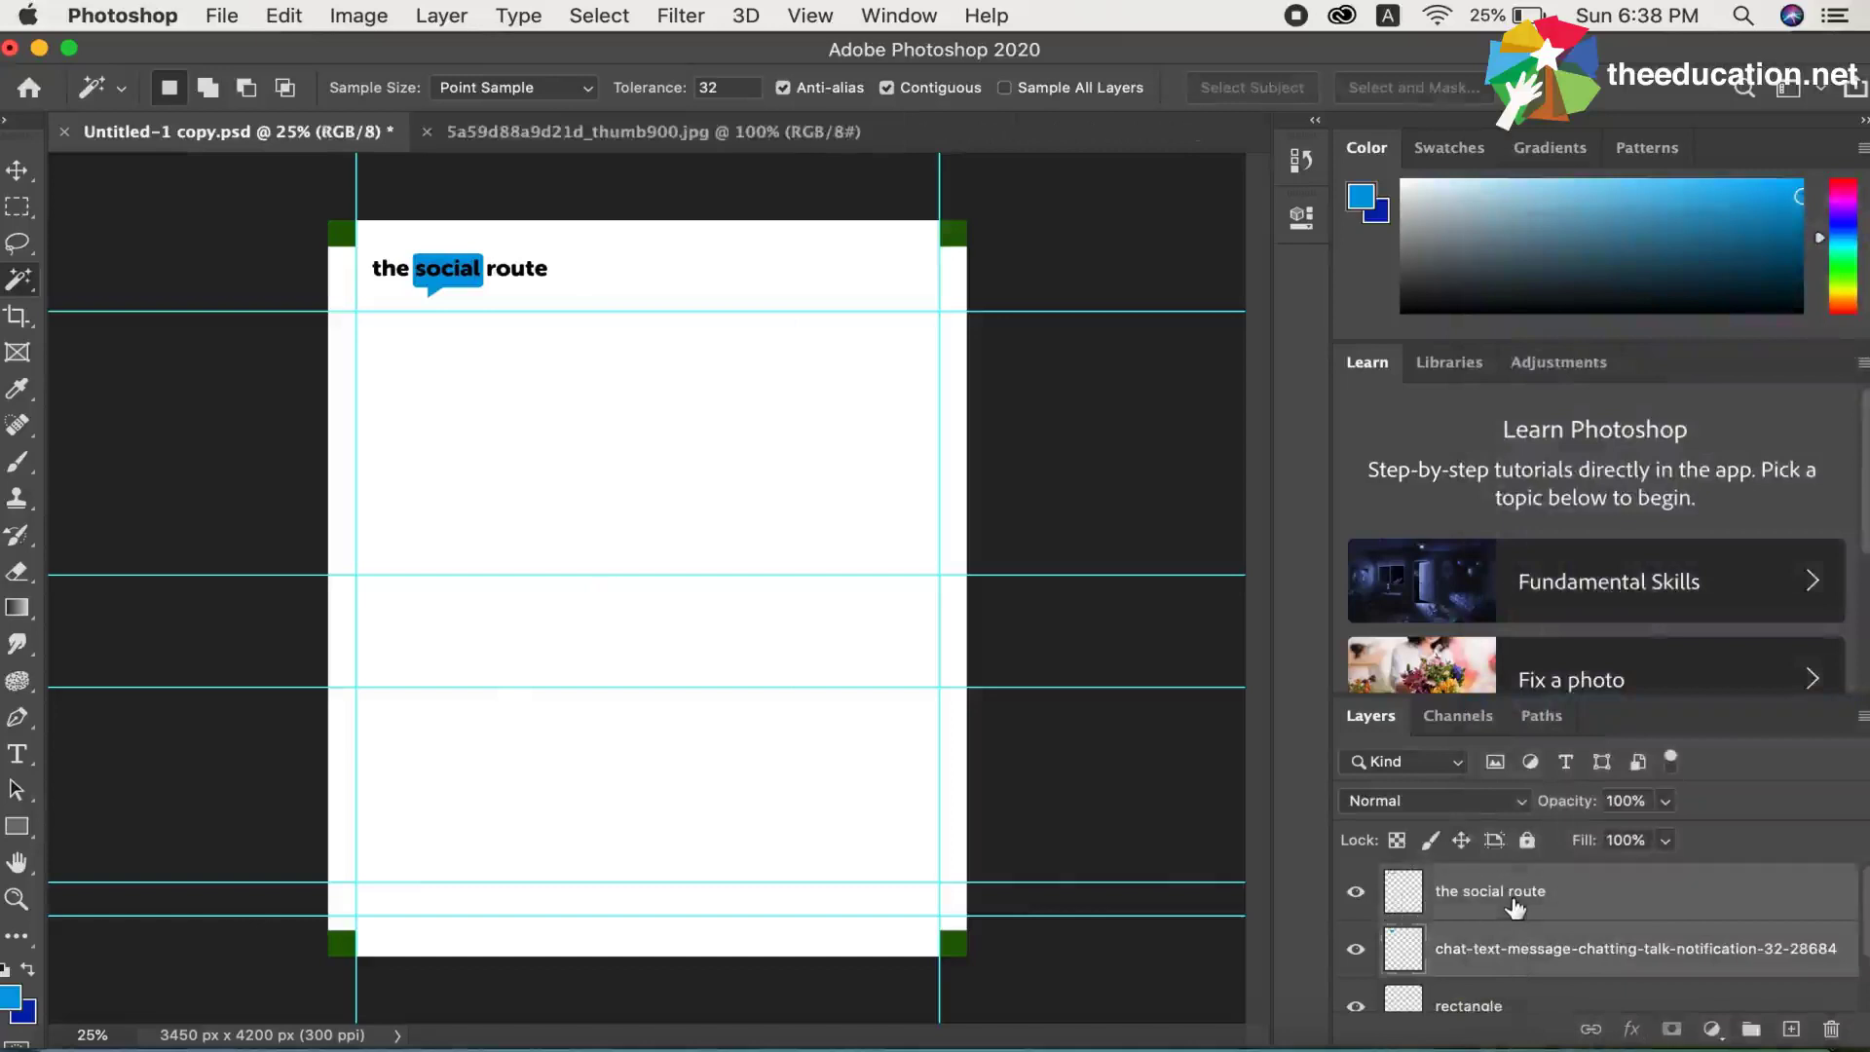
right_click(1522, 962)
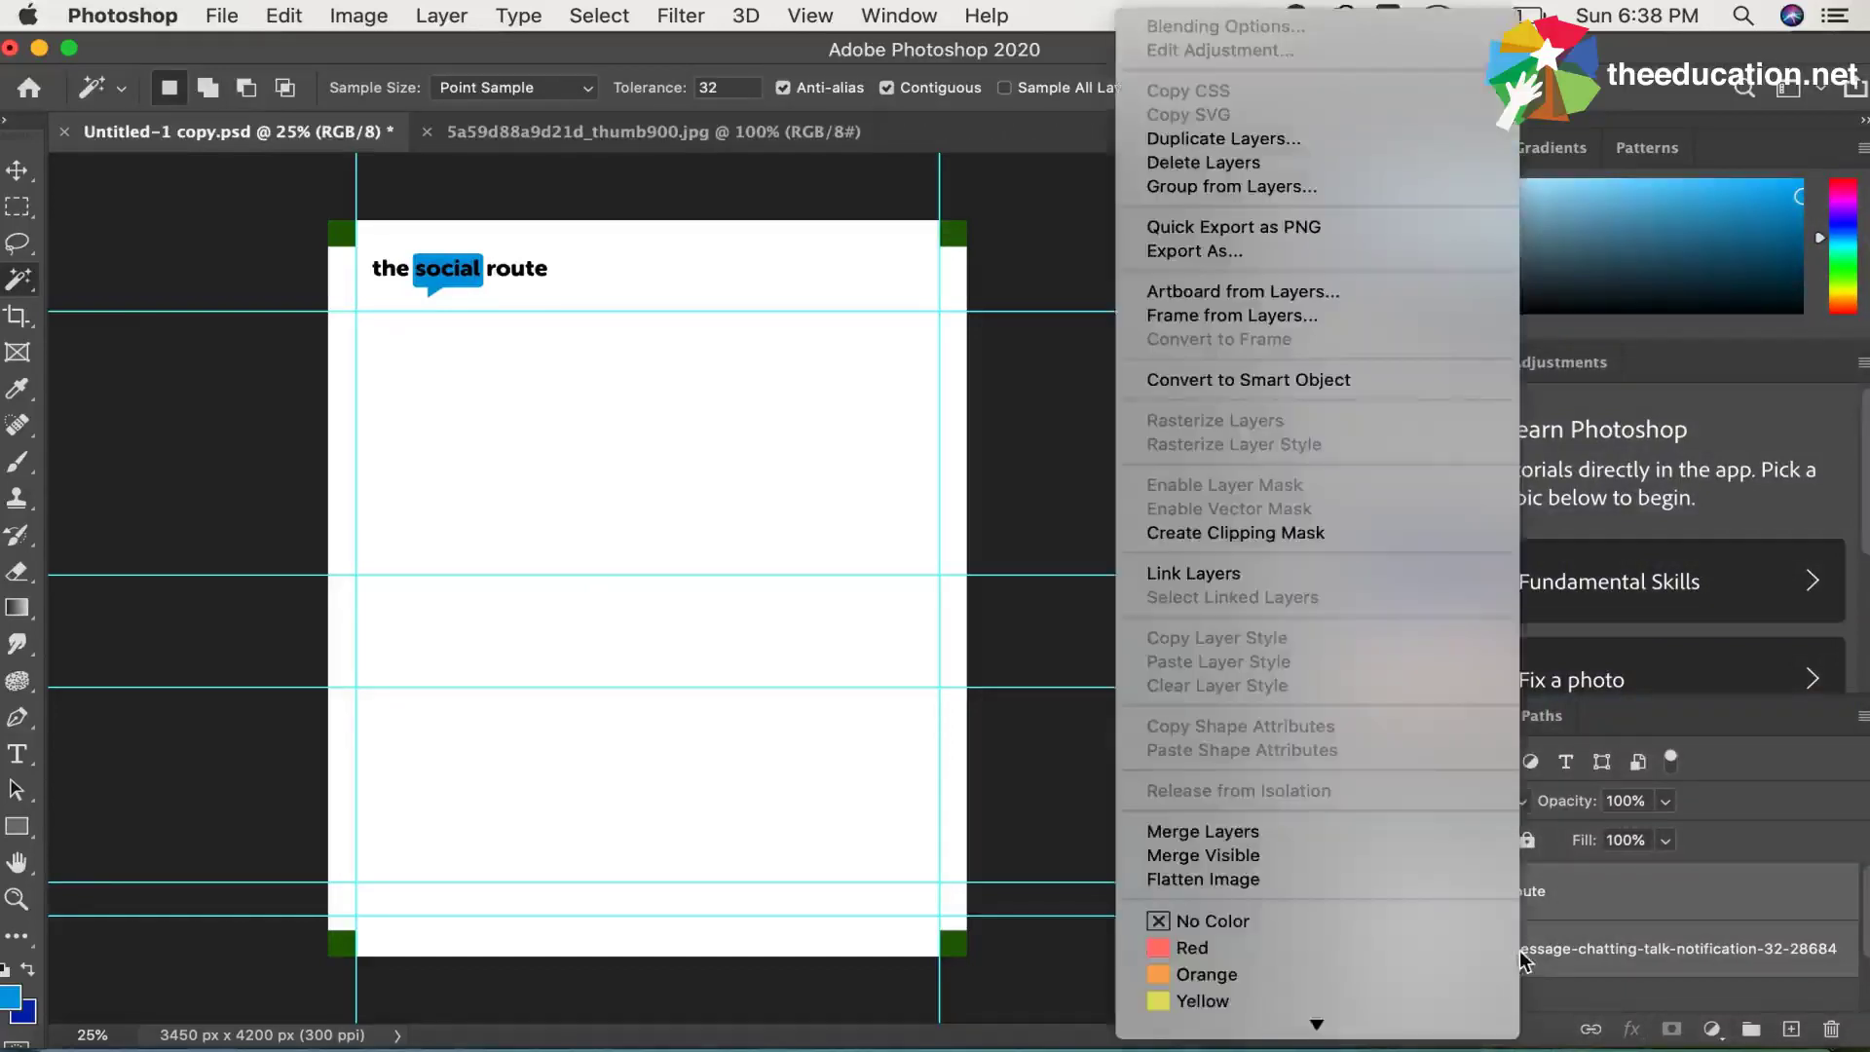
click(1278, 831)
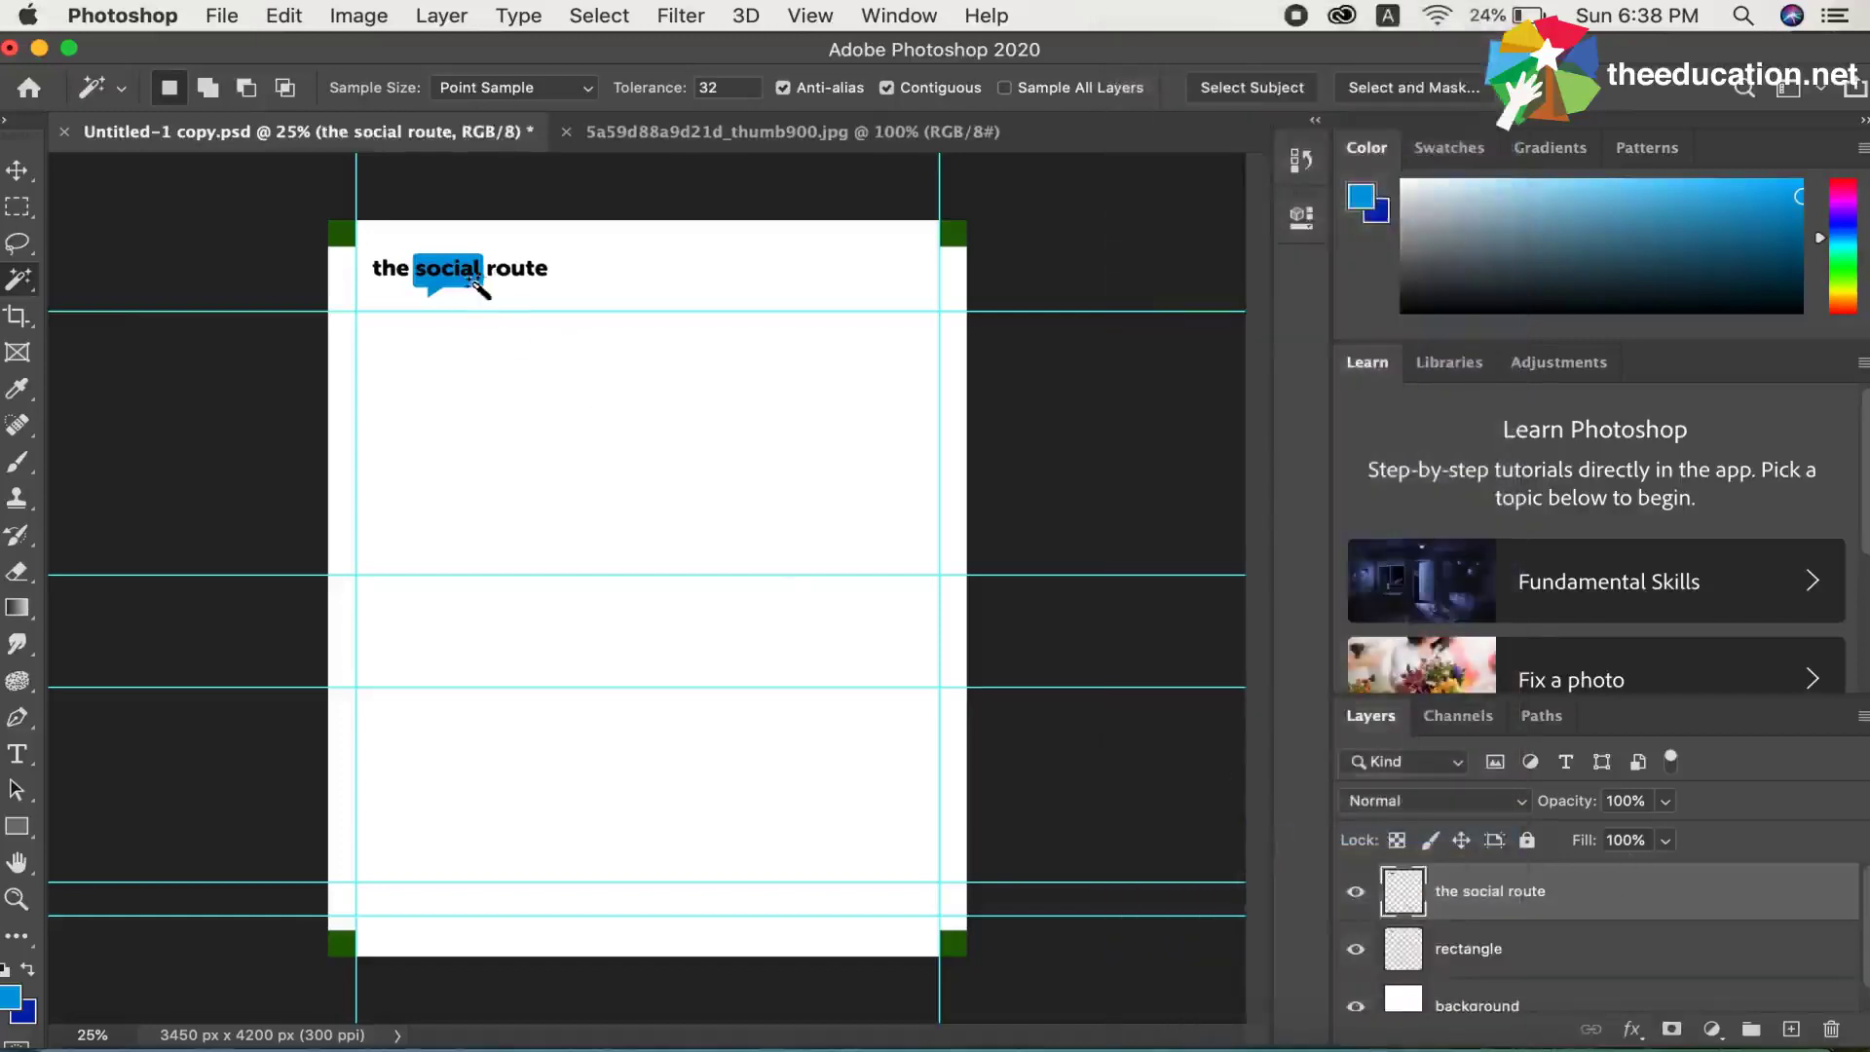
Step: Shift the merged logo slightly with the Move tool and compare it with the reference flyer
click(17, 169)
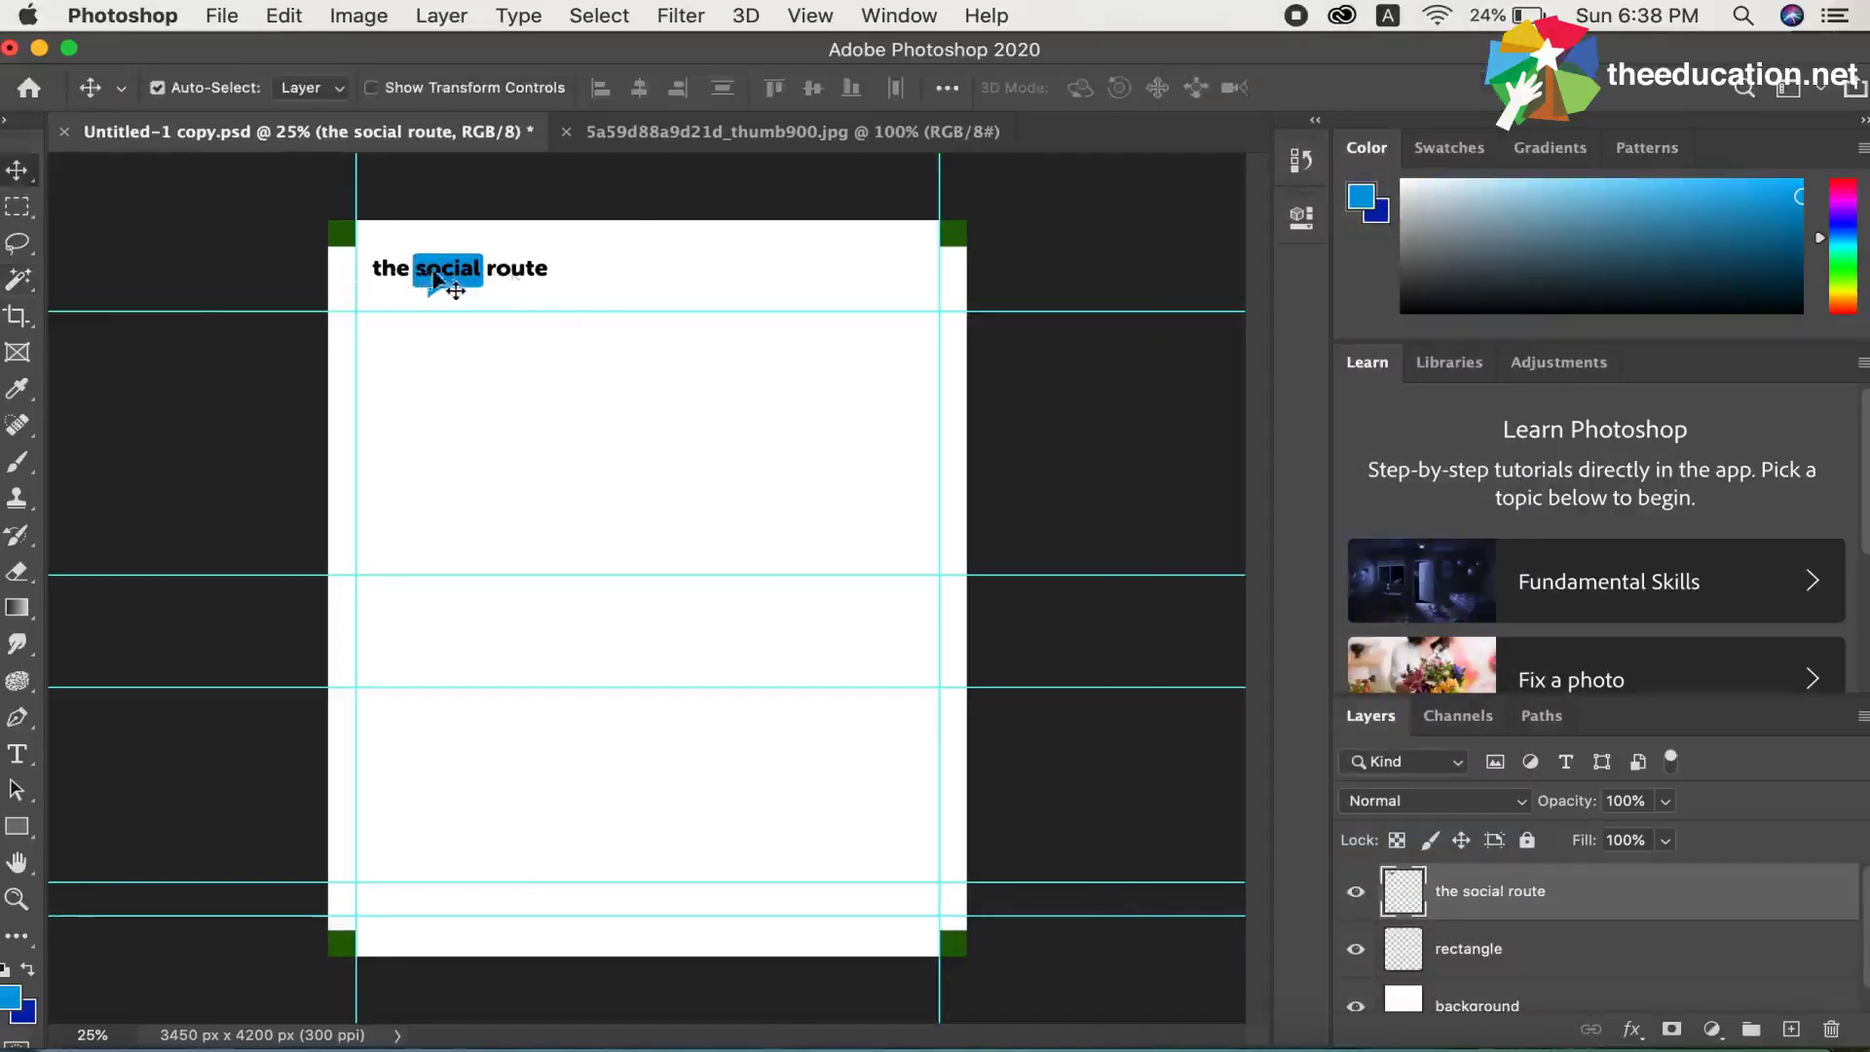
mouse_move(436, 277)
mouse_down()
mouse_move(635, 302)
mouse_move(434, 283)
mouse_up()
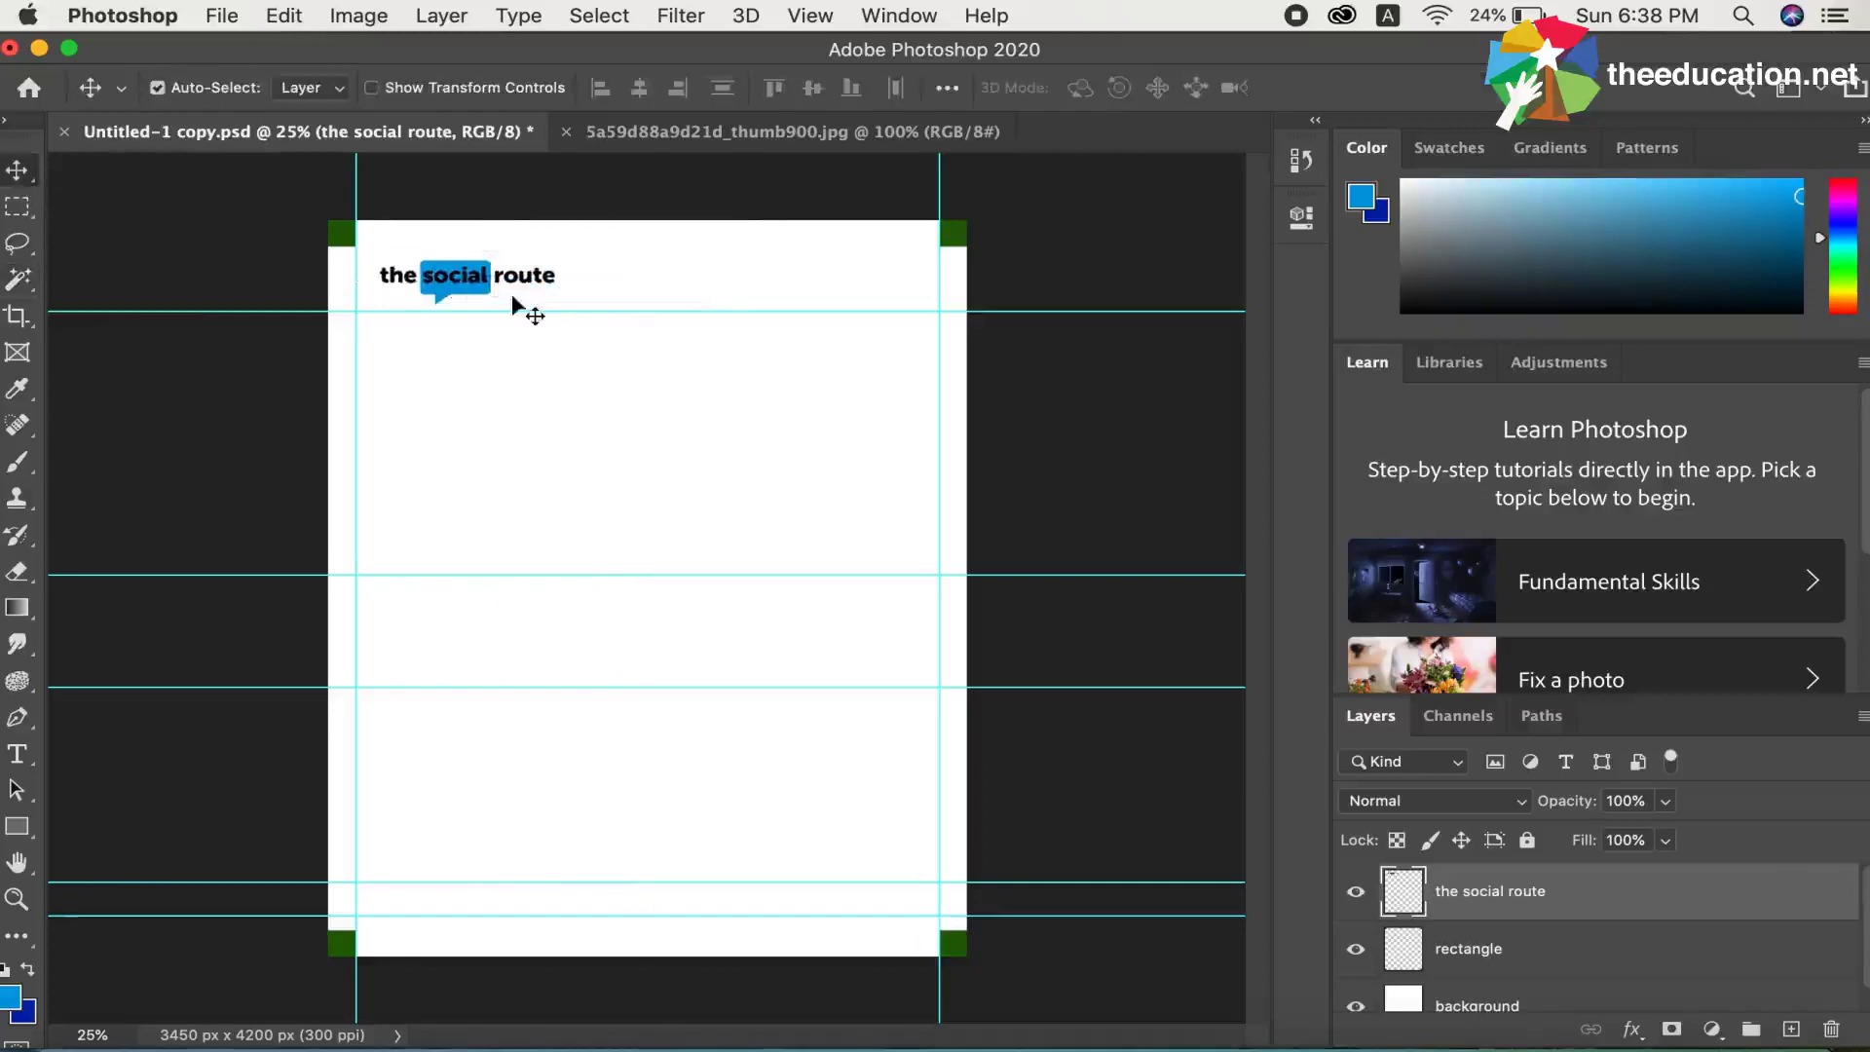
click(701, 136)
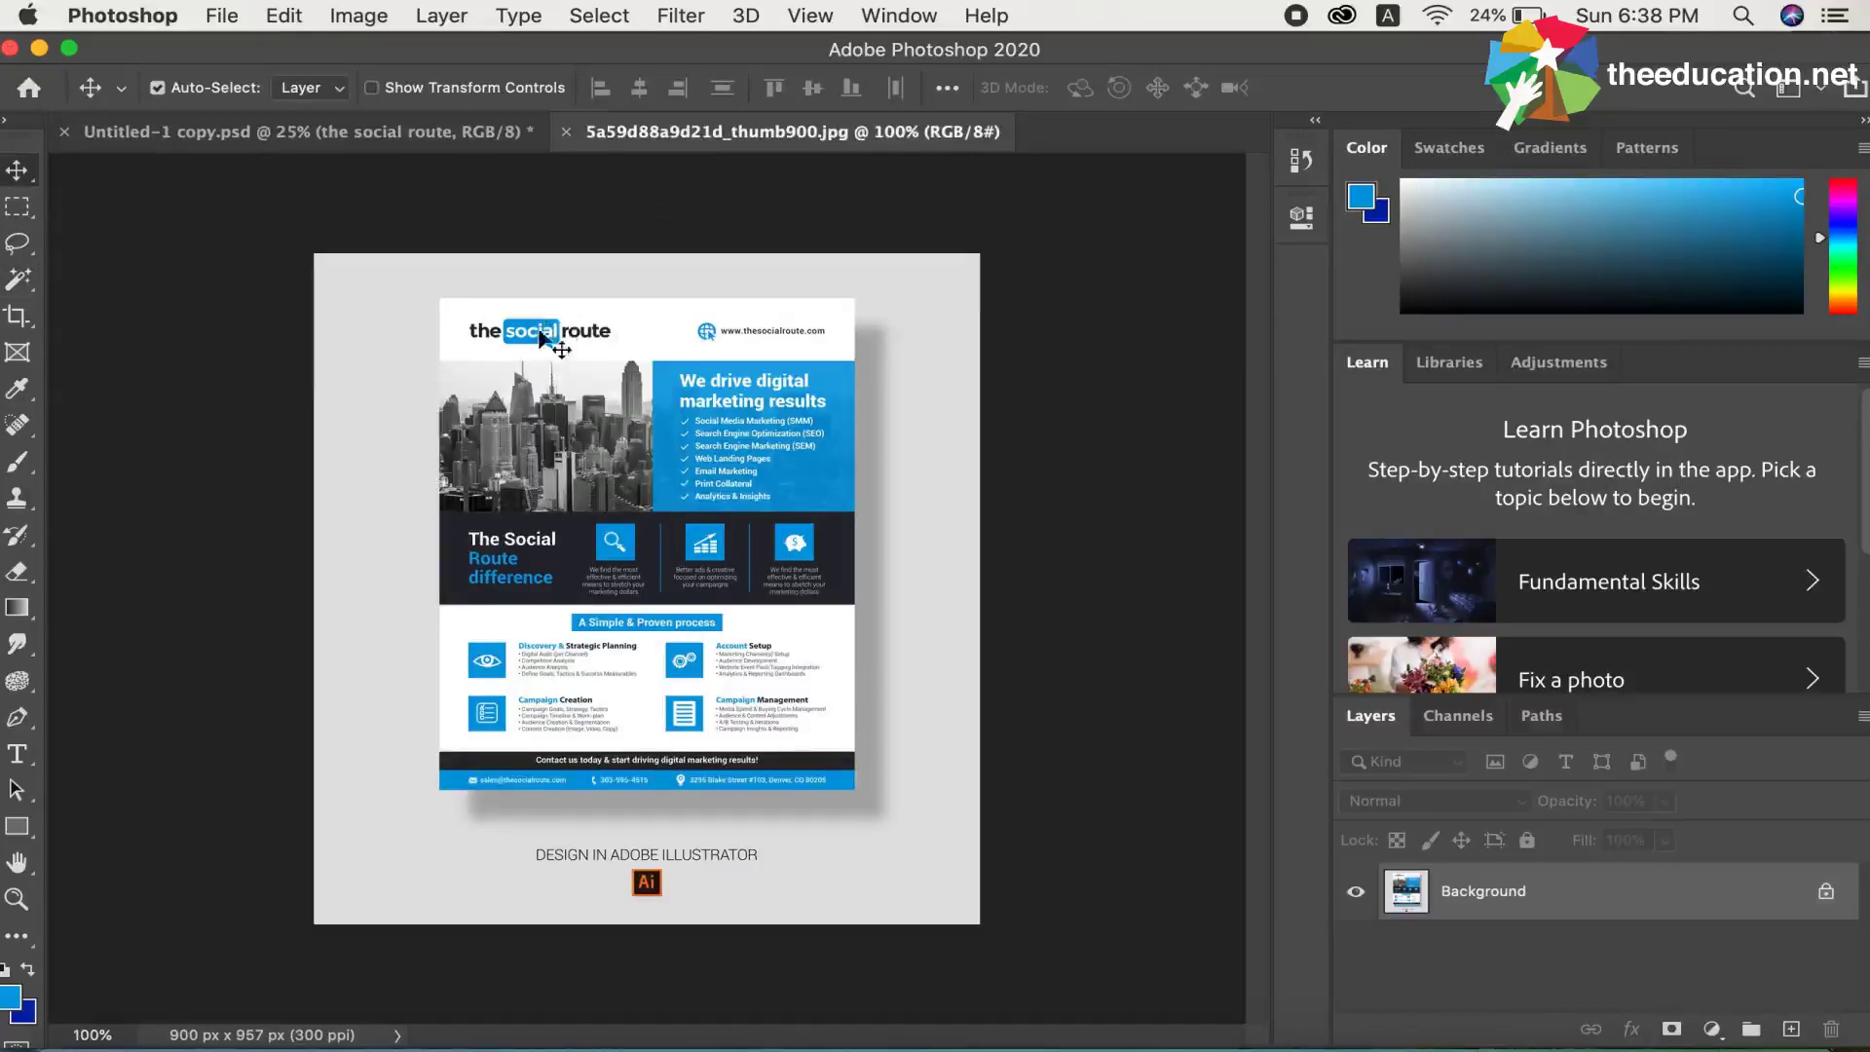
click(396, 136)
Step: Zoom in and Magic-Wand select the letters o, i, a and l of 'social'
scroll(483, 407, up, 3)
scroll(483, 409, up, 5)
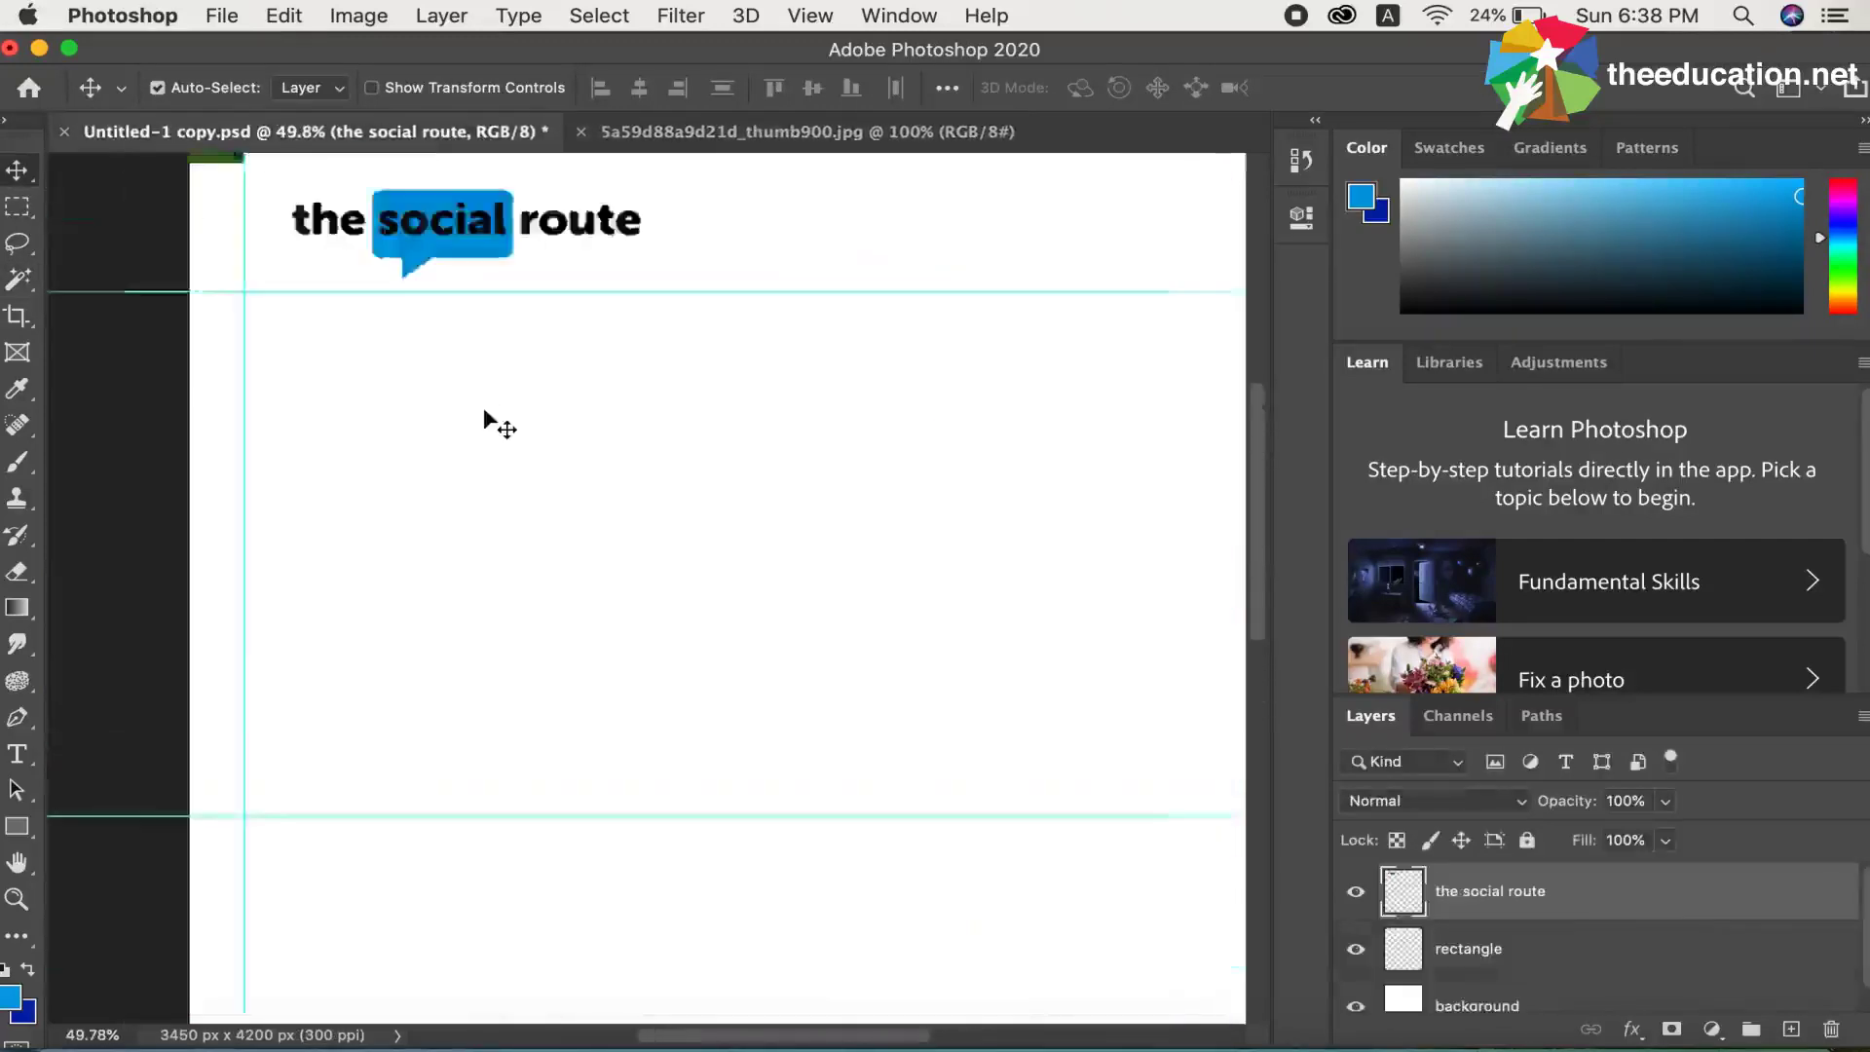
scroll(483, 409, left, 5)
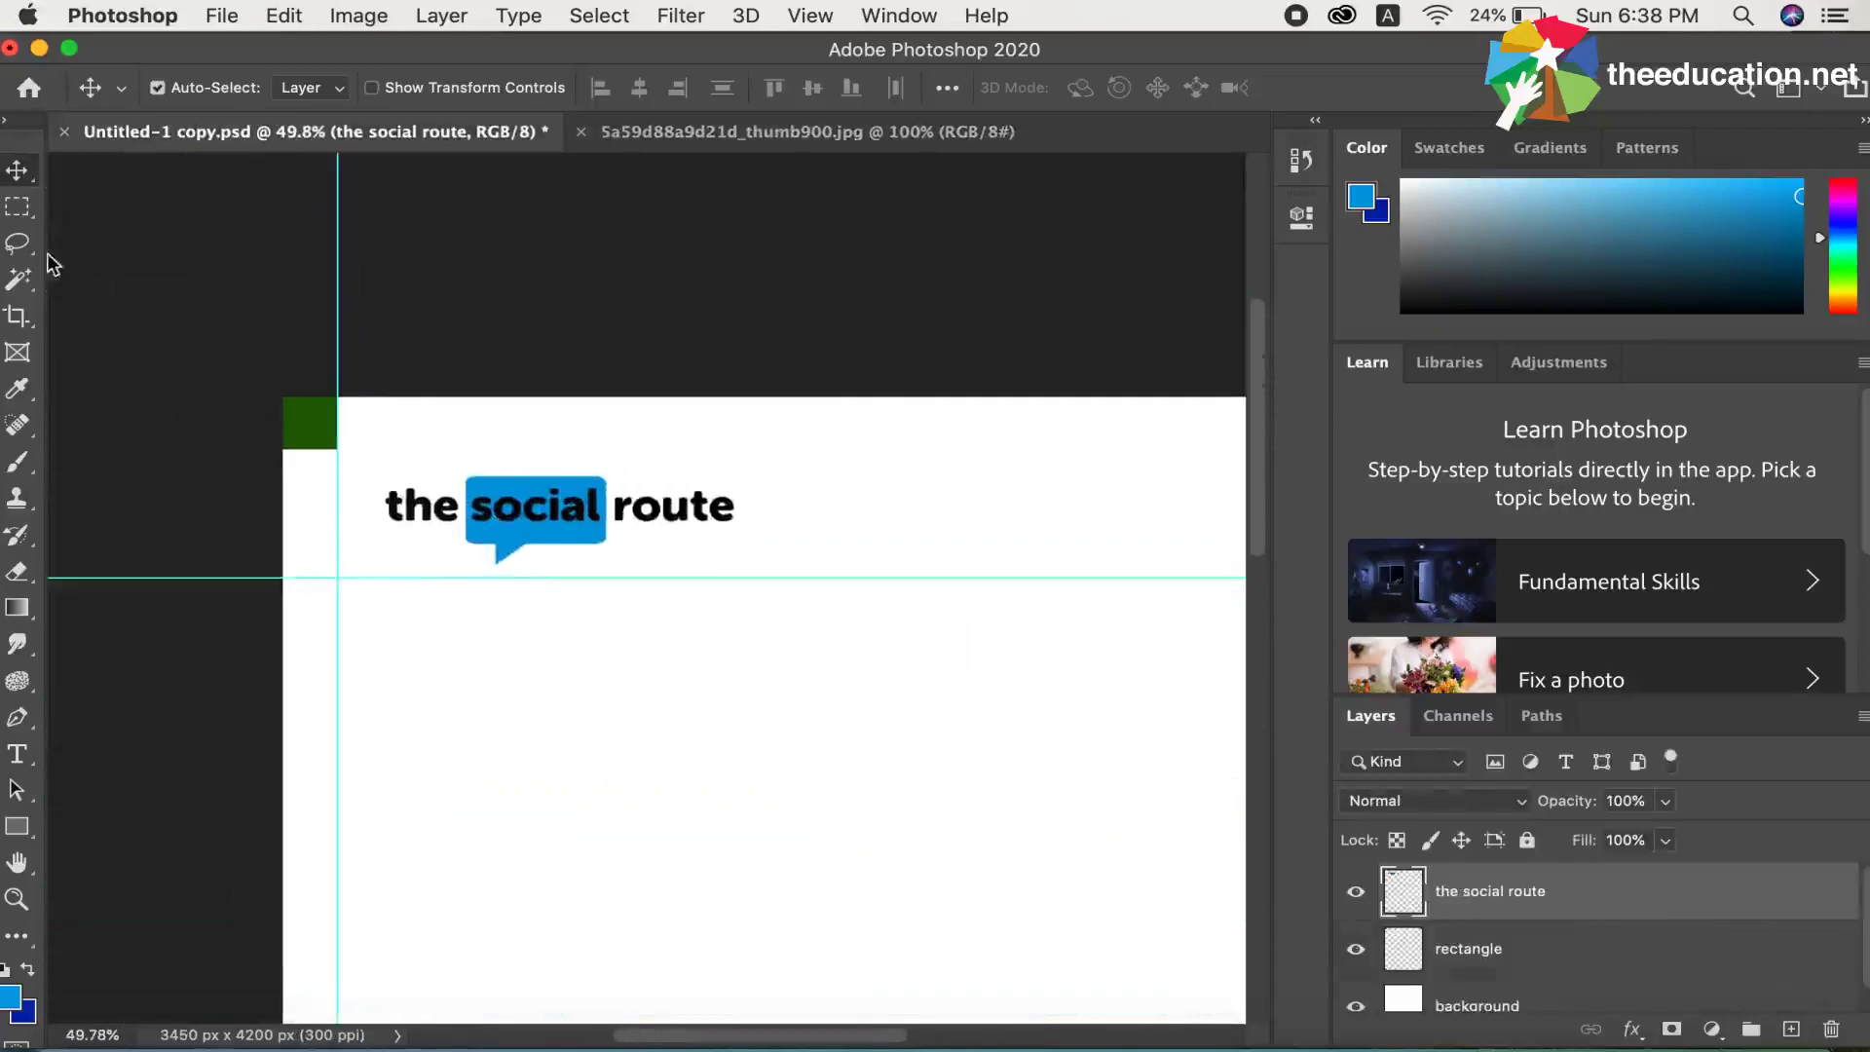
click(26, 280)
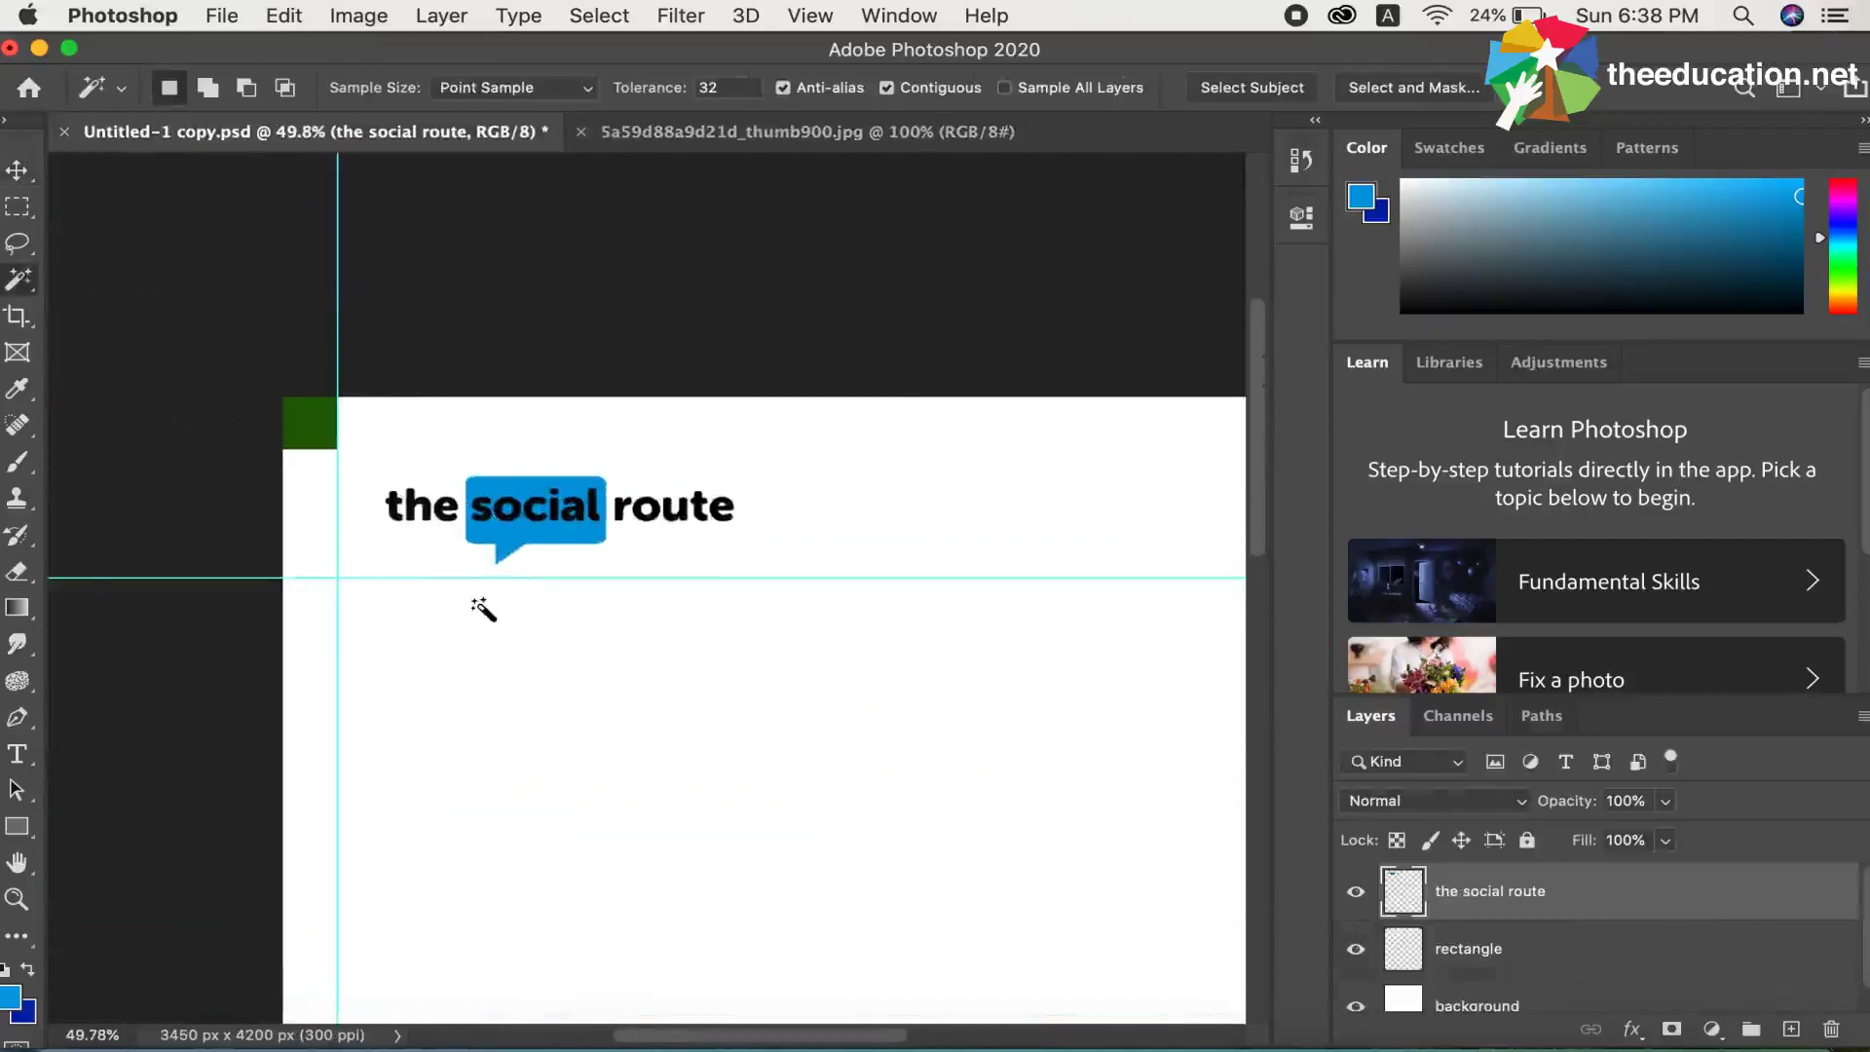
scroll(481, 605, up, 3)
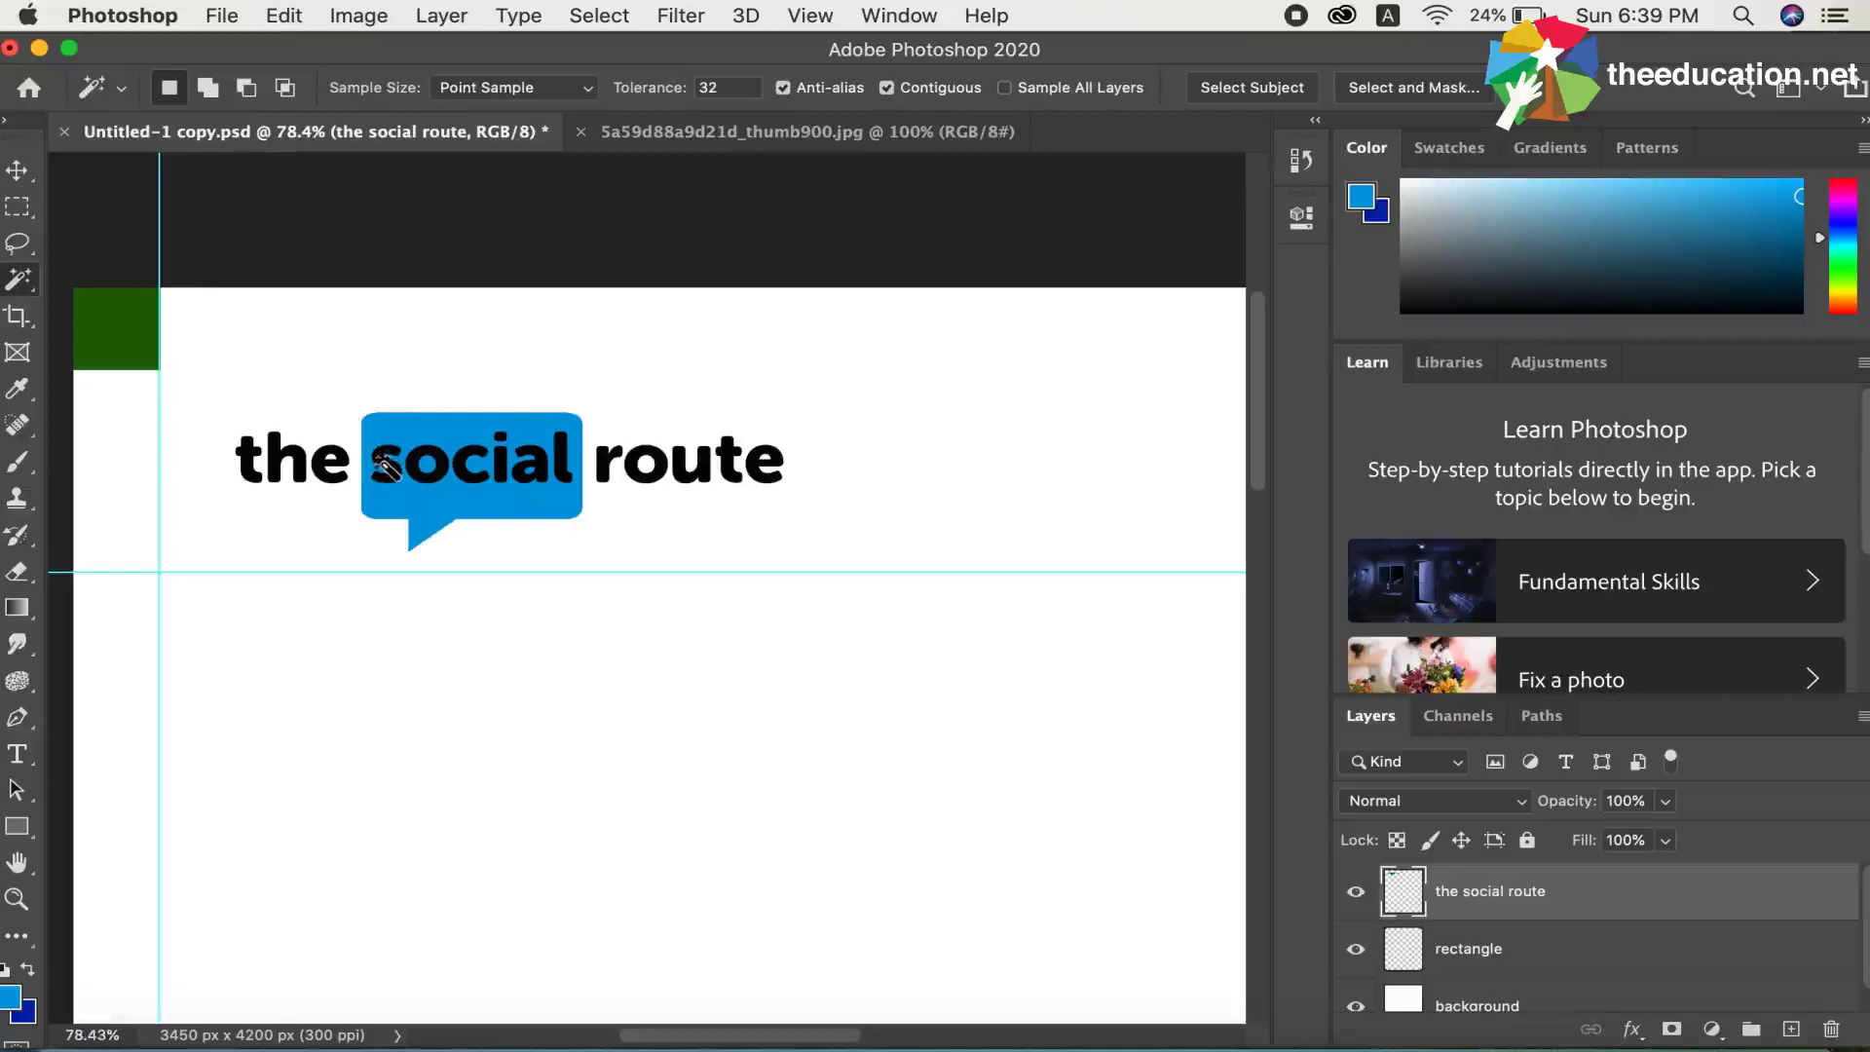
shift+click(420, 466)
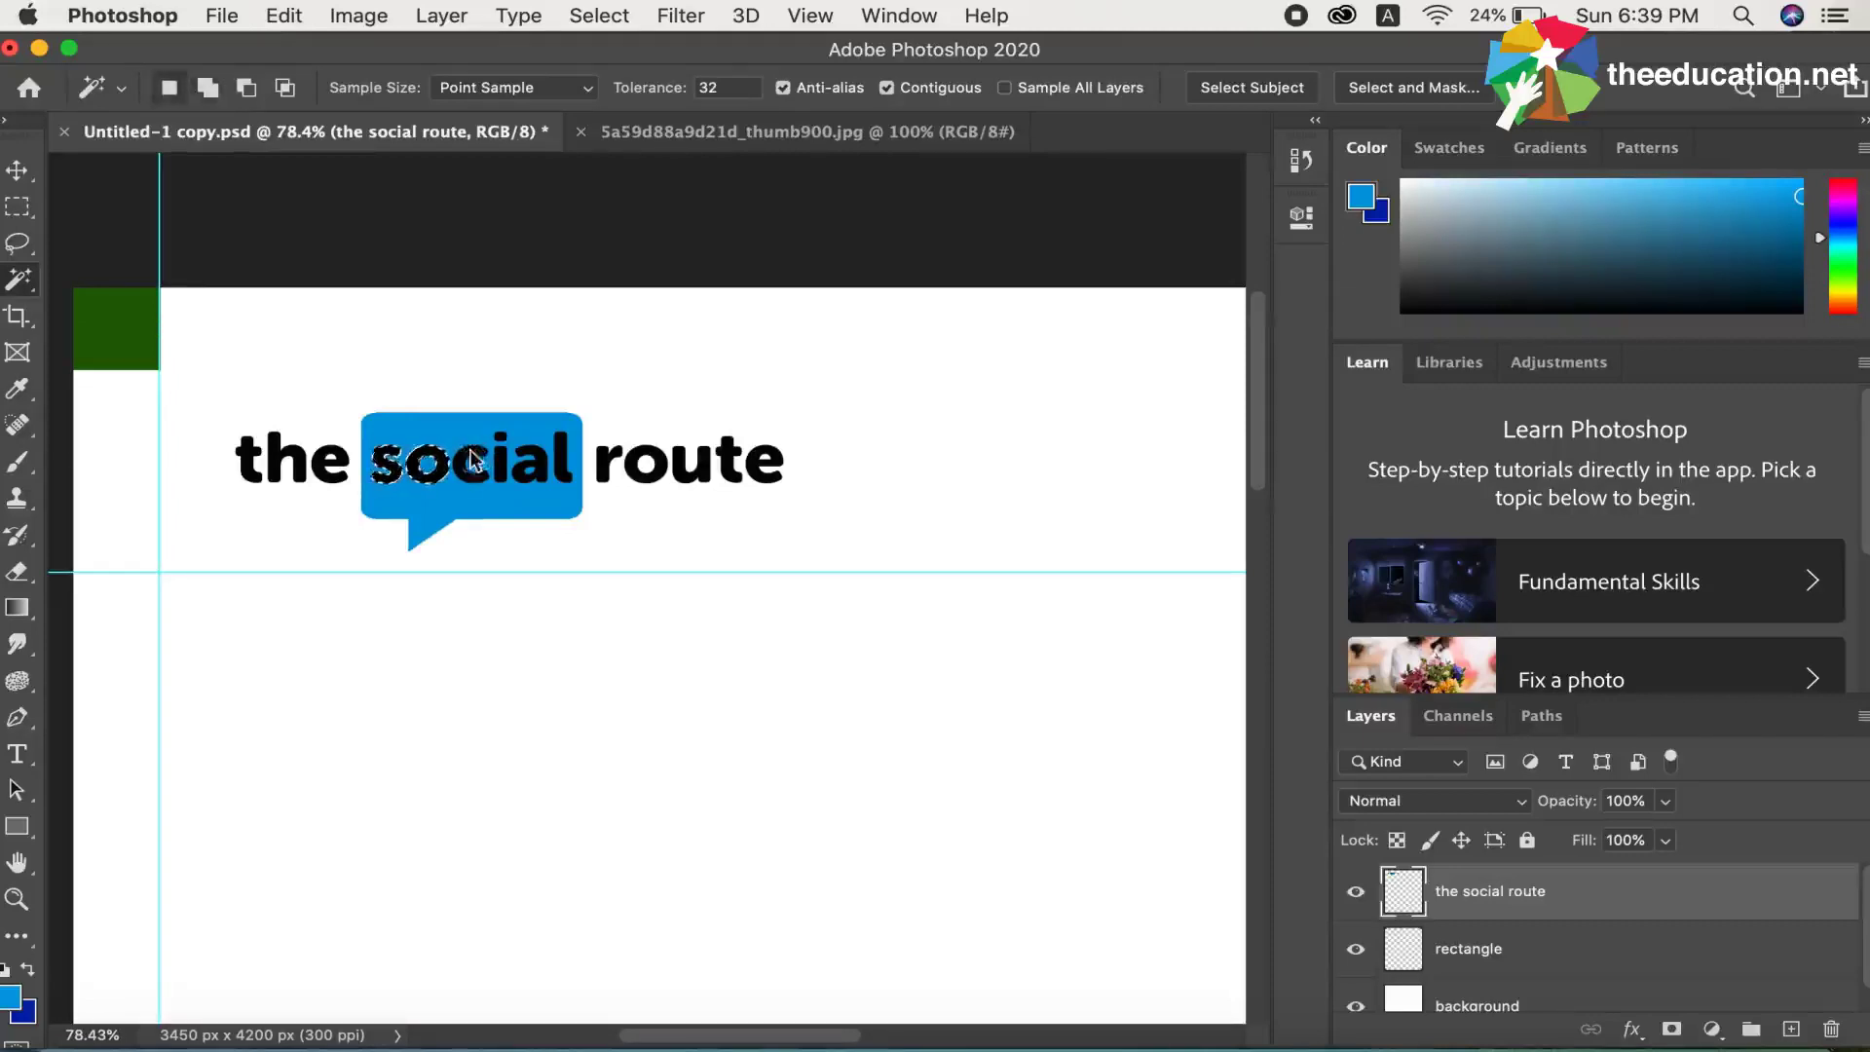
shift+click(496, 437)
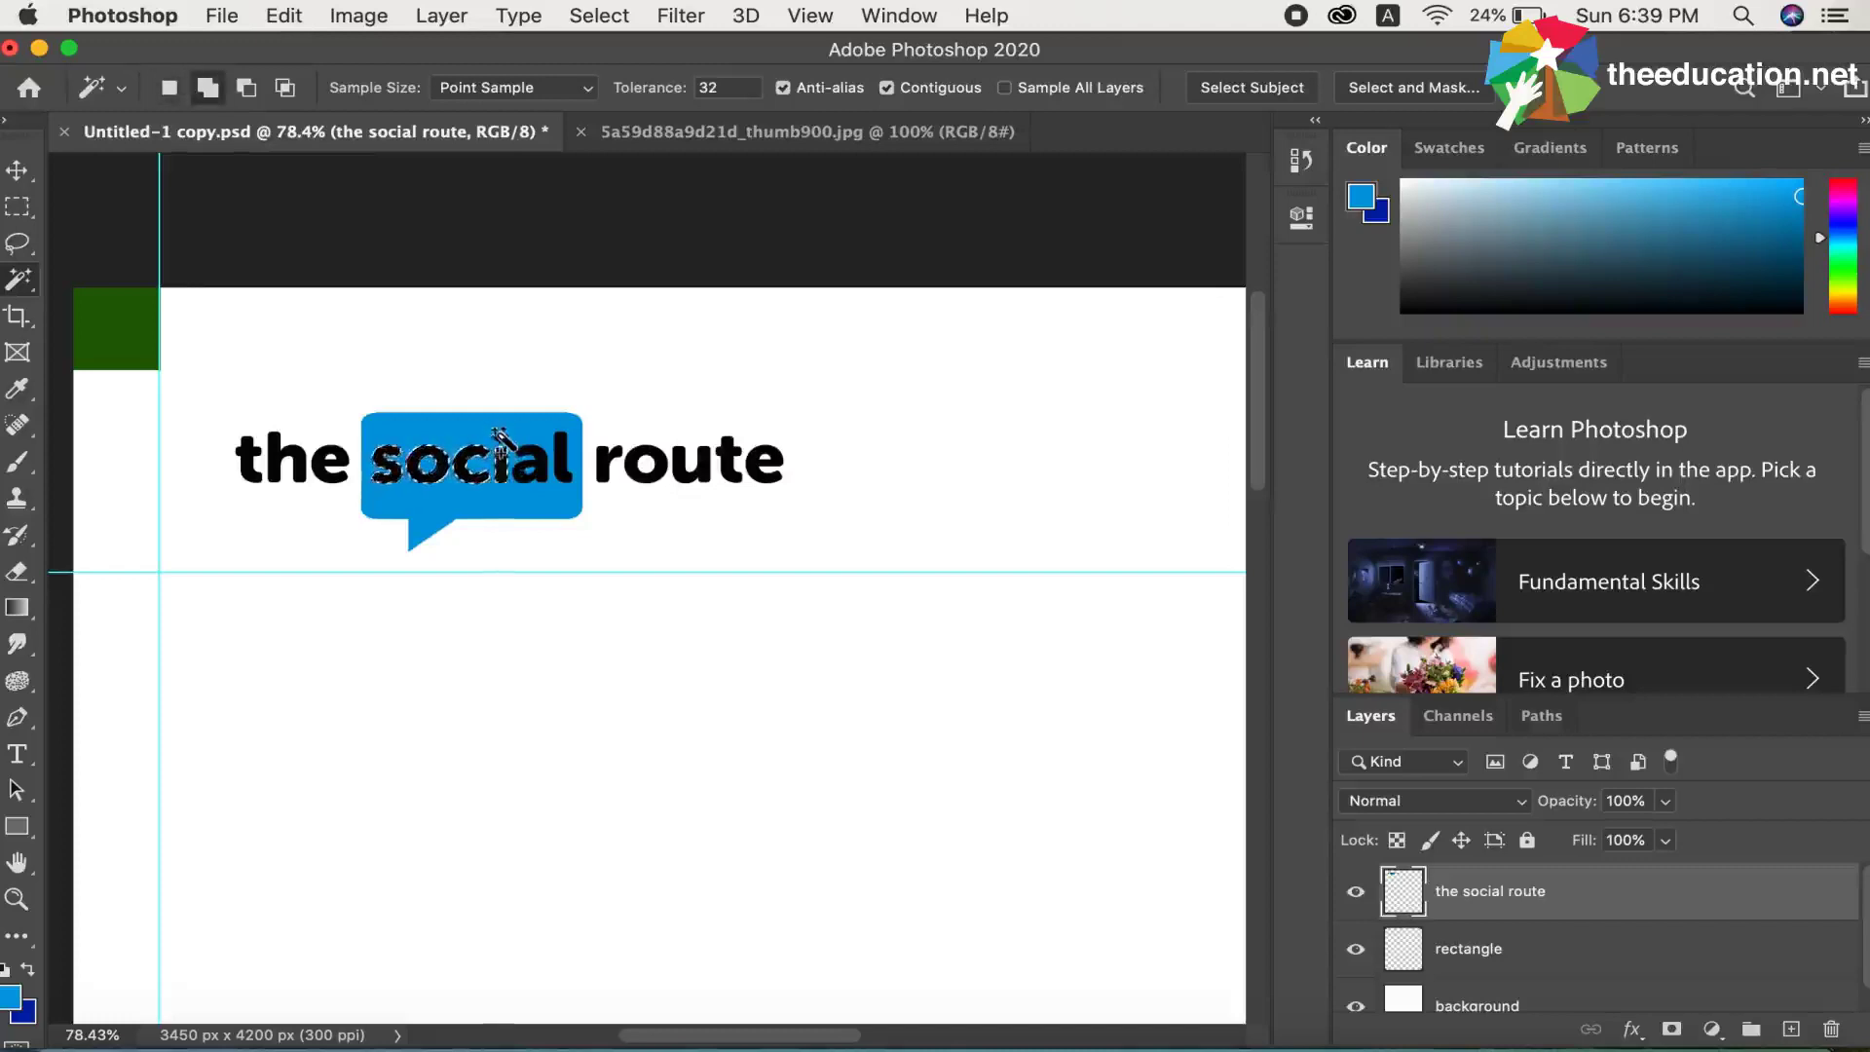
shift+click(538, 466)
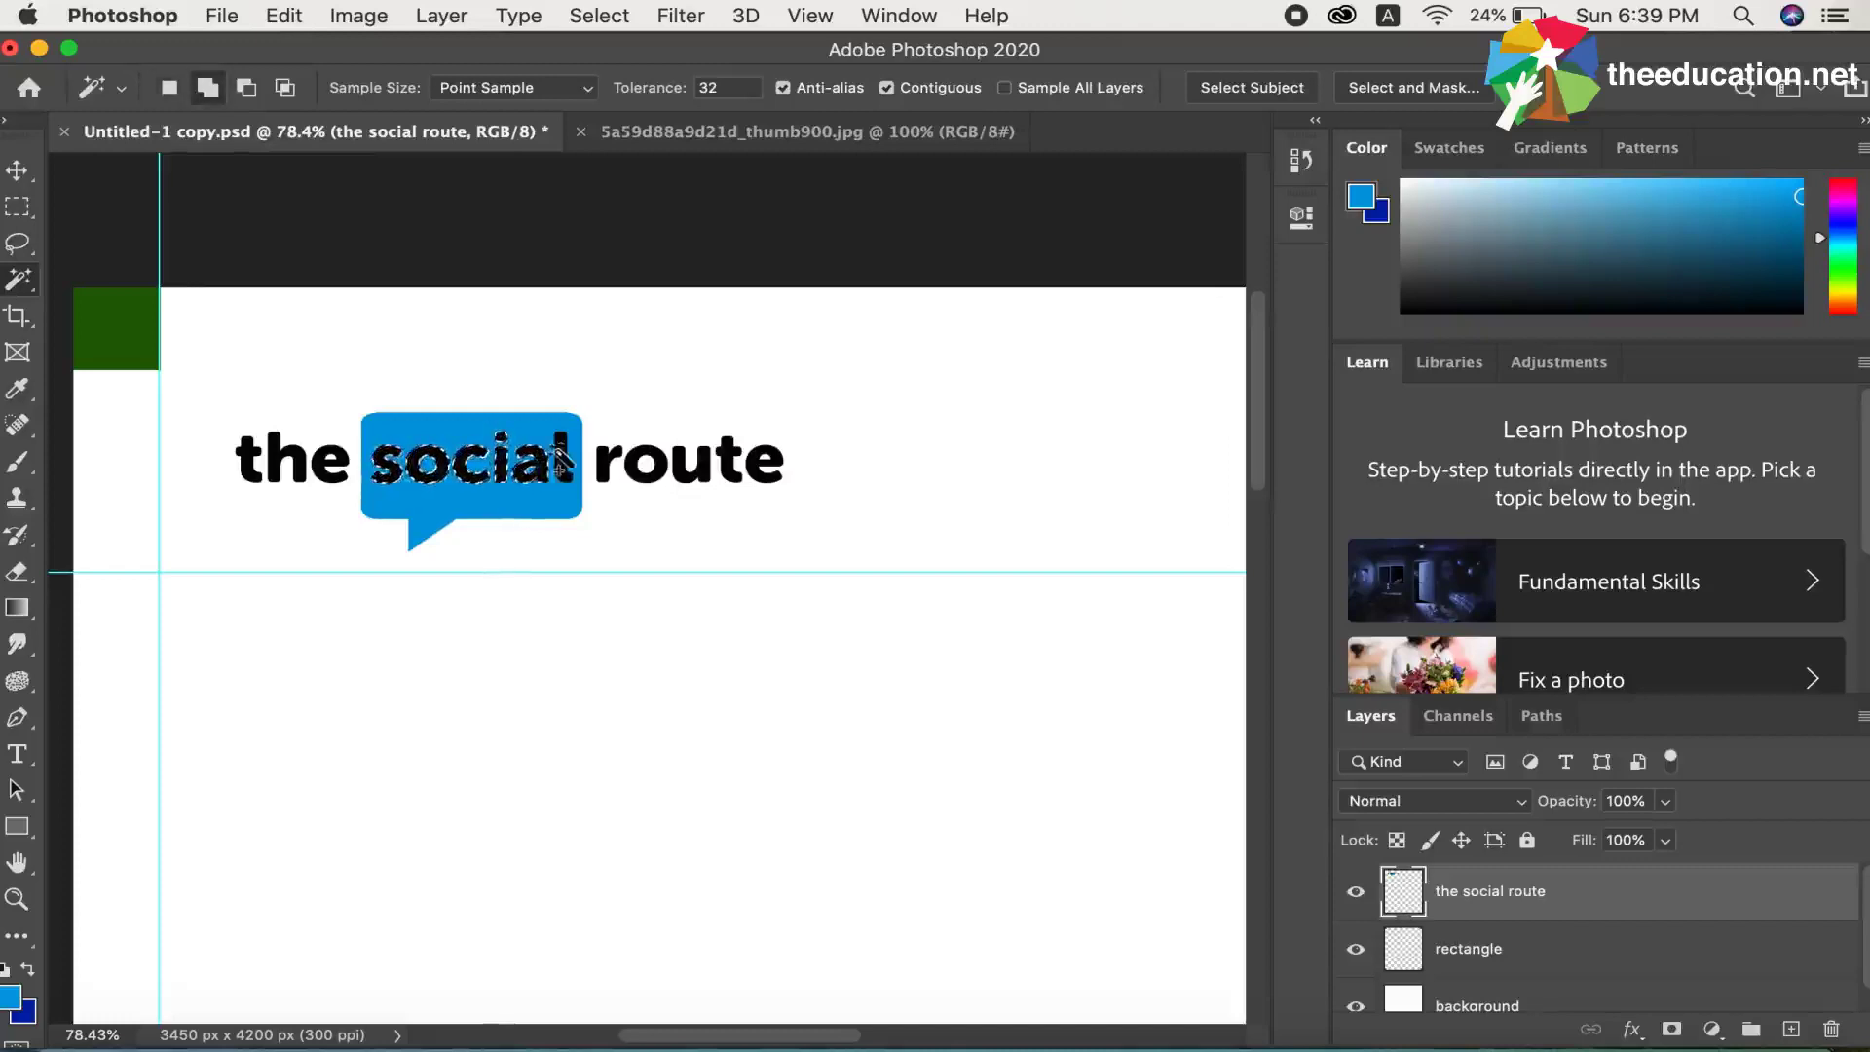
shift+click(567, 458)
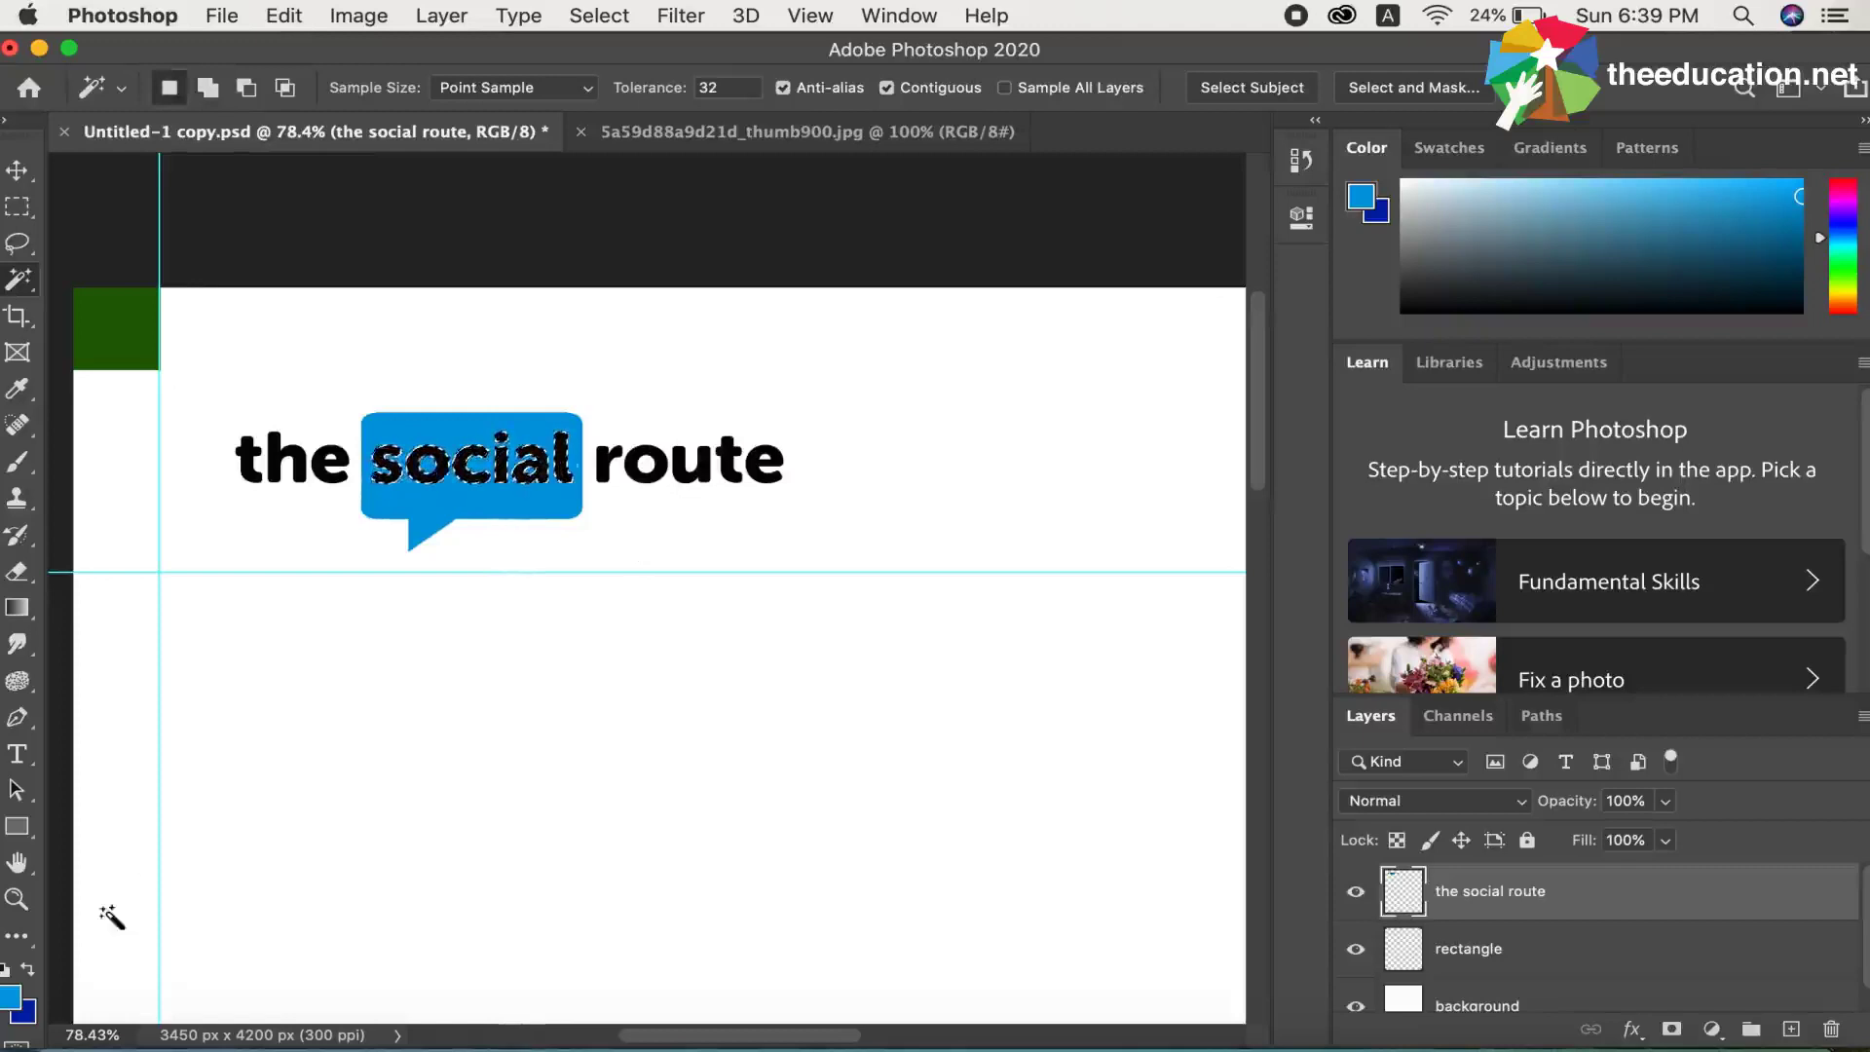
Step: Set the background colour to white #ffffff, fill the selected letters, and deselect
click(26, 1013)
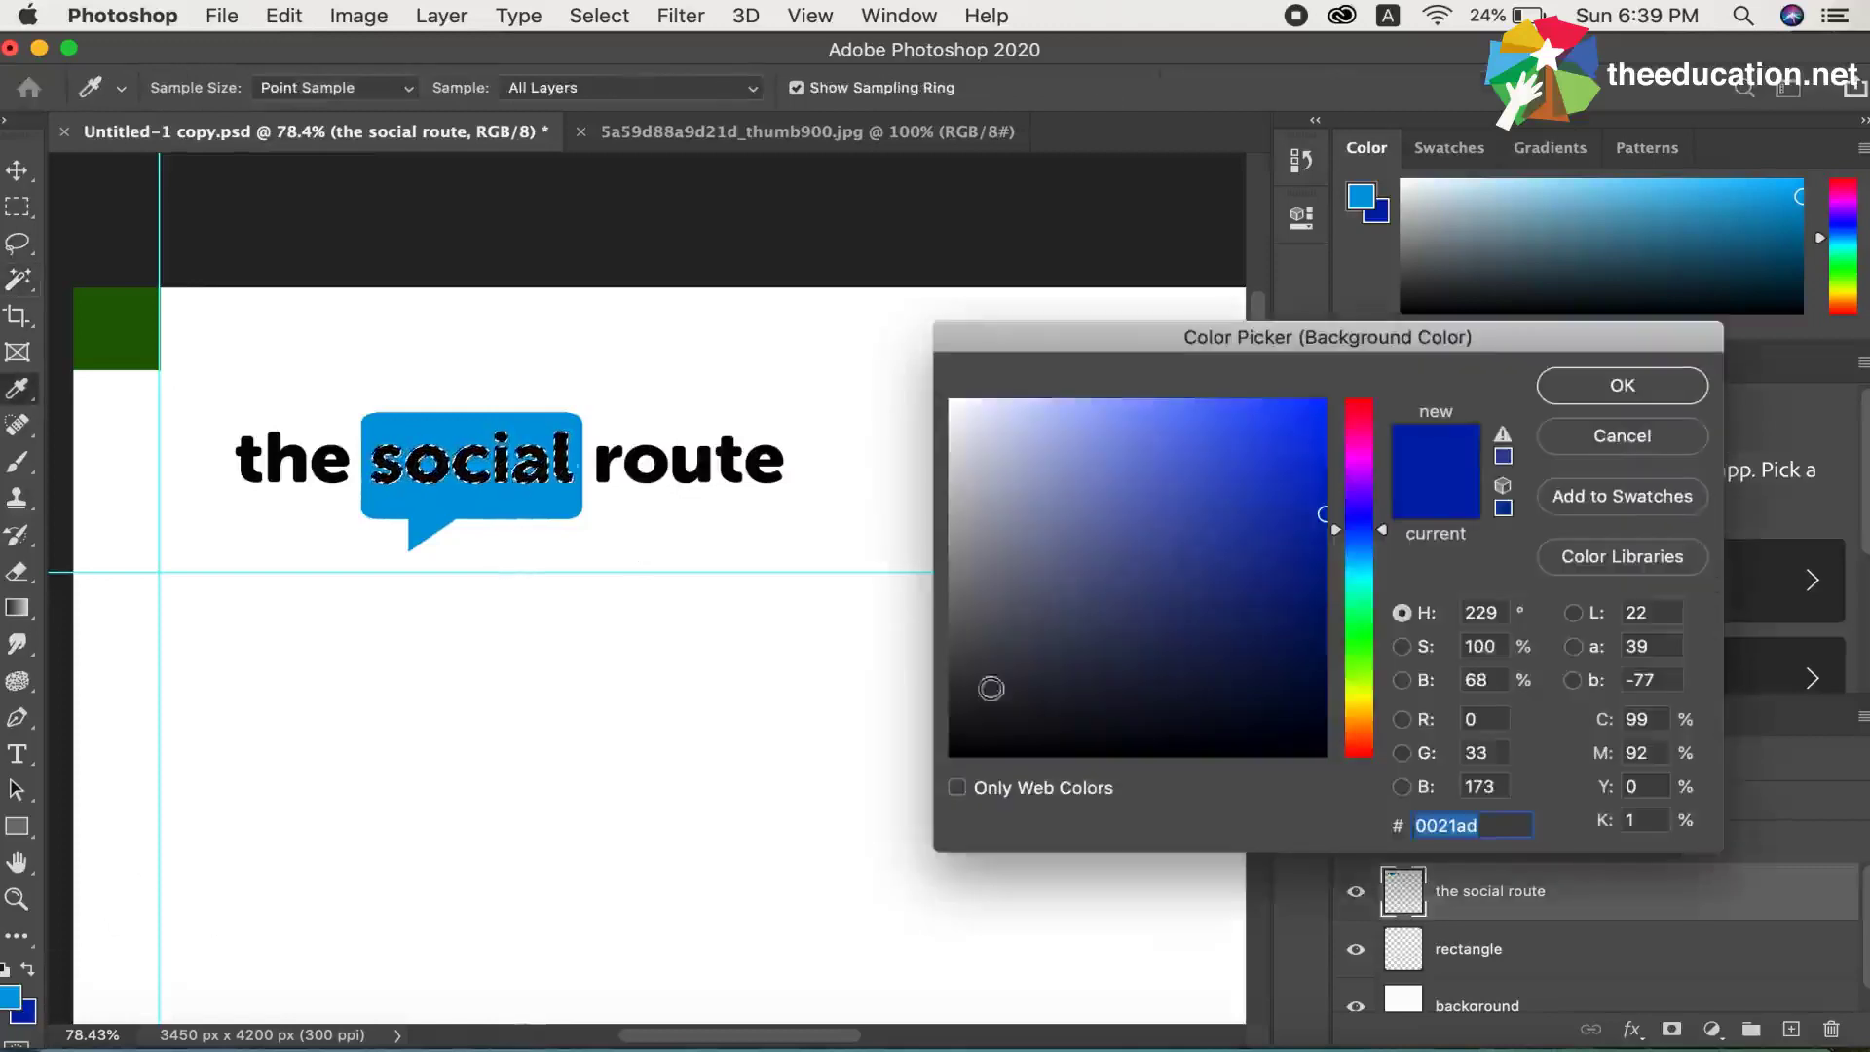
click(992, 690)
drag(945, 397, 920, 372)
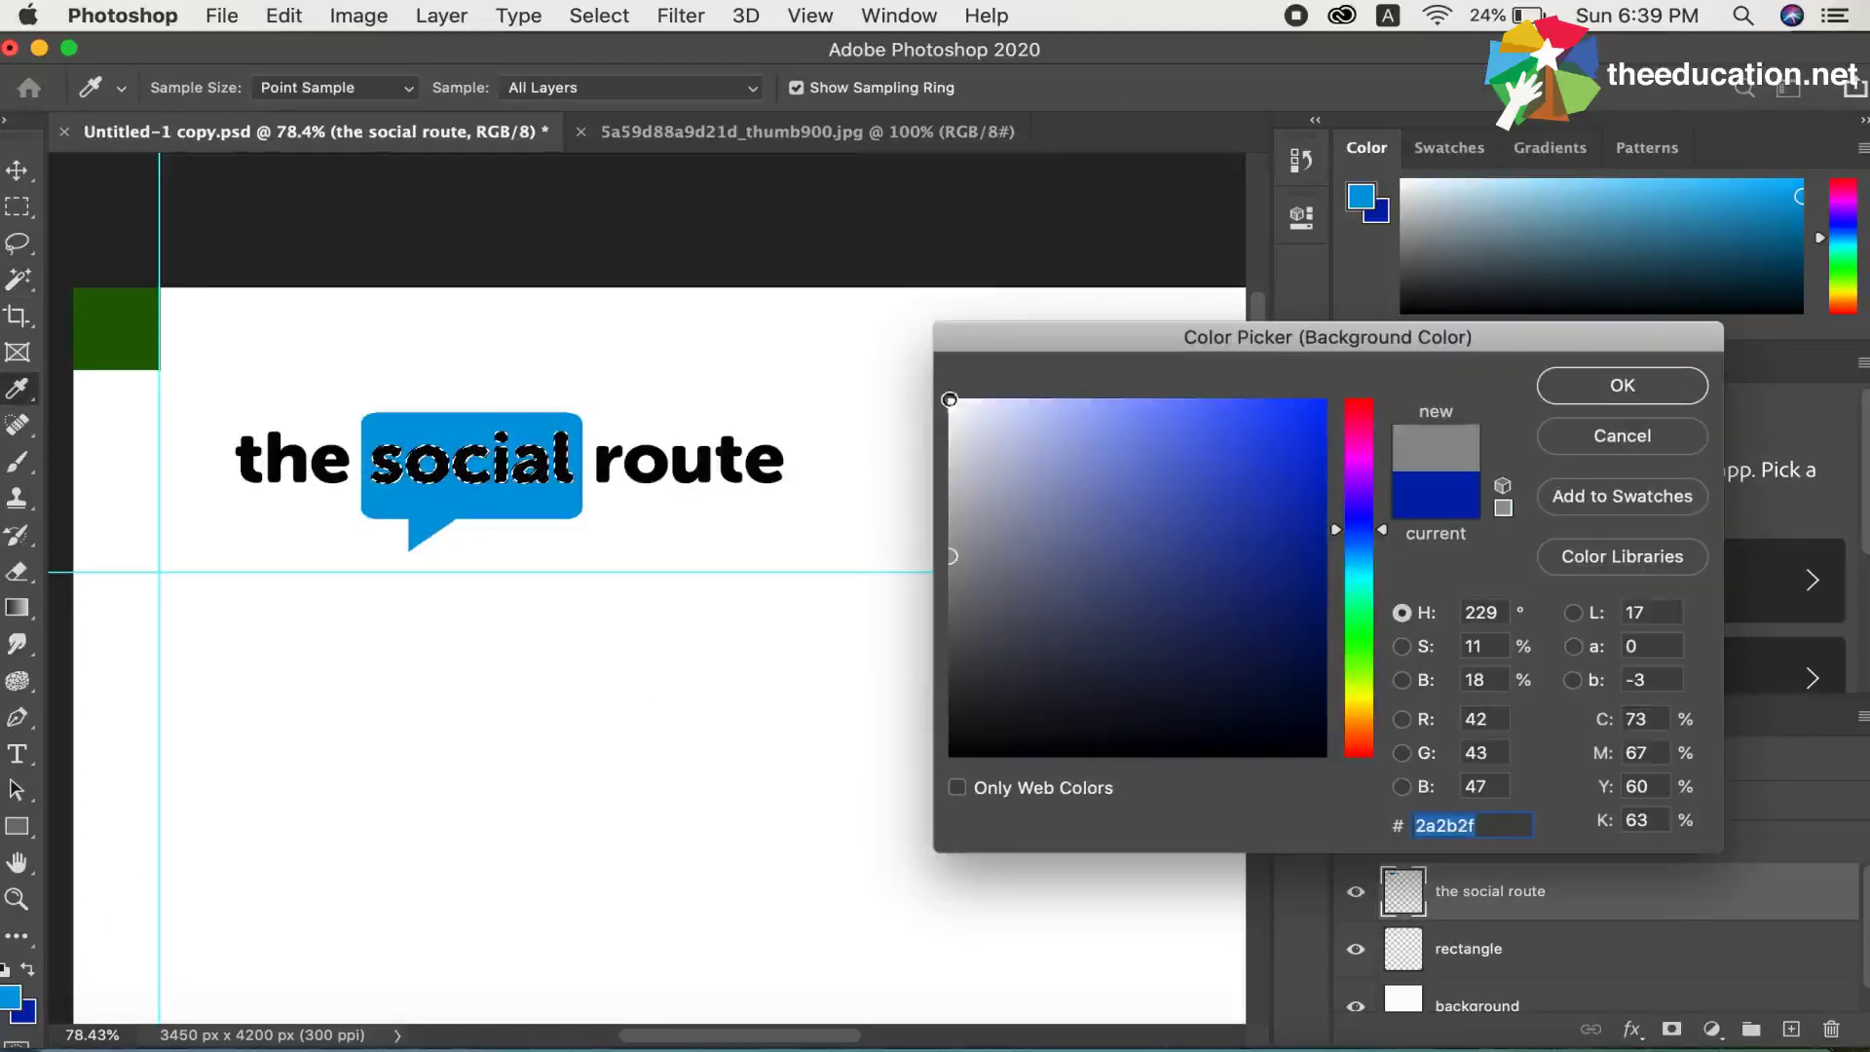
click(1621, 385)
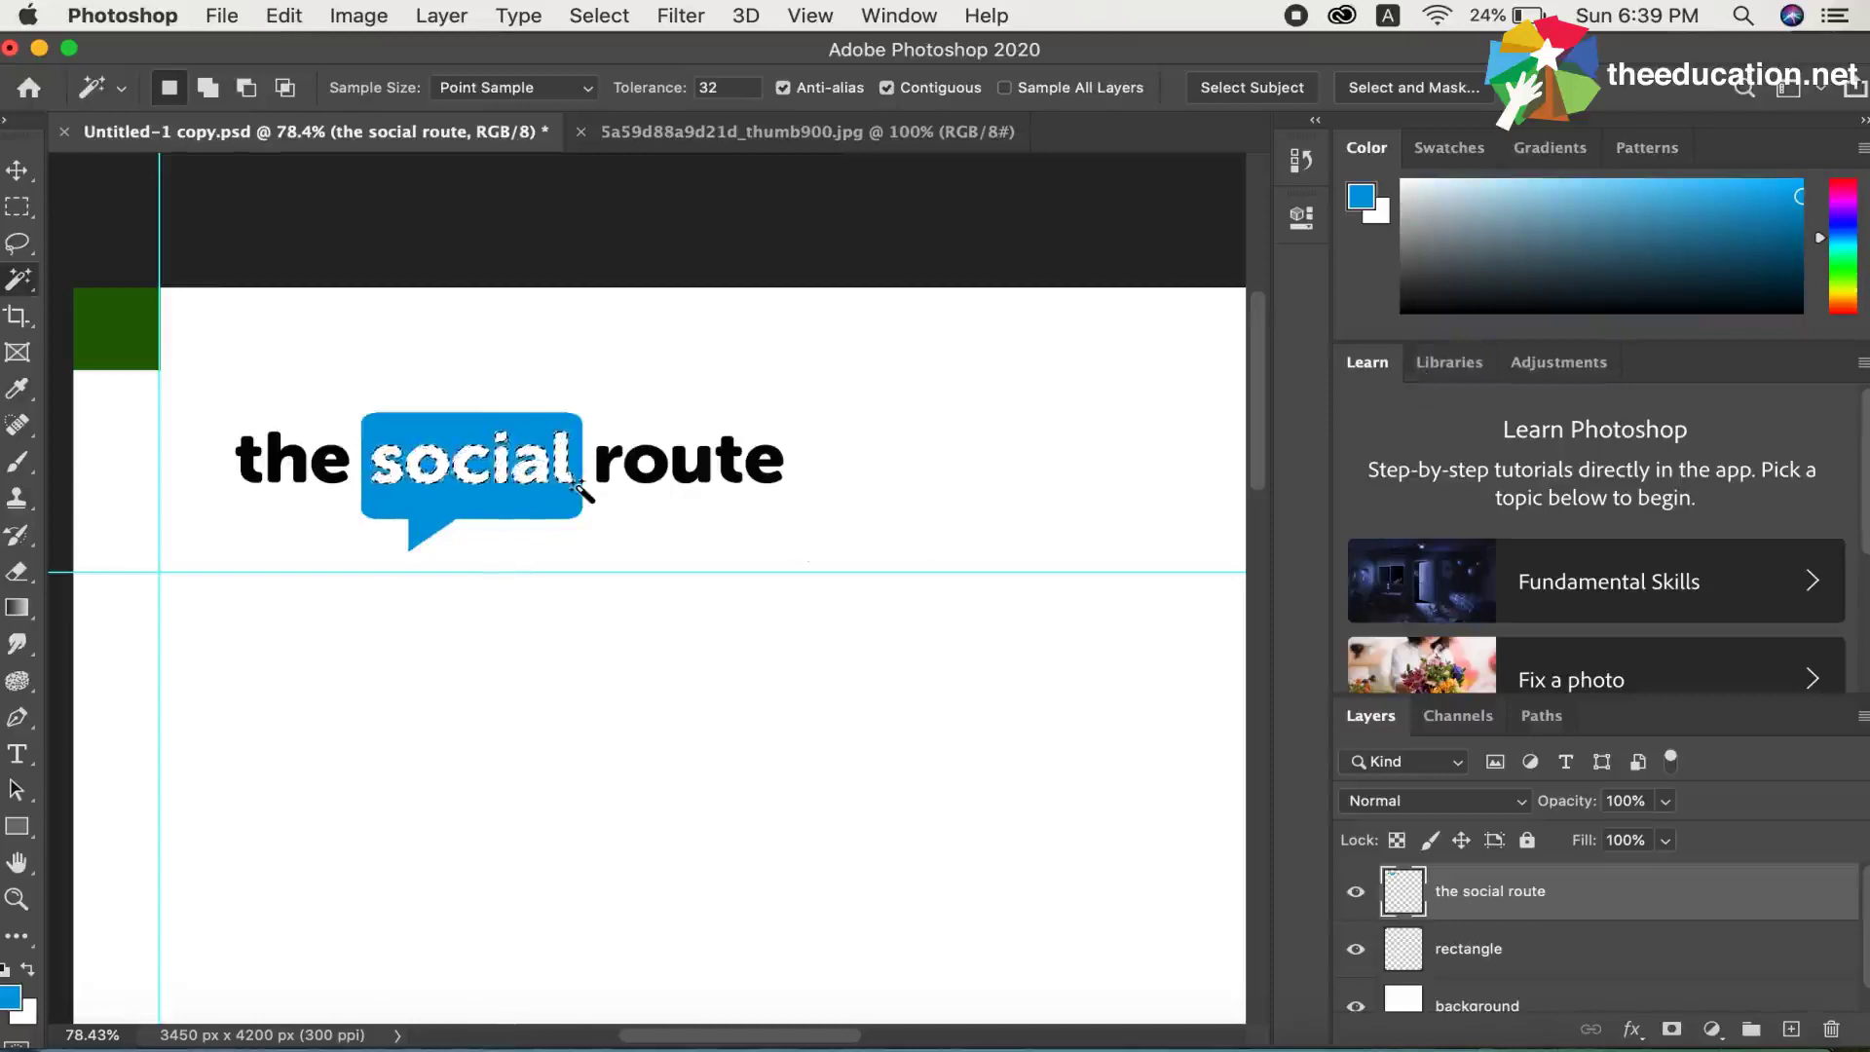
key(super+d)
click(17, 171)
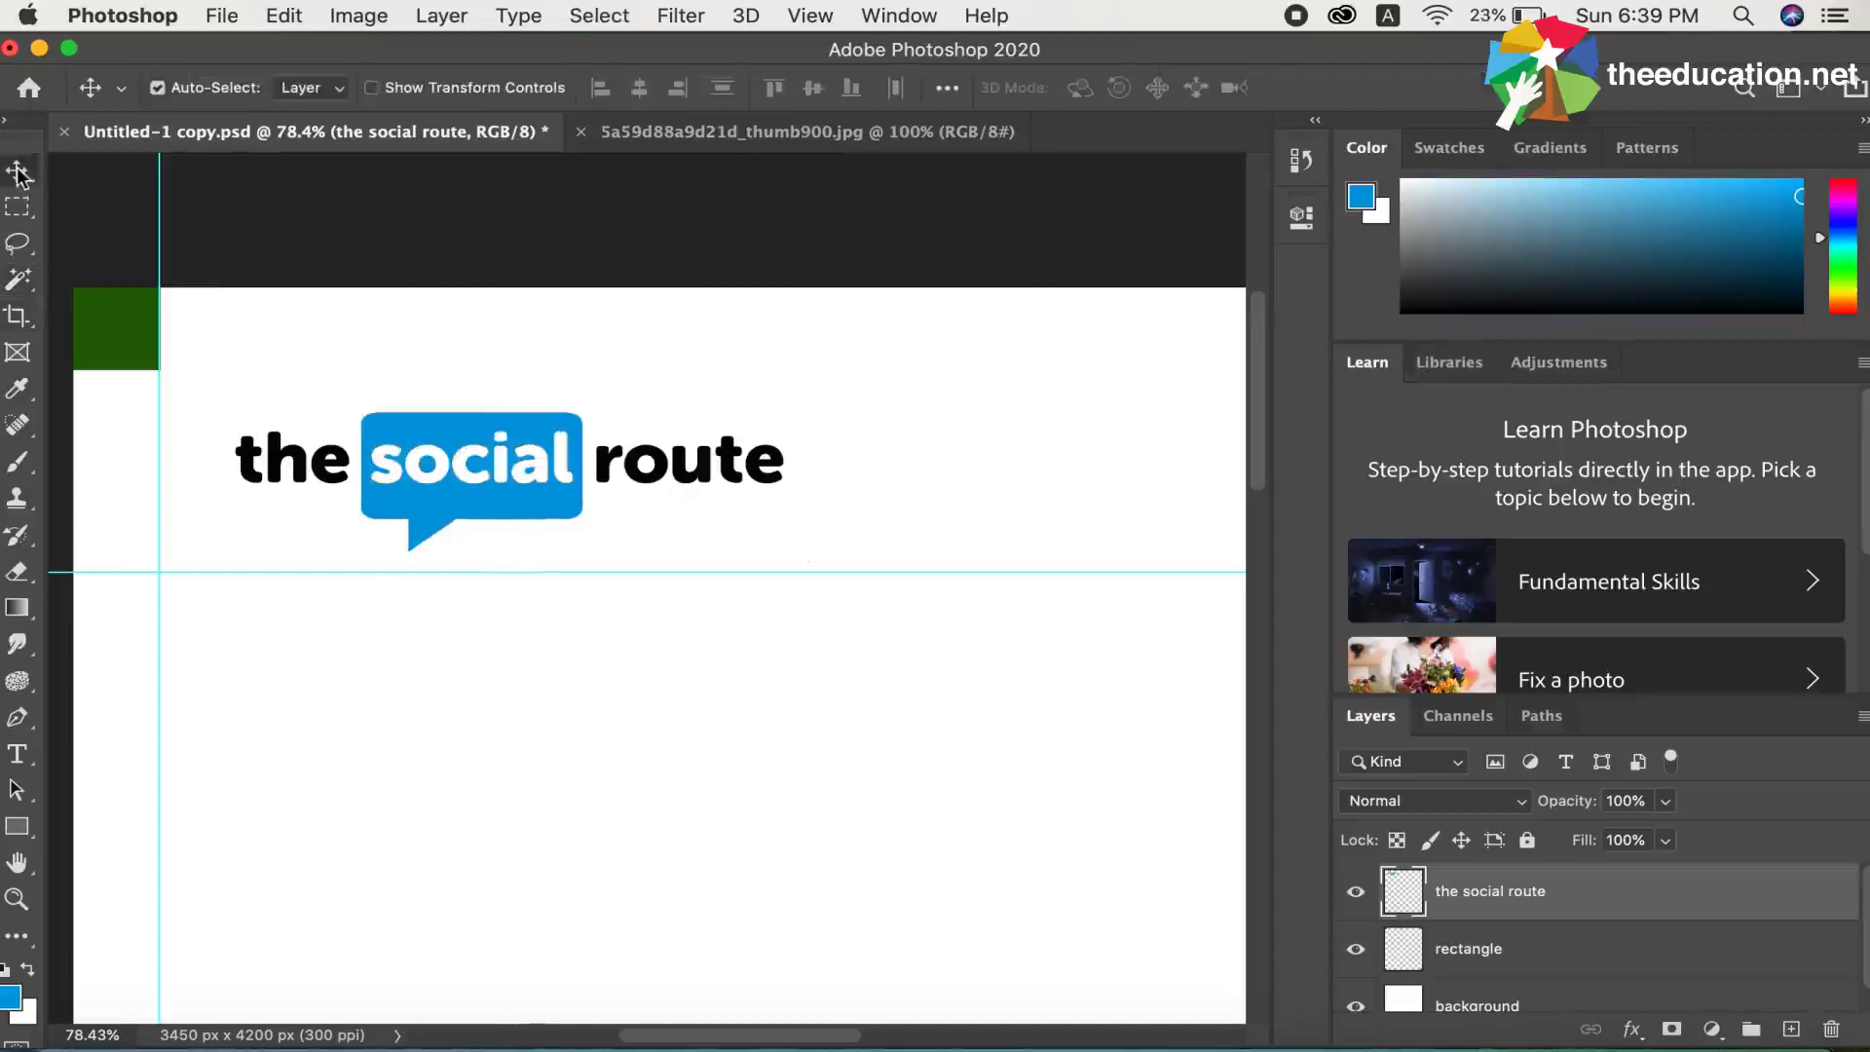
scroll(679, 672, down, 3)
scroll(678, 672, down, 2)
scroll(679, 672, down, 2)
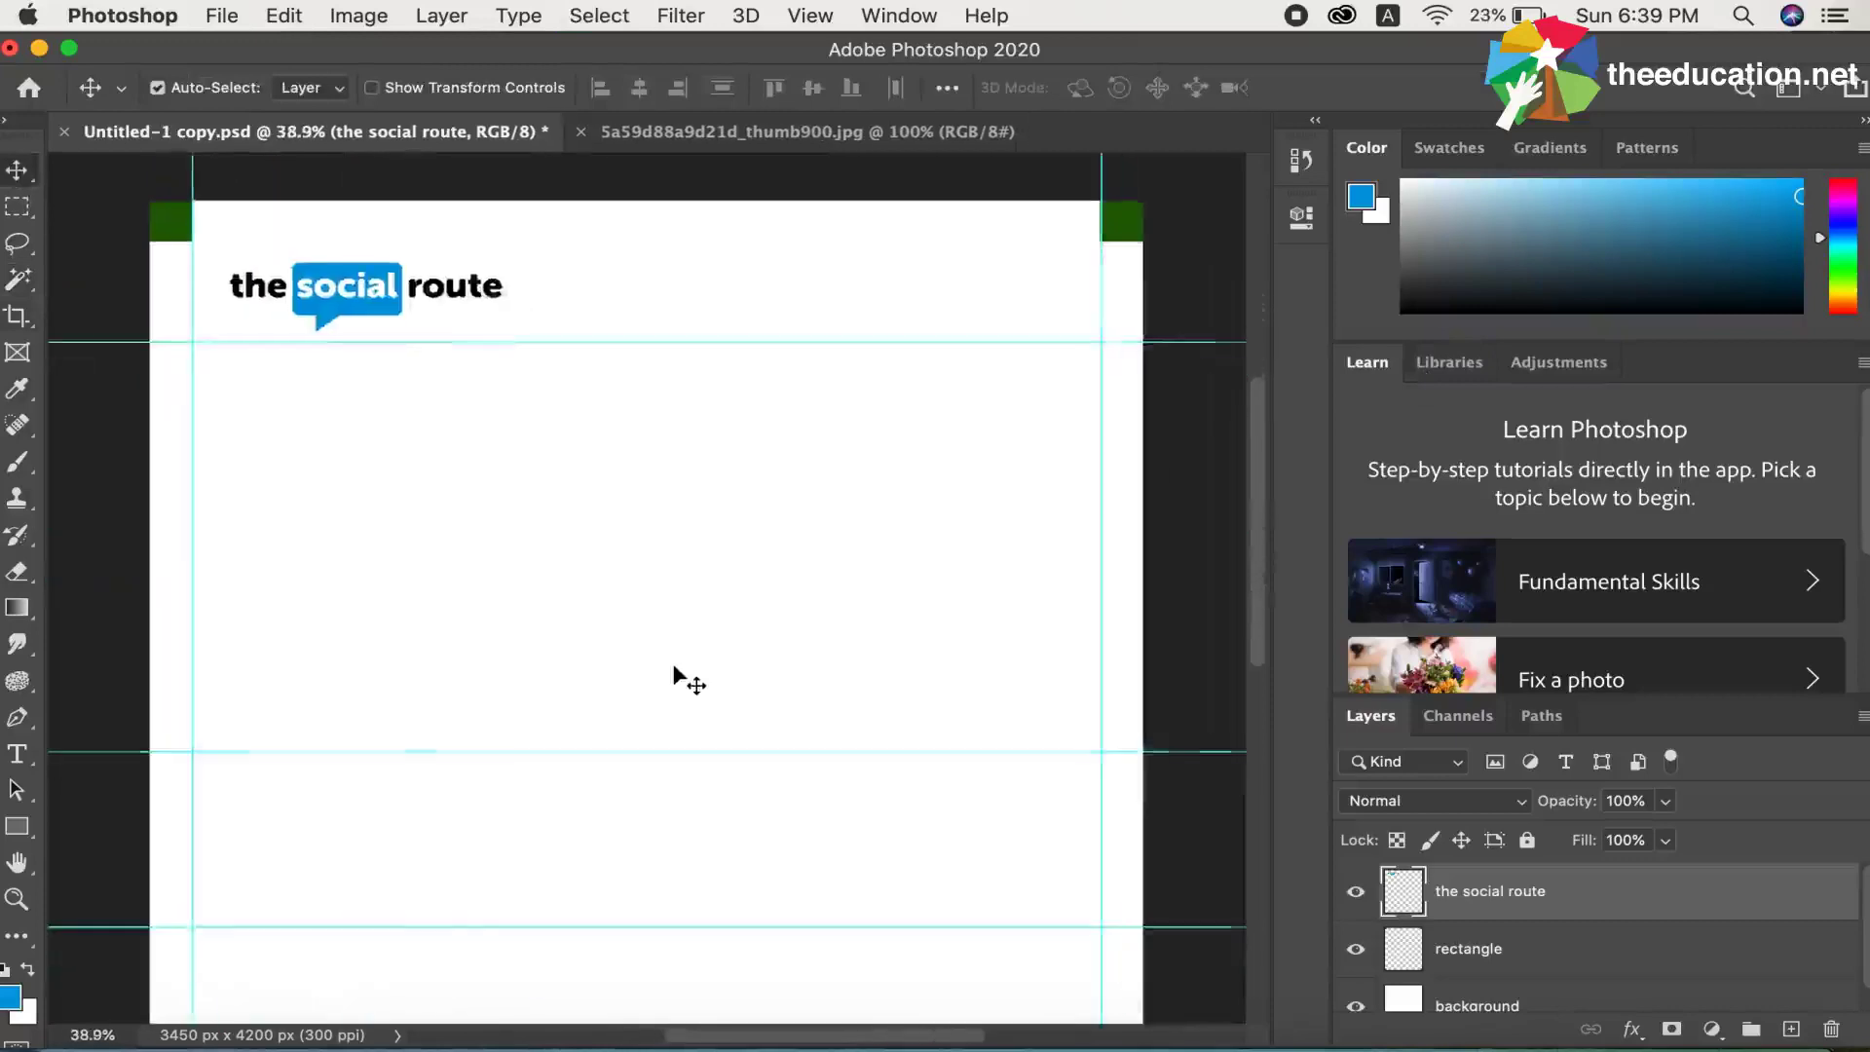